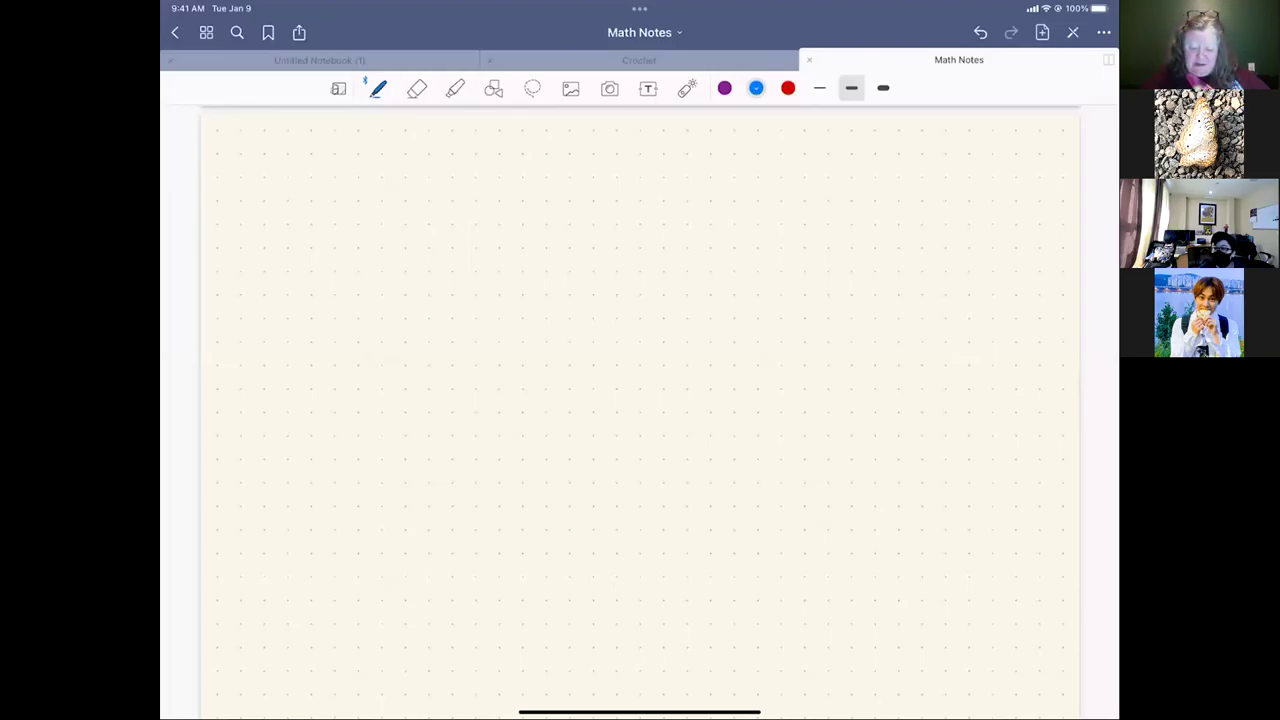
- Draw a T-chart in blue pen with x and y as column headings
{"action": "left_click_drag", "start_coordinate": [647, 132], "coordinate": [687, 705]}
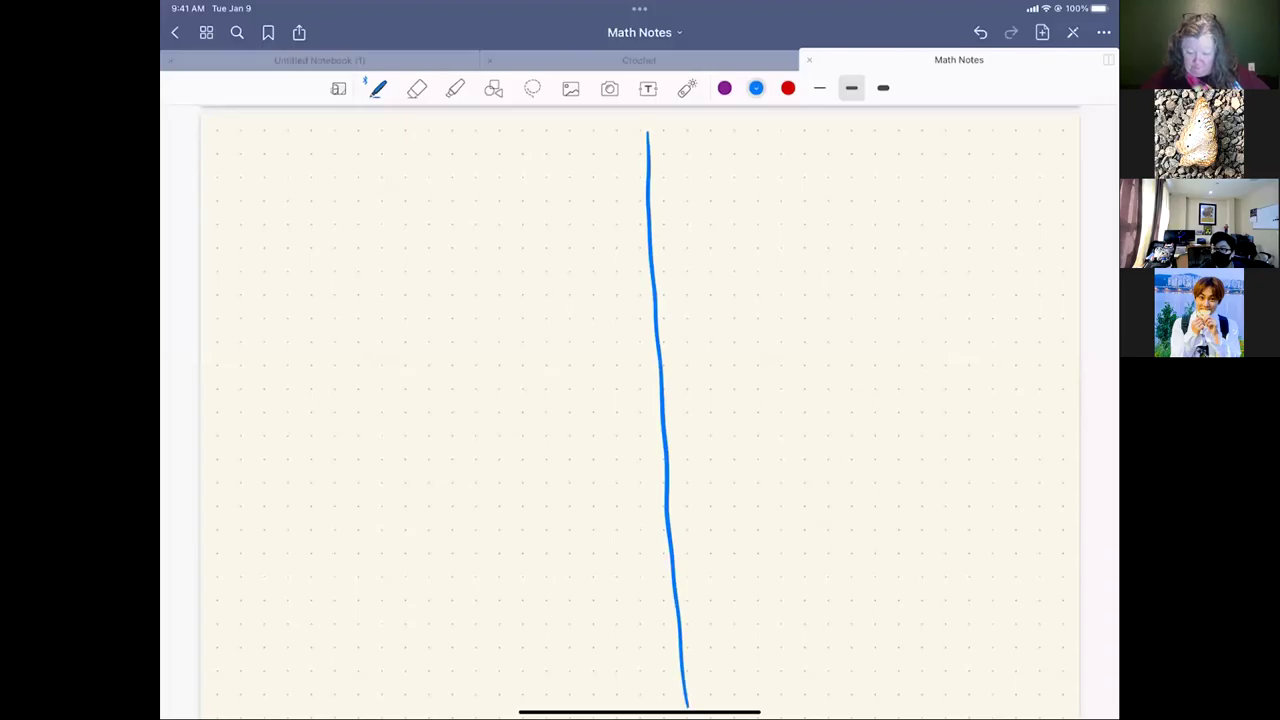
{"action": "left_click_drag", "start_coordinate": [381, 234], "coordinate": [948, 218]}
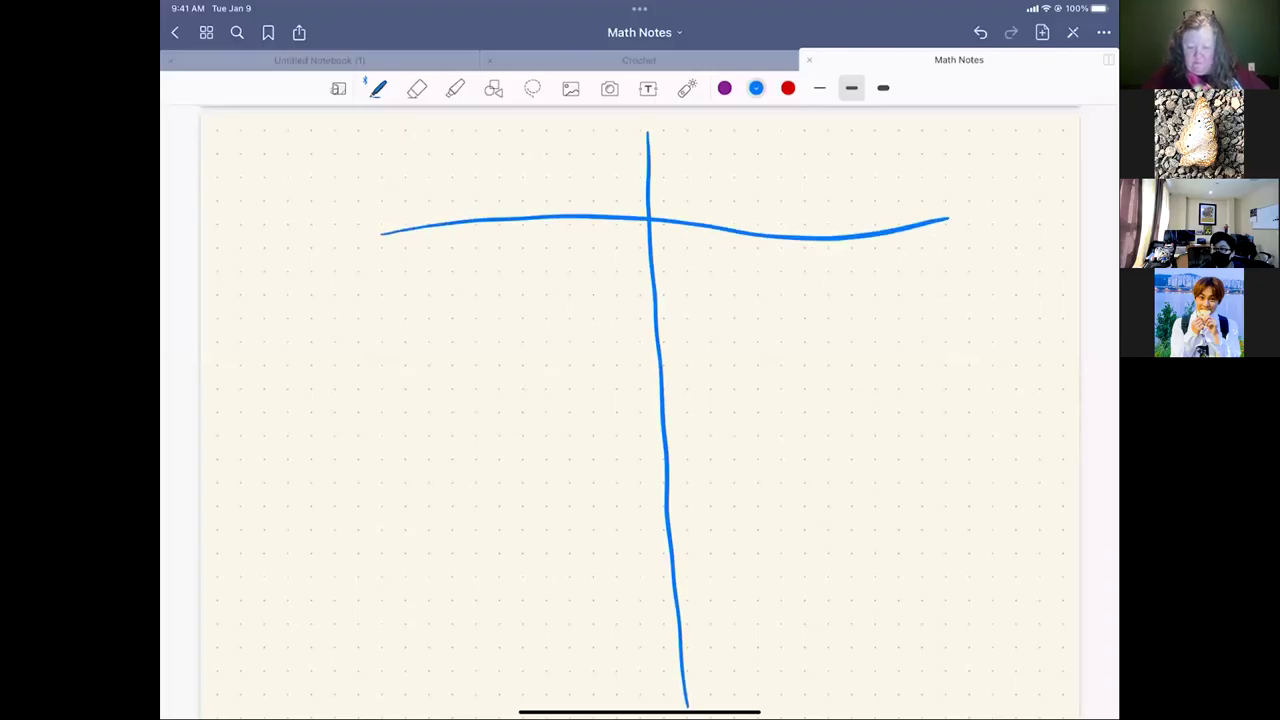
{"action": "mouse_move", "coordinate": [462, 171]}
{"action": "left_mouse_down"}
{"action": "mouse_move", "coordinate": [480, 152]}
{"action": "mouse_move", "coordinate": [533, 200]}
{"action": "left_mouse_up"}
{"action": "left_click_drag", "start_coordinate": [540, 145], "coordinate": [482, 204]}
{"action": "mouse_move", "coordinate": [716, 155]}
{"action": "left_mouse_down"}
{"action": "mouse_move", "coordinate": [750, 149]}
{"action": "mouse_move", "coordinate": [738, 212]}
{"action": "mouse_move", "coordinate": [800, 172]}
{"action": "left_mouse_up"}
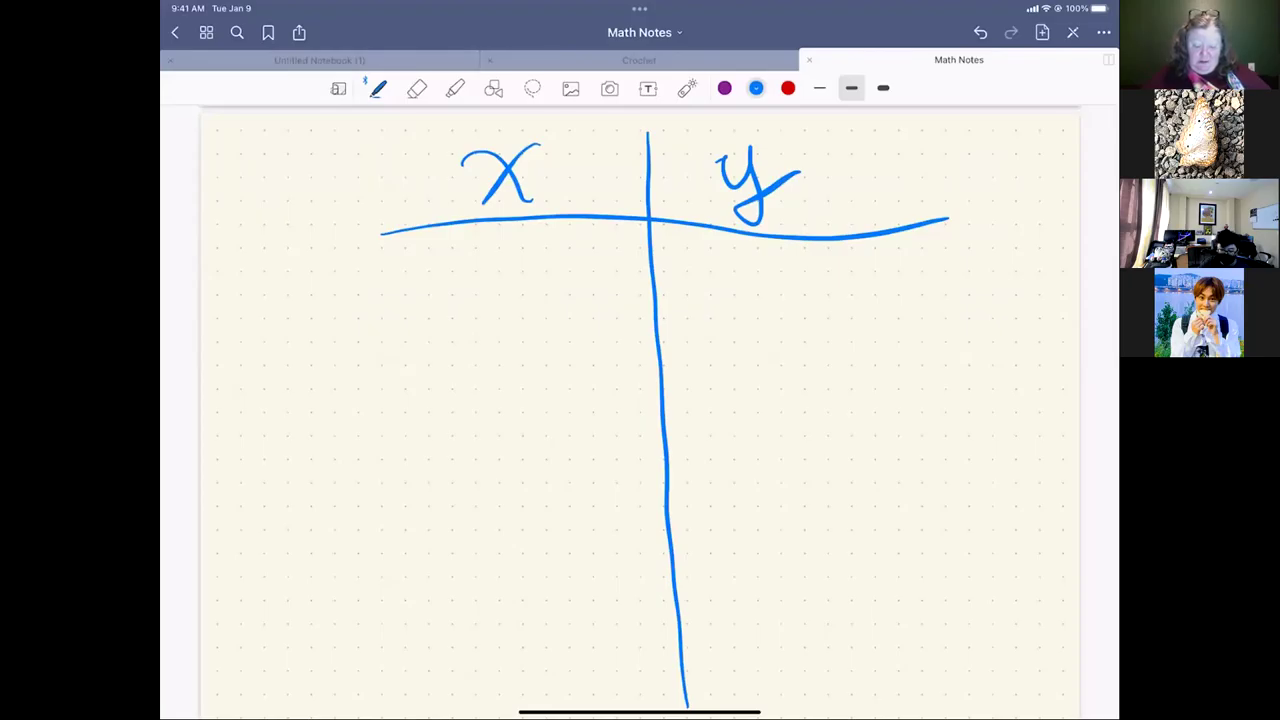
- Write input under x and output under y, then rule a line beneath them
{"action": "left_click", "coordinate": [398, 260]}
{"action": "mouse_move", "coordinate": [402, 280]}
{"action": "left_mouse_down"}
{"action": "mouse_move", "coordinate": [406, 310]}
{"action": "mouse_move", "coordinate": [432, 280]}
{"action": "mouse_move", "coordinate": [462, 340]}
{"action": "mouse_move", "coordinate": [447, 312]}
{"action": "left_mouse_up"}
{"action": "mouse_move", "coordinate": [463, 268]}
{"action": "left_mouse_down"}
{"action": "mouse_move", "coordinate": [448, 296]}
{"action": "mouse_move", "coordinate": [496, 298]}
{"action": "left_mouse_up"}
{"action": "mouse_move", "coordinate": [510, 240]}
{"action": "left_mouse_down"}
{"action": "mouse_move", "coordinate": [516, 287]}
{"action": "mouse_move", "coordinate": [546, 258]}
{"action": "left_mouse_up"}
{"action": "left_click_drag", "start_coordinate": [704, 276], "coordinate": [750, 284]}
{"action": "mouse_move", "coordinate": [766, 254]}
{"action": "left_mouse_down"}
{"action": "mouse_move", "coordinate": [775, 297]}
{"action": "mouse_move", "coordinate": [802, 292]}
{"action": "mouse_move", "coordinate": [806, 330]}
{"action": "left_mouse_up"}
{"action": "mouse_move", "coordinate": [806, 276]}
{"action": "left_mouse_down"}
{"action": "mouse_move", "coordinate": [812, 296]}
{"action": "mouse_move", "coordinate": [886, 298]}
{"action": "mouse_move", "coordinate": [896, 262]}
{"action": "left_mouse_up"}
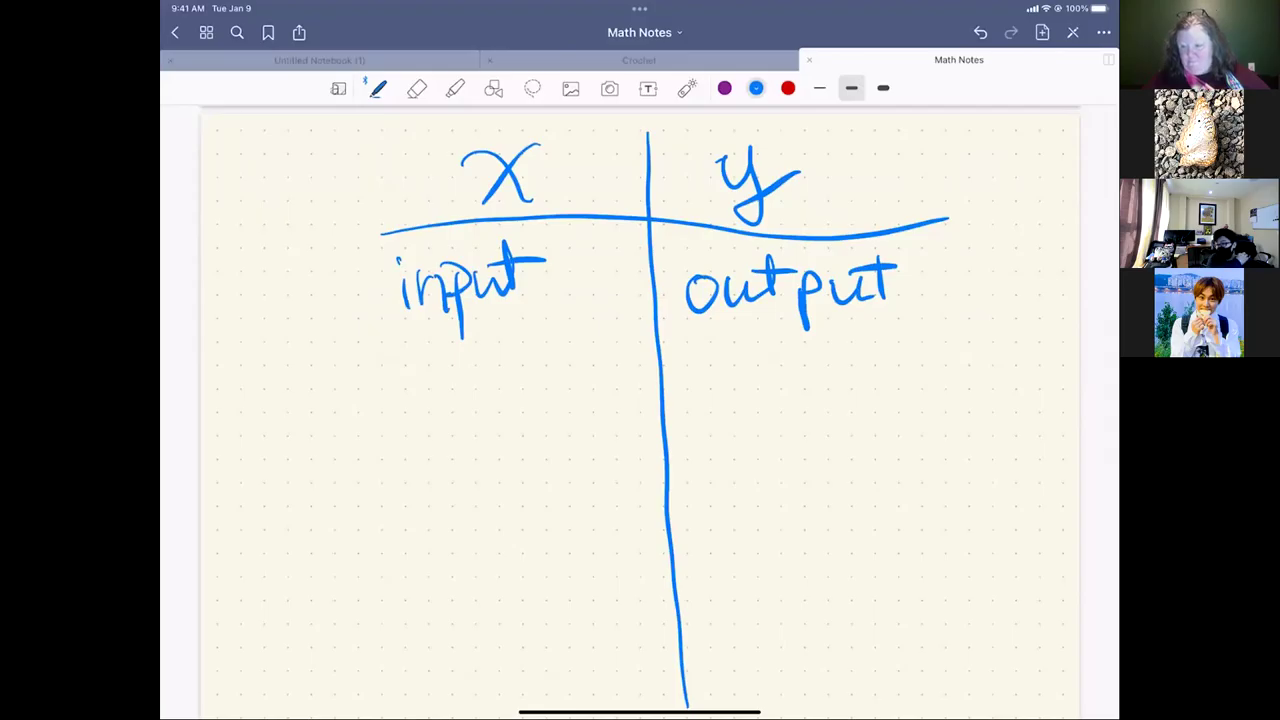
{"action": "mouse_move", "coordinate": [320, 380]}
{"action": "left_mouse_down"}
{"action": "mouse_move", "coordinate": [463, 354]}
{"action": "mouse_move", "coordinate": [1004, 344]}
{"action": "left_mouse_up"}
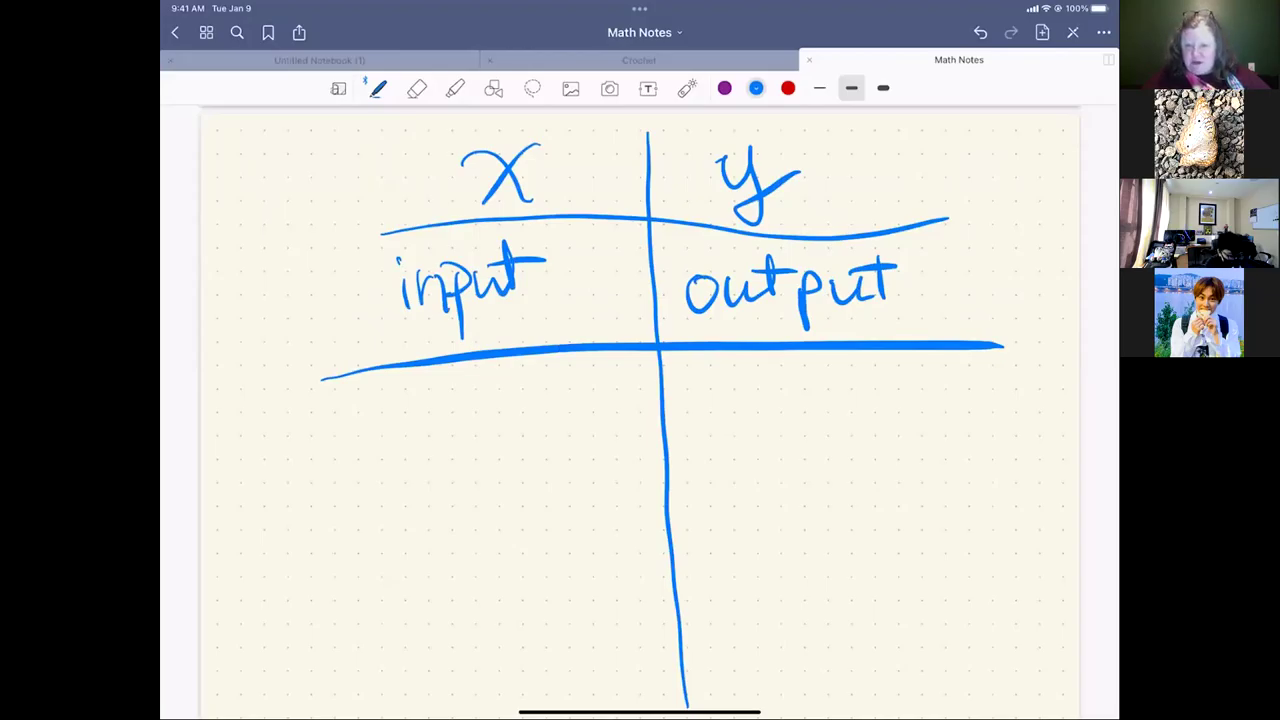
- Write independent under input and dependent under output, then rule a line below
{"action": "mouse_move", "coordinate": [390, 422]}
{"action": "left_mouse_down"}
{"action": "mouse_move", "coordinate": [394, 448]}
{"action": "mouse_move", "coordinate": [416, 414]}
{"action": "mouse_move", "coordinate": [428, 436]}
{"action": "left_mouse_up"}
{"action": "mouse_move", "coordinate": [450, 386]}
{"action": "left_mouse_down"}
{"action": "mouse_move", "coordinate": [446, 440]}
{"action": "mouse_move", "coordinate": [552, 428]}
{"action": "left_mouse_up"}
{"action": "left_click_drag", "start_coordinate": [566, 382], "coordinate": [570, 428]}
{"action": "left_click_drag", "start_coordinate": [572, 420], "coordinate": [606, 412]}
{"action": "mouse_move", "coordinate": [620, 424]}
{"action": "left_mouse_down"}
{"action": "mouse_move", "coordinate": [622, 378]}
{"action": "mouse_move", "coordinate": [614, 420]}
{"action": "left_mouse_up"}
{"action": "left_click_drag", "start_coordinate": [616, 390], "coordinate": [646, 386]}
{"action": "left_click_drag", "start_coordinate": [726, 408], "coordinate": [710, 432]}
{"action": "mouse_move", "coordinate": [728, 380]}
{"action": "left_mouse_down"}
{"action": "mouse_move", "coordinate": [734, 434]}
{"action": "mouse_move", "coordinate": [768, 430]}
{"action": "left_mouse_up"}
{"action": "mouse_move", "coordinate": [774, 408]}
{"action": "left_mouse_down"}
{"action": "mouse_move", "coordinate": [783, 464]}
{"action": "mouse_move", "coordinate": [808, 432]}
{"action": "left_mouse_up"}
{"action": "mouse_move", "coordinate": [806, 410]}
{"action": "left_mouse_down"}
{"action": "mouse_move", "coordinate": [824, 432]}
{"action": "mouse_move", "coordinate": [848, 432]}
{"action": "left_mouse_up"}
{"action": "left_click_drag", "start_coordinate": [858, 388], "coordinate": [862, 434]}
{"action": "mouse_move", "coordinate": [866, 412]}
{"action": "left_mouse_down"}
{"action": "mouse_move", "coordinate": [890, 430]}
{"action": "mouse_move", "coordinate": [924, 428]}
{"action": "left_mouse_up"}
{"action": "mouse_move", "coordinate": [938, 374]}
{"action": "left_mouse_down"}
{"action": "mouse_move", "coordinate": [934, 428]}
{"action": "mouse_move", "coordinate": [962, 392]}
{"action": "left_mouse_up"}
{"action": "left_click_drag", "start_coordinate": [350, 504], "coordinate": [326, 520]}
{"action": "mouse_move", "coordinate": [324, 494]}
{"action": "left_mouse_down"}
{"action": "mouse_move", "coordinate": [350, 518]}
{"action": "mouse_move", "coordinate": [380, 490]}
{"action": "mouse_move", "coordinate": [1034, 476]}
{"action": "left_mouse_up"}
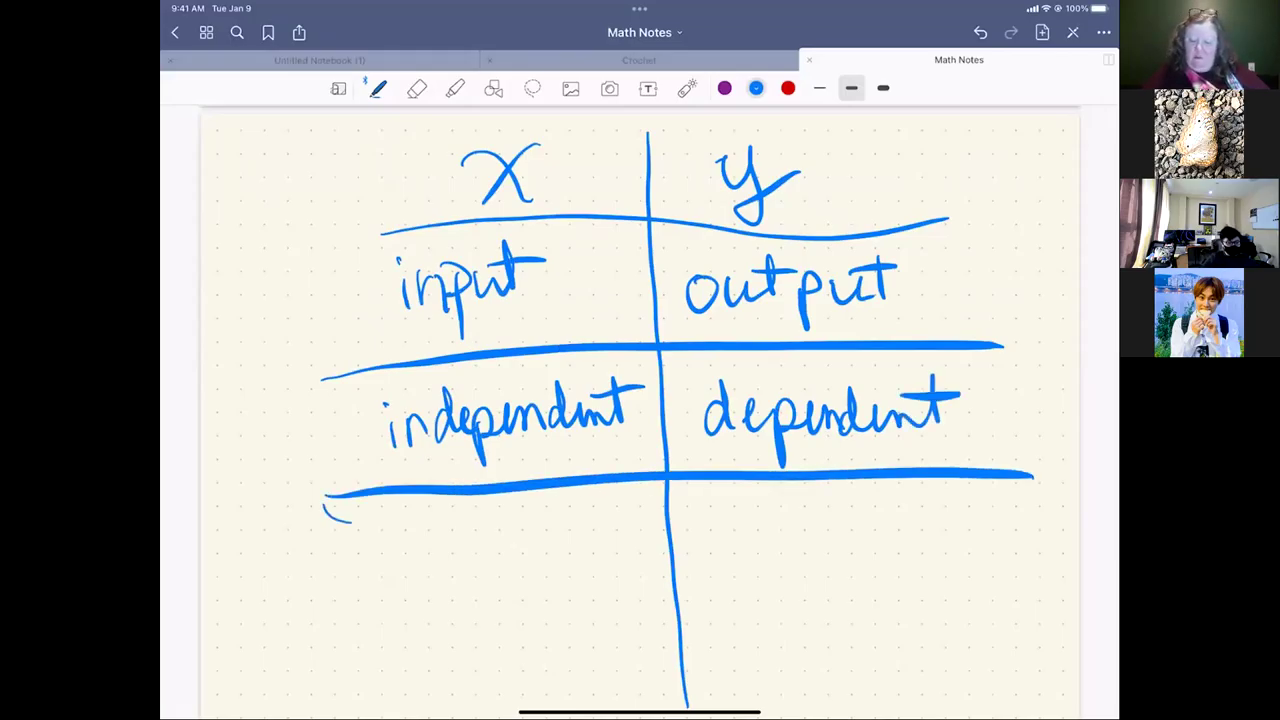
- Underline 'out' in output and 'inp' in input, then write Domain and Range
{"action": "mouse_move", "coordinate": [738, 322]}
{"action": "left_mouse_down"}
{"action": "mouse_move", "coordinate": [687, 319]}
{"action": "mouse_move", "coordinate": [780, 321]}
{"action": "left_mouse_up"}
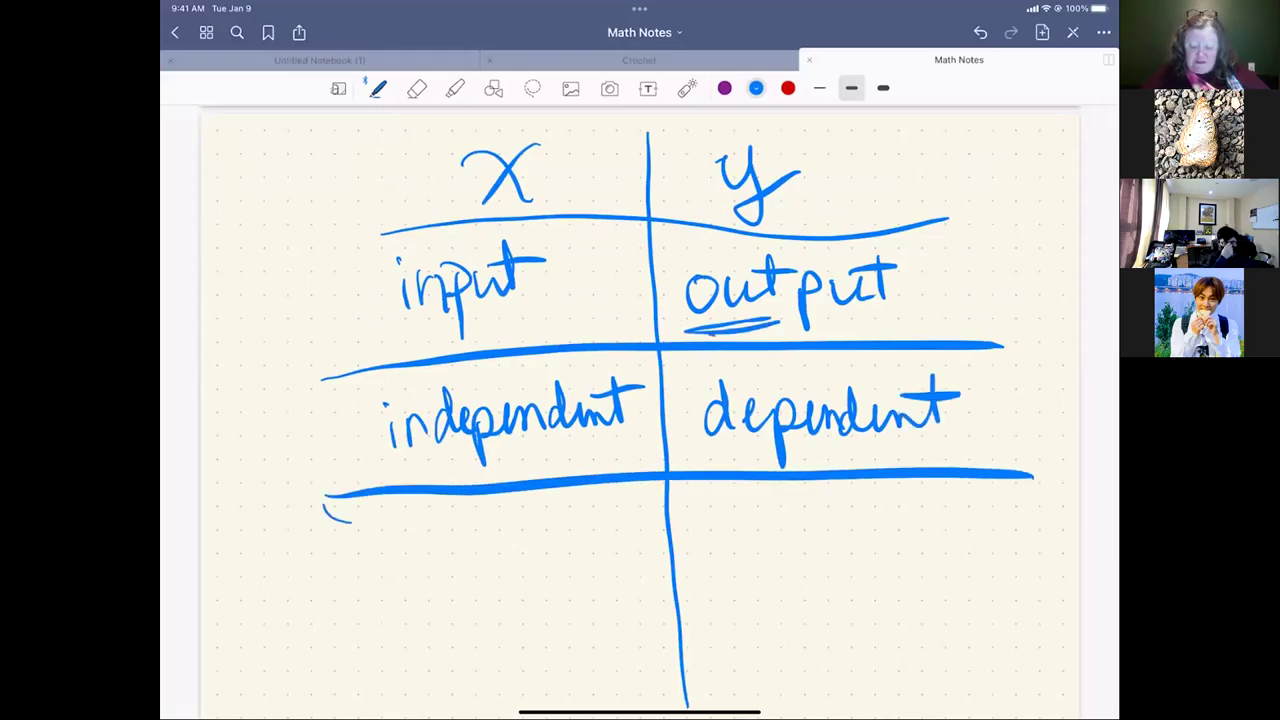
{"action": "left_click_drag", "start_coordinate": [404, 334], "coordinate": [450, 328]}
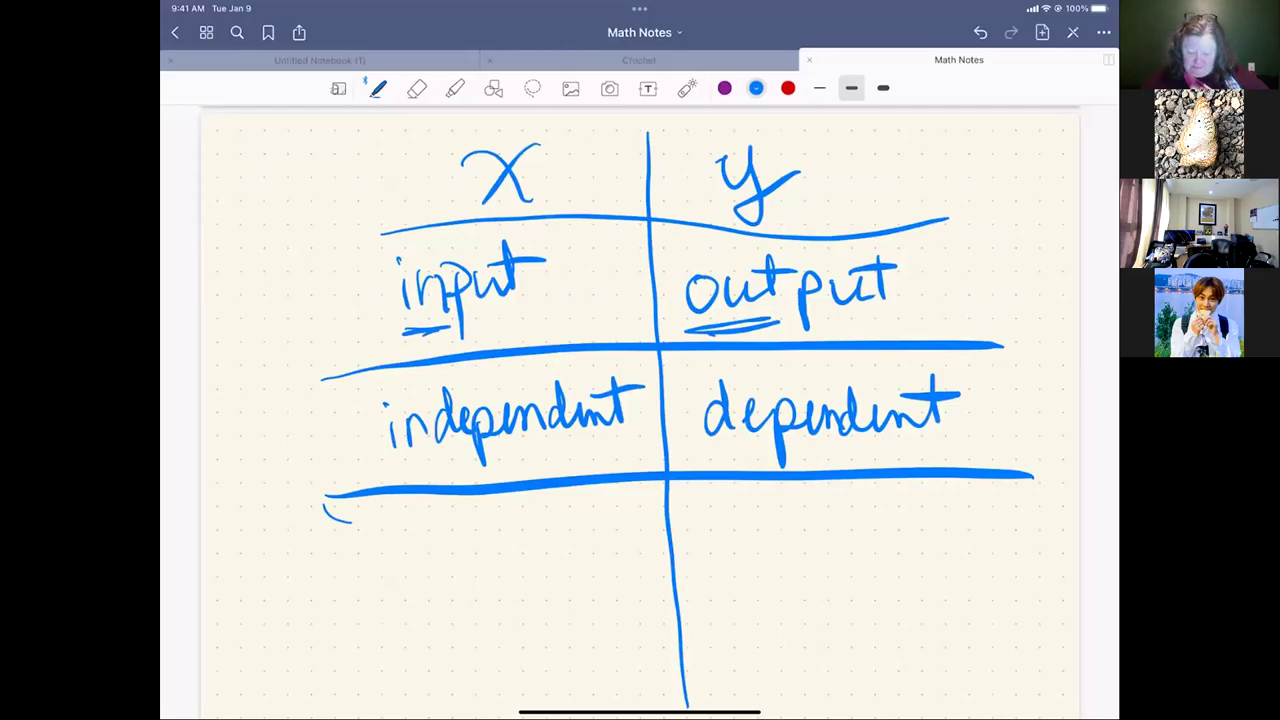
{"action": "left_click_drag", "start_coordinate": [418, 528], "coordinate": [428, 572]}
{"action": "left_click_drag", "start_coordinate": [384, 526], "coordinate": [396, 582]}
{"action": "mouse_move", "coordinate": [474, 544]}
{"action": "left_mouse_down"}
{"action": "mouse_move", "coordinate": [500, 569]}
{"action": "mouse_move", "coordinate": [560, 550]}
{"action": "mouse_move", "coordinate": [584, 572]}
{"action": "left_mouse_up"}
{"action": "left_click_drag", "start_coordinate": [576, 520], "coordinate": [618, 572]}
{"action": "mouse_move", "coordinate": [722, 524]}
{"action": "left_mouse_down"}
{"action": "mouse_move", "coordinate": [724, 572]}
{"action": "mouse_move", "coordinate": [764, 556]}
{"action": "mouse_move", "coordinate": [850, 562]}
{"action": "mouse_move", "coordinate": [830, 606]}
{"action": "left_mouse_up"}
{"action": "left_click_drag", "start_coordinate": [866, 560], "coordinate": [914, 550]}
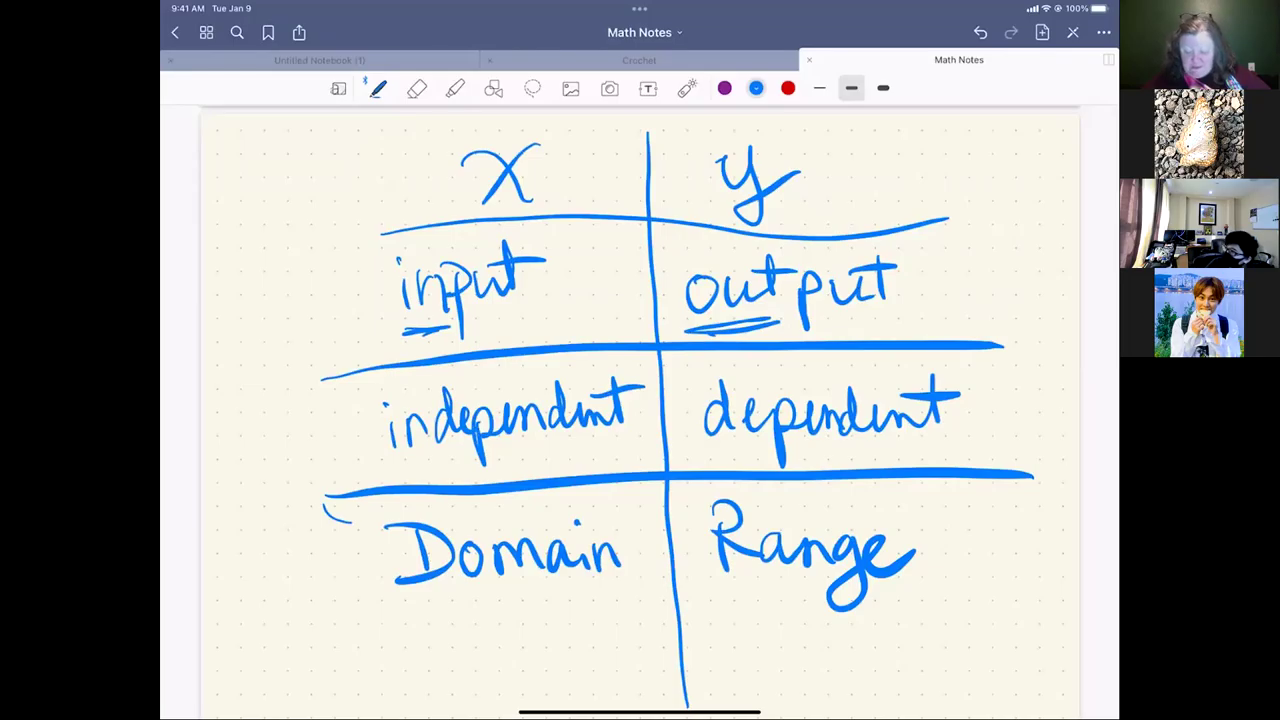
- Rule a line beneath Domain and Range and write x in the left cell
{"action": "scroll", "coordinate": [640, 400], "scroll_direction": "down", "scroll_amount": 3}
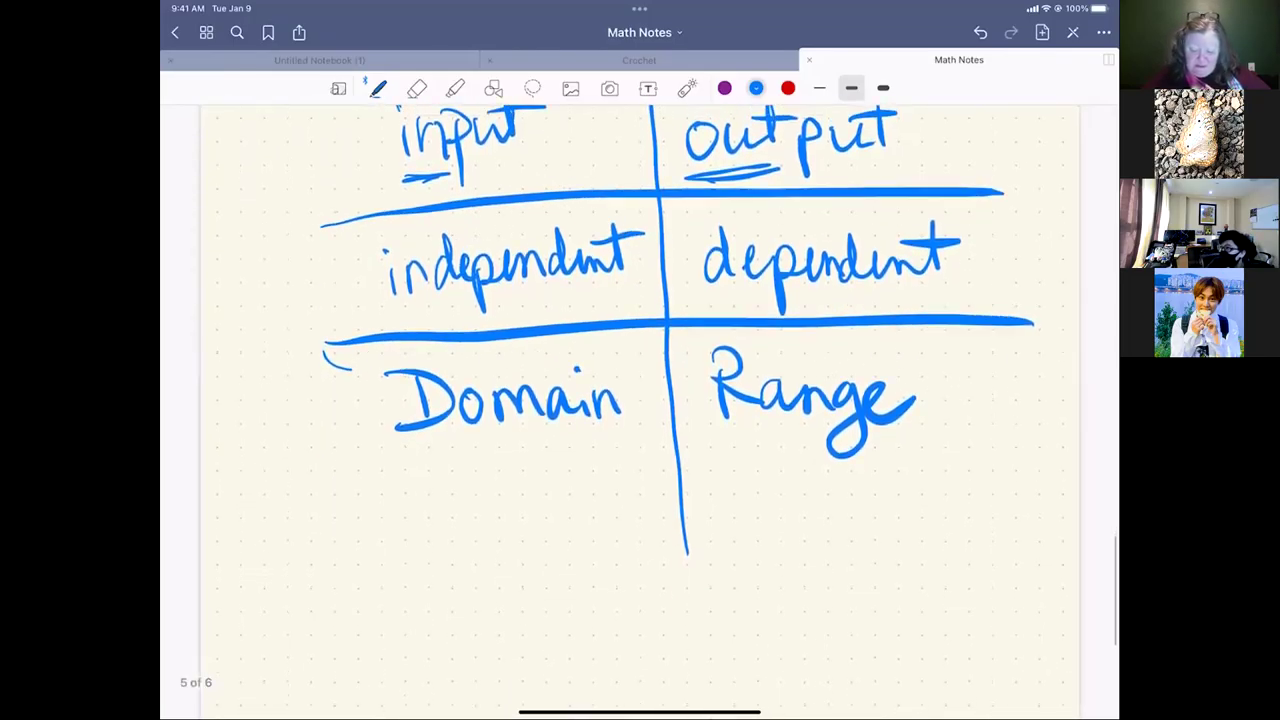
{"action": "mouse_move", "coordinate": [346, 530]}
{"action": "left_mouse_down"}
{"action": "mouse_move", "coordinate": [700, 514]}
{"action": "mouse_move", "coordinate": [1016, 529]}
{"action": "left_mouse_up"}
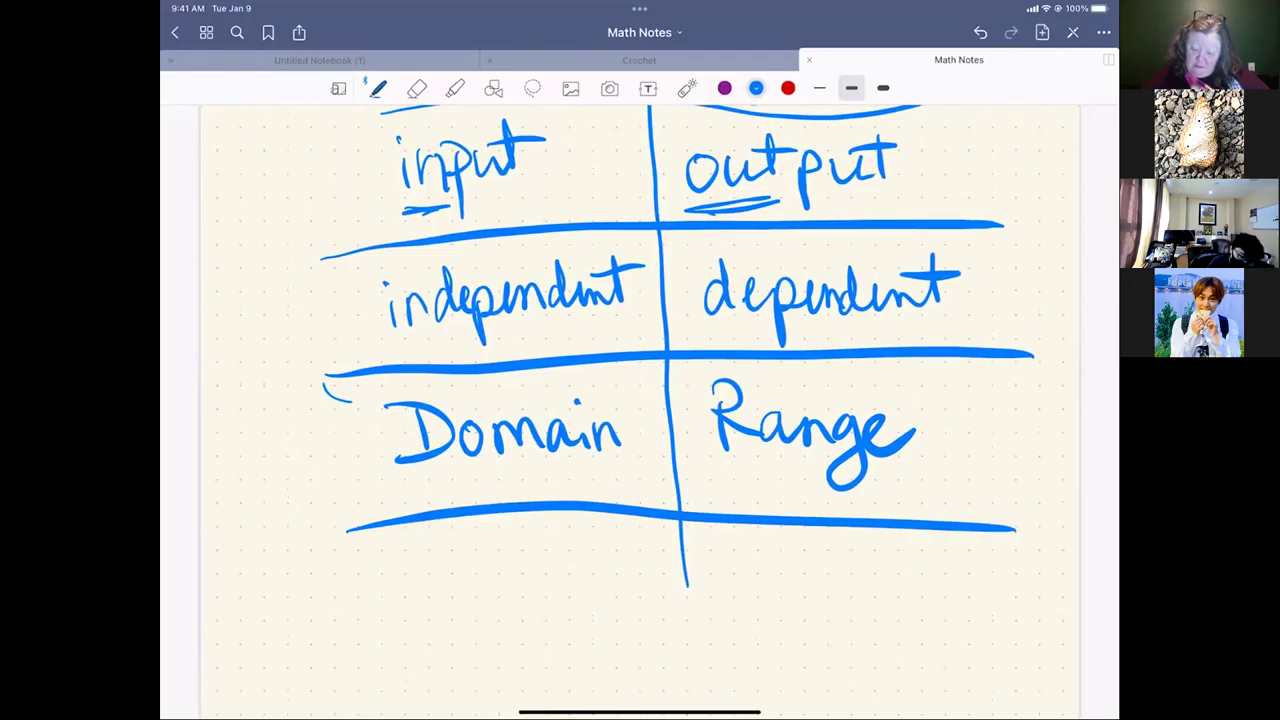
{"action": "left_click_drag", "start_coordinate": [472, 548], "coordinate": [534, 584]}
{"action": "left_click_drag", "start_coordinate": [540, 537], "coordinate": [497, 594]}
{"action": "left_click_drag", "start_coordinate": [724, 557], "coordinate": [770, 594]}
{"action": "left_click_drag", "start_coordinate": [762, 550], "coordinate": [744, 598]}
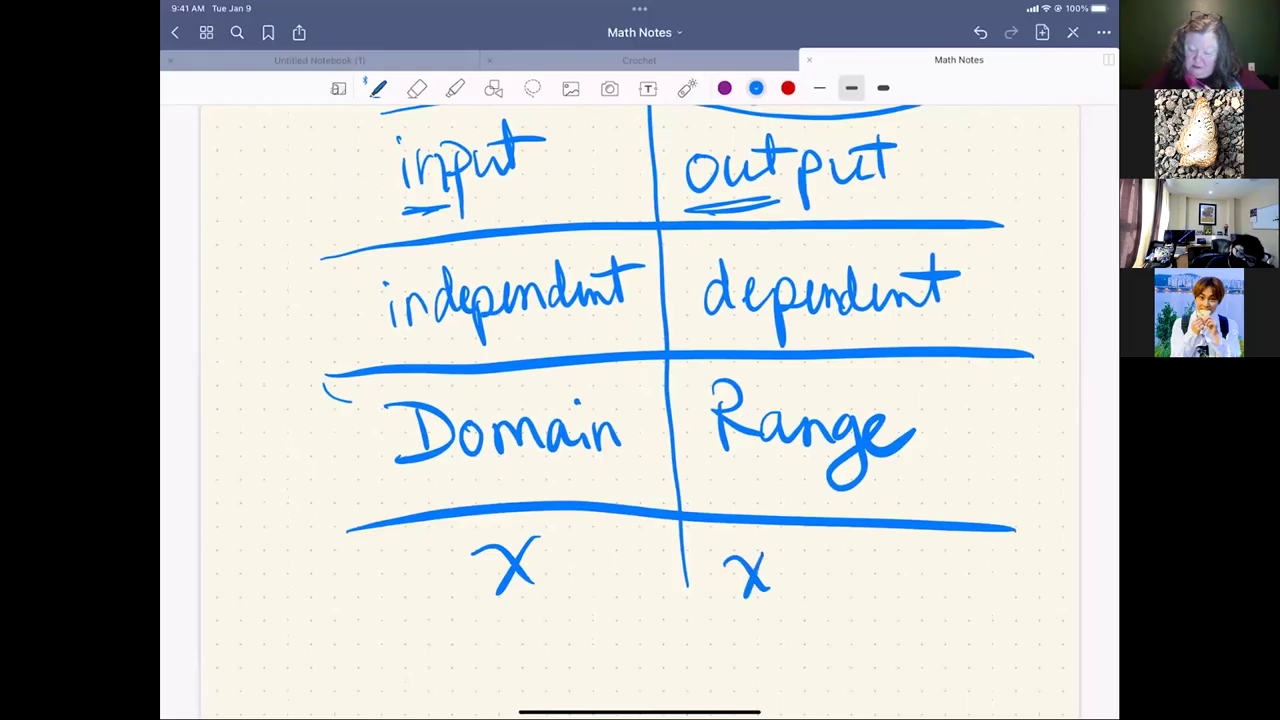
- Erase the stray x under Range and write f(x) g(x) there instead
{"action": "left_click", "coordinate": [417, 88]}
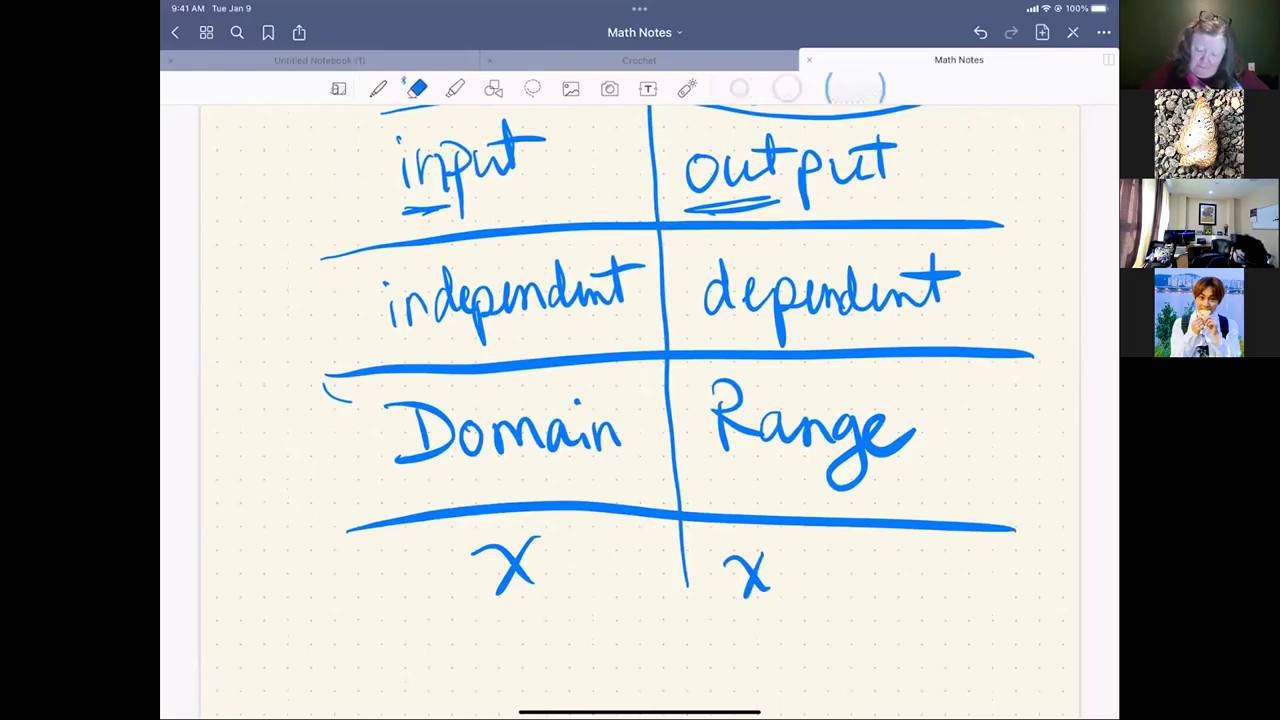
{"action": "left_click_drag", "start_coordinate": [735, 562], "coordinate": [760, 588]}
{"action": "left_click", "coordinate": [378, 88]}
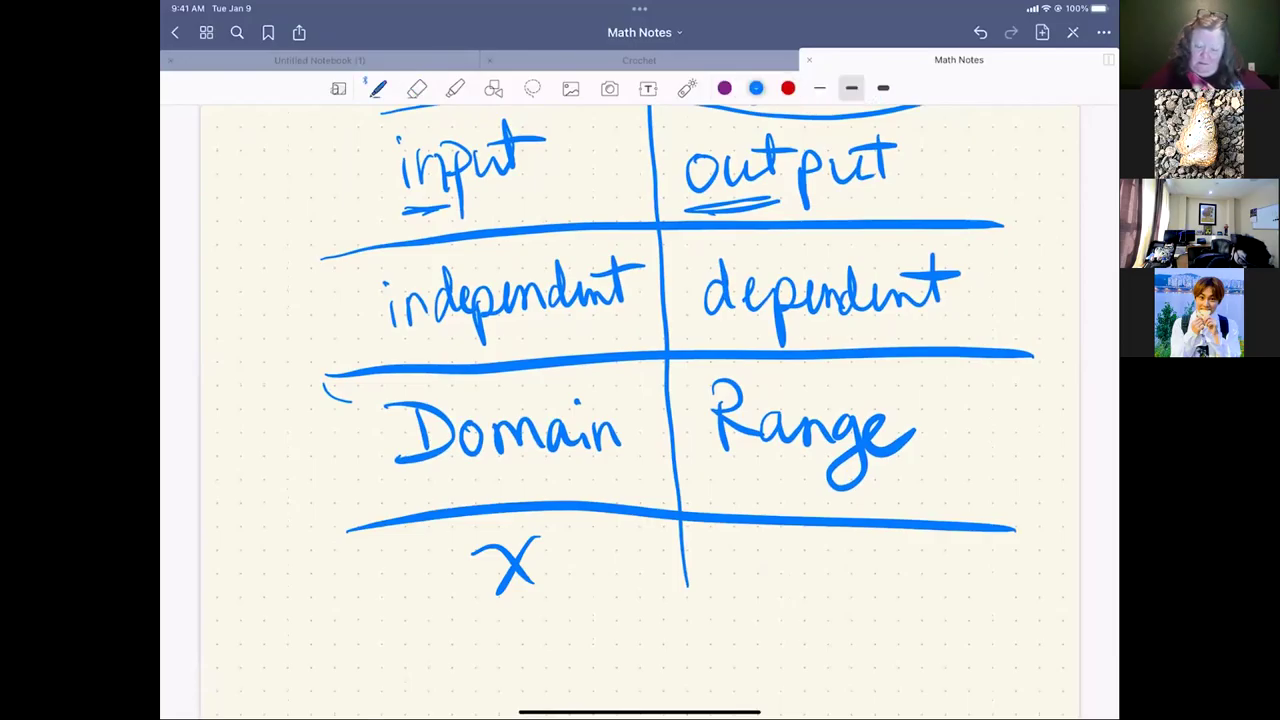
{"action": "mouse_move", "coordinate": [756, 540]}
{"action": "left_mouse_down"}
{"action": "mouse_move", "coordinate": [724, 601]}
{"action": "mouse_move", "coordinate": [748, 570]}
{"action": "left_mouse_up"}
{"action": "mouse_move", "coordinate": [781, 533]}
{"action": "left_mouse_down"}
{"action": "mouse_move", "coordinate": [764, 560]}
{"action": "mouse_move", "coordinate": [772, 600]}
{"action": "left_mouse_up"}
{"action": "mouse_move", "coordinate": [778, 556]}
{"action": "left_mouse_down"}
{"action": "mouse_move", "coordinate": [810, 598]}
{"action": "mouse_move", "coordinate": [790, 596]}
{"action": "left_mouse_up"}
{"action": "left_click_drag", "start_coordinate": [822, 532], "coordinate": [815, 604]}
{"action": "mouse_move", "coordinate": [890, 550]}
{"action": "left_mouse_down"}
{"action": "mouse_move", "coordinate": [900, 596]}
{"action": "mouse_move", "coordinate": [878, 618]}
{"action": "left_mouse_up"}
{"action": "mouse_move", "coordinate": [930, 534]}
{"action": "left_mouse_down"}
{"action": "mouse_move", "coordinate": [916, 584]}
{"action": "mouse_move", "coordinate": [956, 584]}
{"action": "left_mouse_up"}
{"action": "left_click_drag", "start_coordinate": [958, 548], "coordinate": [930, 584]}
{"action": "left_click_drag", "start_coordinate": [962, 532], "coordinate": [966, 588]}
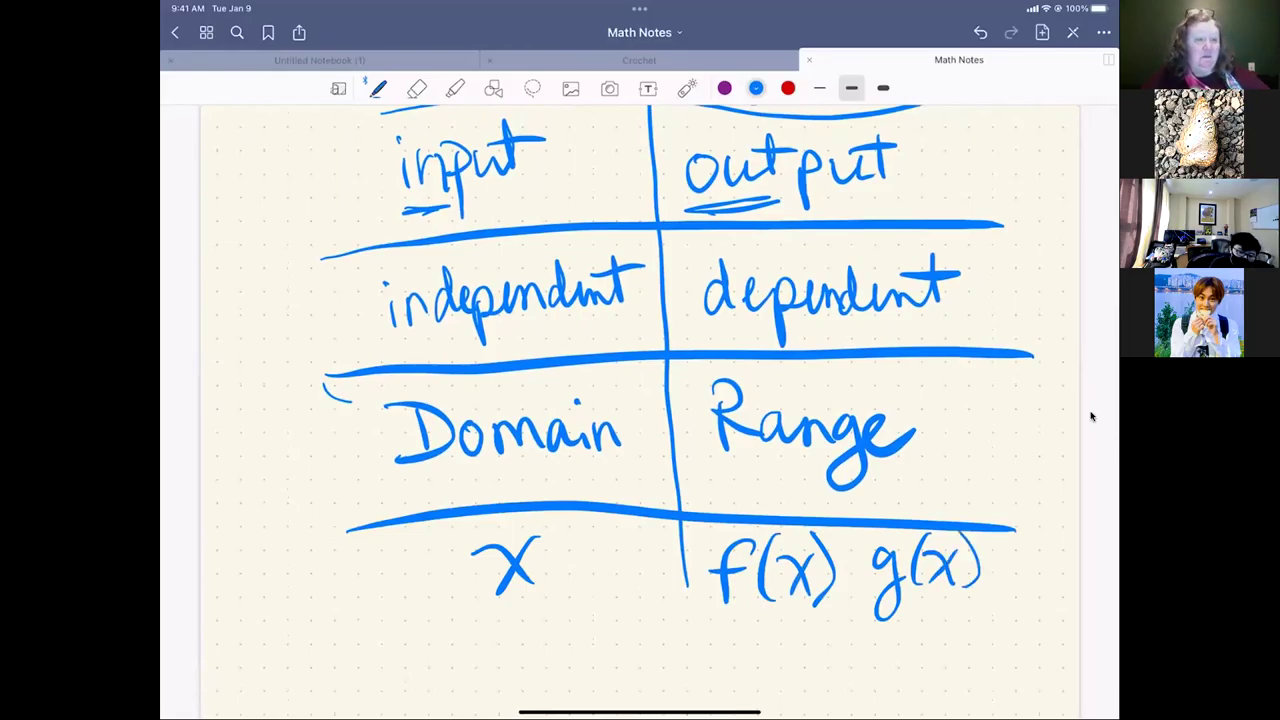
- Highlight Domain and the x heading in cyan, and y and Range in yellow
{"action": "scroll", "coordinate": [1091, 417], "scroll_direction": "up", "scroll_amount": 3}
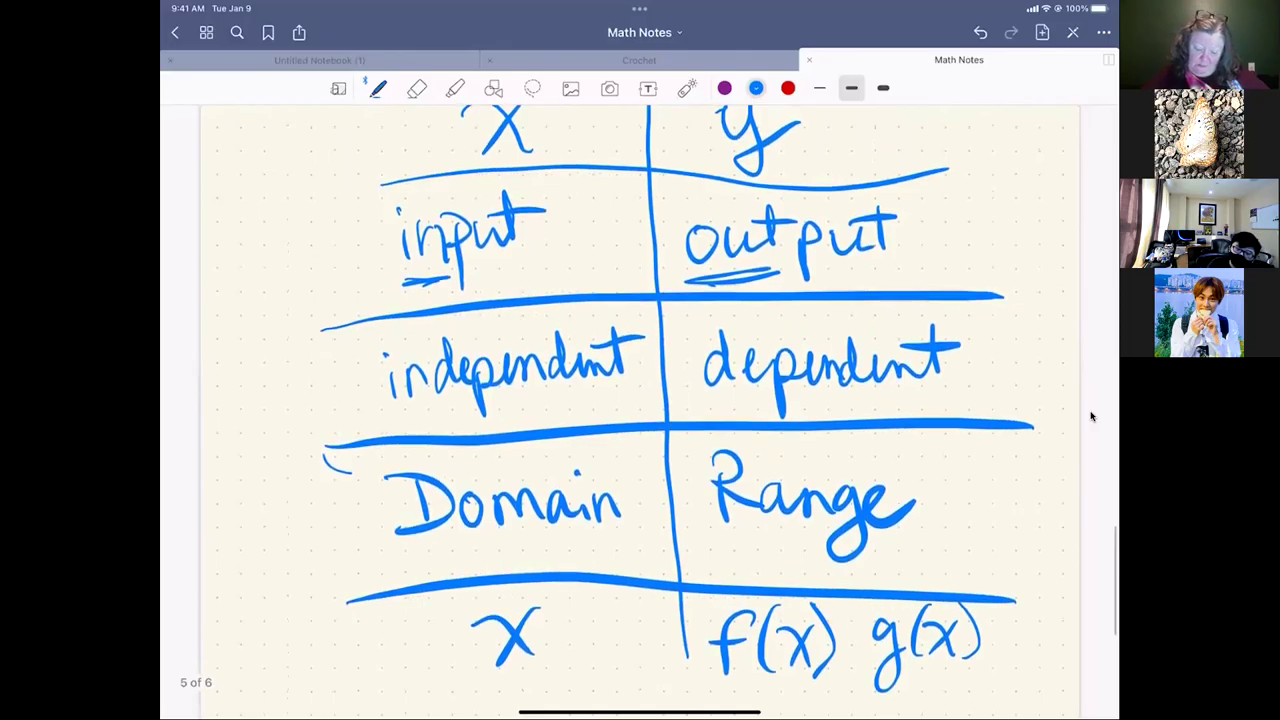
{"action": "scroll", "coordinate": [1091, 417], "scroll_direction": "up", "scroll_amount": 1}
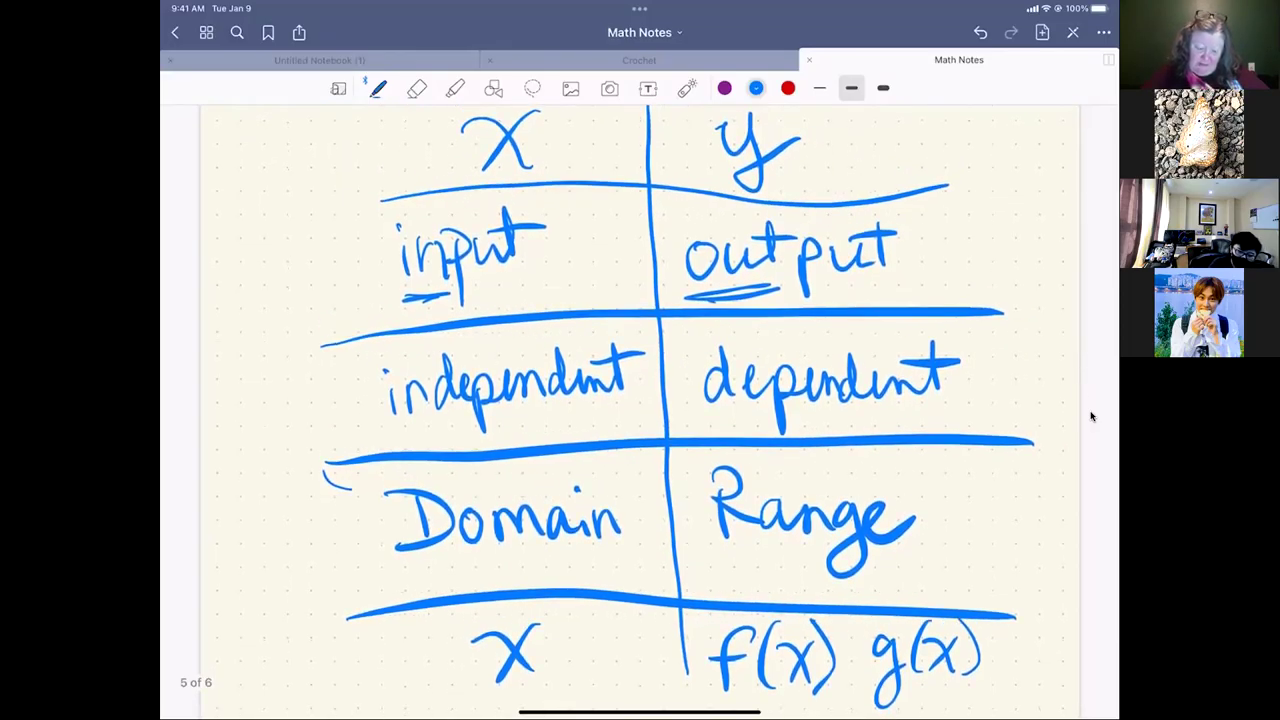
{"action": "left_click", "coordinate": [455, 88]}
{"action": "mouse_move", "coordinate": [412, 500]}
{"action": "left_mouse_down"}
{"action": "mouse_move", "coordinate": [440, 540]}
{"action": "mouse_move", "coordinate": [545, 545]}
{"action": "mouse_move", "coordinate": [620, 525]}
{"action": "left_mouse_up"}
{"action": "mouse_move", "coordinate": [360, 528]}
{"action": "left_mouse_down"}
{"action": "mouse_move", "coordinate": [480, 495]}
{"action": "mouse_move", "coordinate": [510, 540]}
{"action": "mouse_move", "coordinate": [590, 510]}
{"action": "left_mouse_up"}
{"action": "mouse_move", "coordinate": [450, 140]}
{"action": "left_mouse_down"}
{"action": "mouse_move", "coordinate": [534, 108]}
{"action": "mouse_move", "coordinate": [545, 182]}
{"action": "mouse_move", "coordinate": [500, 148]}
{"action": "mouse_move", "coordinate": [540, 106]}
{"action": "left_mouse_up"}
{"action": "left_click", "coordinate": [724, 88]}
{"action": "mouse_move", "coordinate": [716, 126]}
{"action": "left_mouse_down"}
{"action": "mouse_move", "coordinate": [788, 150]}
{"action": "mouse_move", "coordinate": [786, 120]}
{"action": "left_mouse_up"}
{"action": "mouse_move", "coordinate": [778, 458]}
{"action": "left_mouse_down"}
{"action": "mouse_move", "coordinate": [690, 495]}
{"action": "mouse_move", "coordinate": [850, 506]}
{"action": "mouse_move", "coordinate": [905, 548]}
{"action": "mouse_move", "coordinate": [760, 522]}
{"action": "left_mouse_up"}
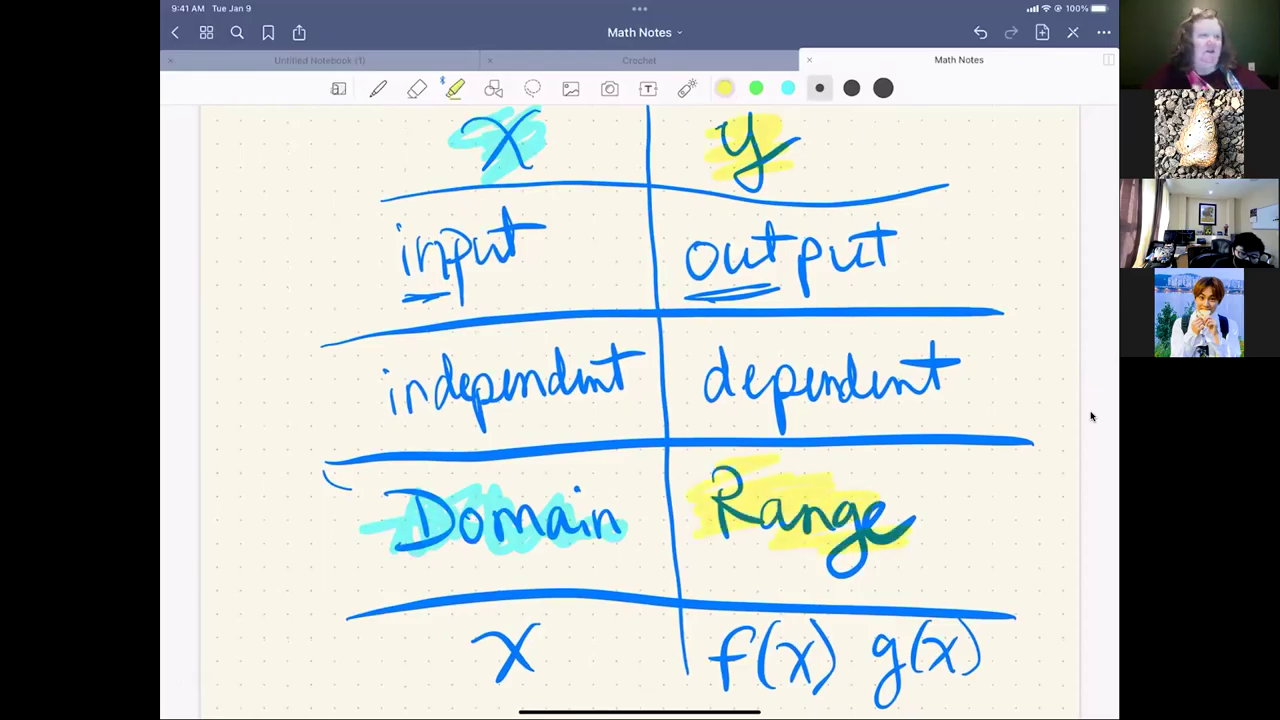
{"action": "scroll", "coordinate": [640, 400], "scroll_direction": "down", "scroll_amount": 8}
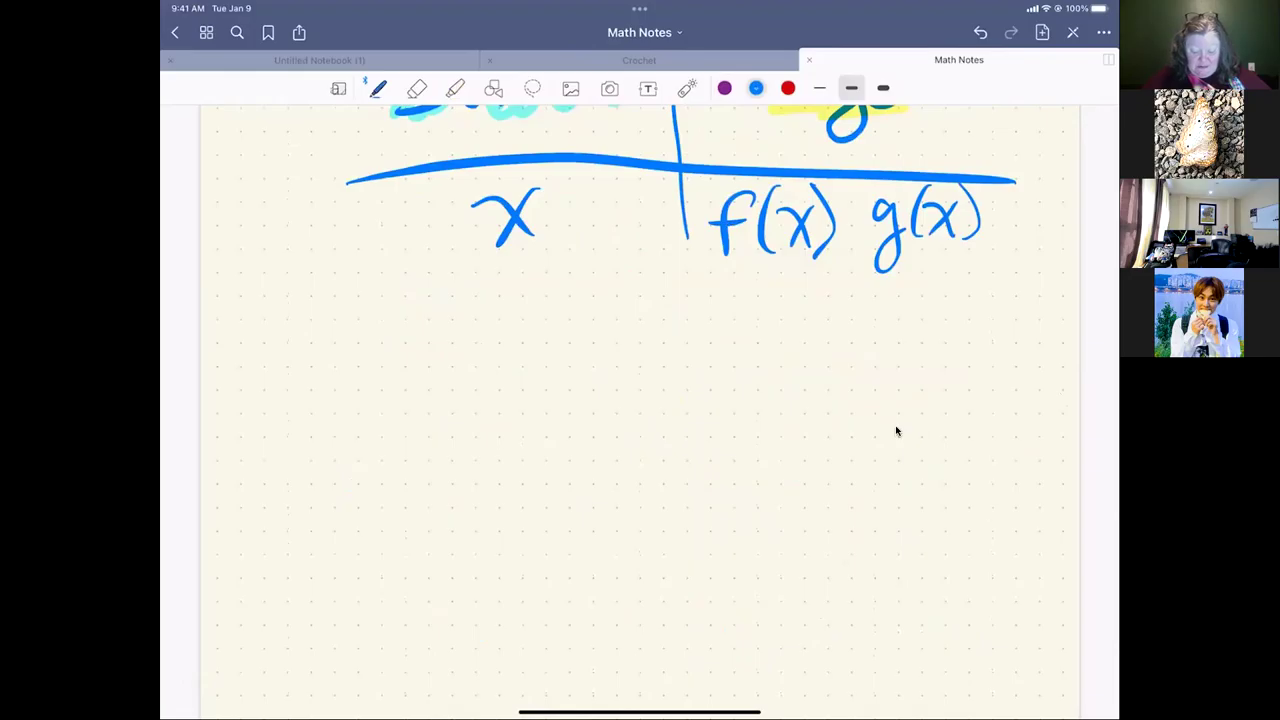
- Rule a long line below the f(x) g(x) row and write 'inequalities' beneath it
{"action": "left_click_drag", "start_coordinate": [209, 360], "coordinate": [1078, 335]}
{"action": "left_click_drag", "start_coordinate": [478, 345], "coordinate": [528, 343]}
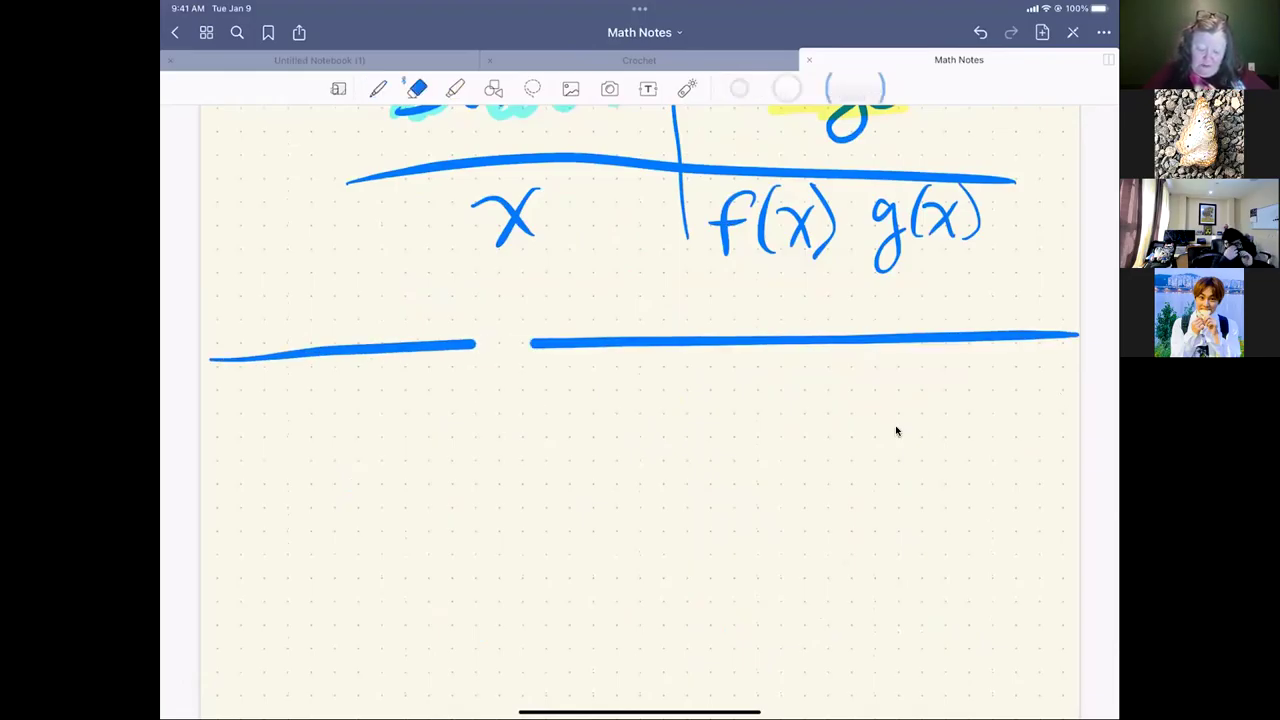
{"action": "left_click", "coordinate": [378, 88]}
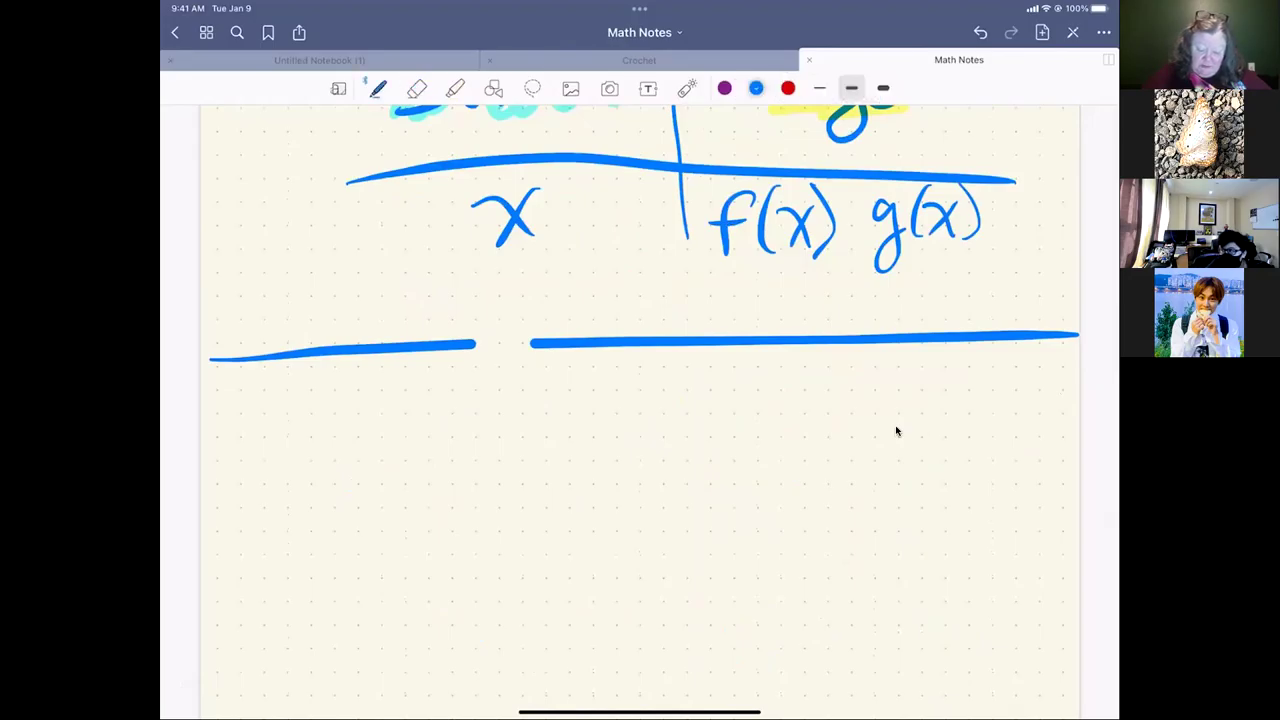
{"action": "mouse_move", "coordinate": [474, 346]}
{"action": "left_mouse_down"}
{"action": "mouse_move", "coordinate": [534, 345]}
{"action": "mouse_move", "coordinate": [450, 348]}
{"action": "left_mouse_up"}
{"action": "left_click", "coordinate": [439, 400]}
{"action": "mouse_move", "coordinate": [451, 418]}
{"action": "left_mouse_down"}
{"action": "mouse_move", "coordinate": [453, 446]}
{"action": "mouse_move", "coordinate": [514, 440]}
{"action": "left_mouse_up"}
{"action": "mouse_move", "coordinate": [540, 414]}
{"action": "left_mouse_down"}
{"action": "mouse_move", "coordinate": [528, 428]}
{"action": "mouse_move", "coordinate": [560, 462]}
{"action": "mouse_move", "coordinate": [620, 436]}
{"action": "left_mouse_up"}
{"action": "mouse_move", "coordinate": [638, 390]}
{"action": "left_mouse_down"}
{"action": "mouse_move", "coordinate": [640, 436]}
{"action": "mouse_move", "coordinate": [660, 432]}
{"action": "left_mouse_up"}
{"action": "left_click", "coordinate": [655, 392]}
{"action": "left_click_drag", "start_coordinate": [682, 378], "coordinate": [684, 424]}
{"action": "left_click_drag", "start_coordinate": [668, 412], "coordinate": [740, 434]}
- Sketch a number line with a filled purple dot at -1, labelled x ≥ -1
{"action": "mouse_move", "coordinate": [822, 432]}
{"action": "left_mouse_down"}
{"action": "mouse_move", "coordinate": [1017, 408]}
{"action": "mouse_move", "coordinate": [1030, 420]}
{"action": "mouse_move", "coordinate": [1000, 438]}
{"action": "left_mouse_up"}
{"action": "left_click_drag", "start_coordinate": [846, 408], "coordinate": [843, 466]}
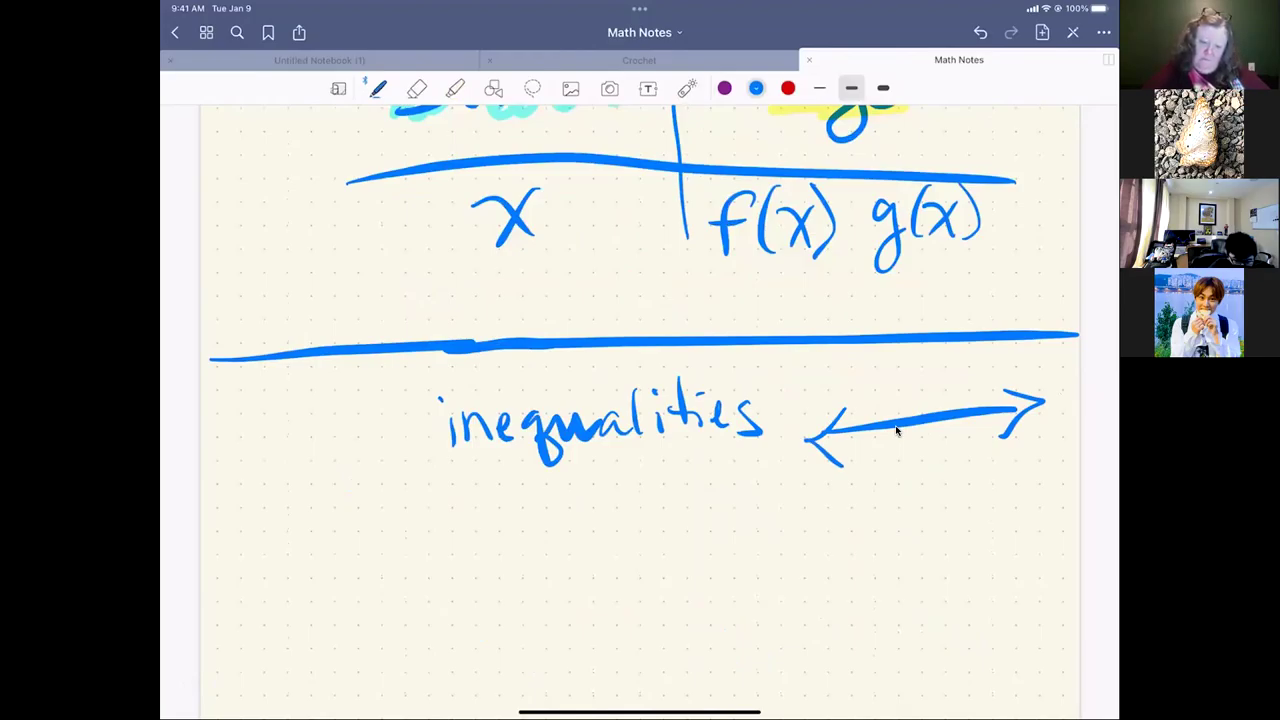
{"action": "left_click", "coordinate": [724, 88]}
{"action": "mouse_move", "coordinate": [905, 391]}
{"action": "left_mouse_down"}
{"action": "mouse_move", "coordinate": [899, 479]}
{"action": "mouse_move", "coordinate": [912, 494]}
{"action": "left_mouse_up"}
{"action": "mouse_move", "coordinate": [906, 396]}
{"action": "left_mouse_down"}
{"action": "mouse_move", "coordinate": [926, 438]}
{"action": "mouse_move", "coordinate": [888, 440]}
{"action": "mouse_move", "coordinate": [926, 416]}
{"action": "mouse_move", "coordinate": [1078, 400]}
{"action": "mouse_move", "coordinate": [1040, 435]}
{"action": "left_mouse_up"}
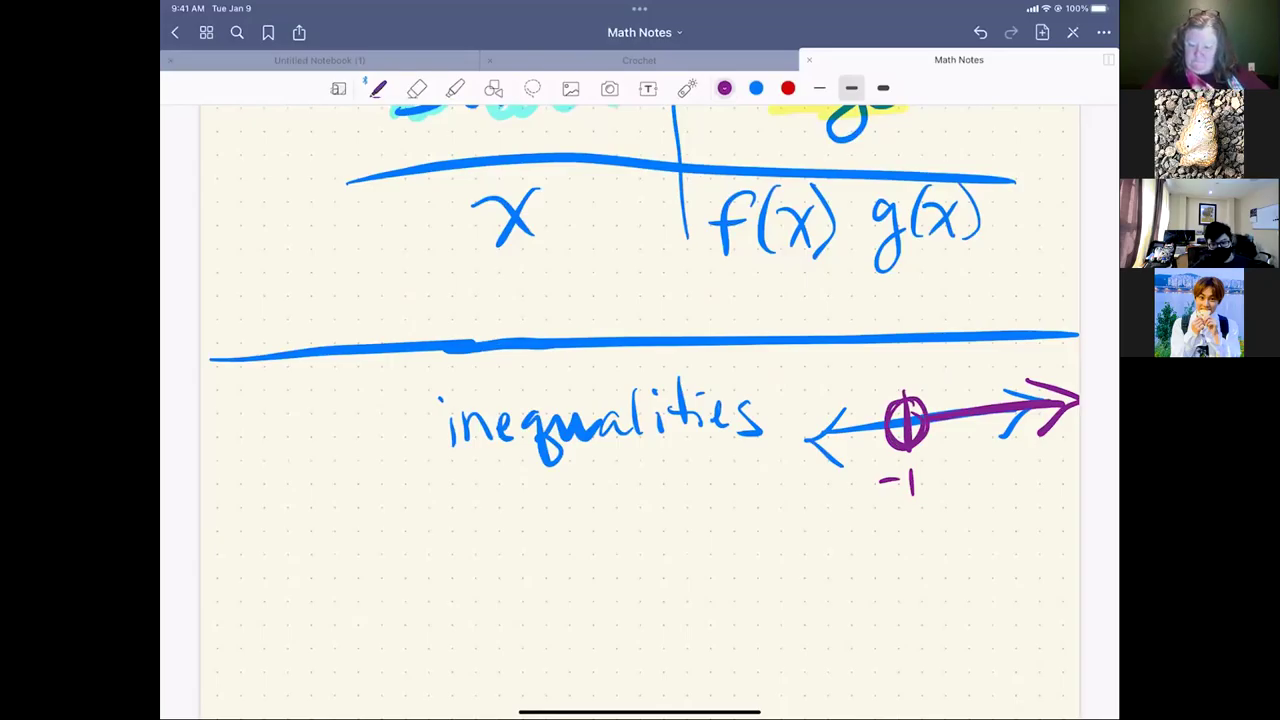
{"action": "left_click_drag", "start_coordinate": [843, 531], "coordinate": [876, 564]}
{"action": "left_click_drag", "start_coordinate": [879, 529], "coordinate": [865, 548]}
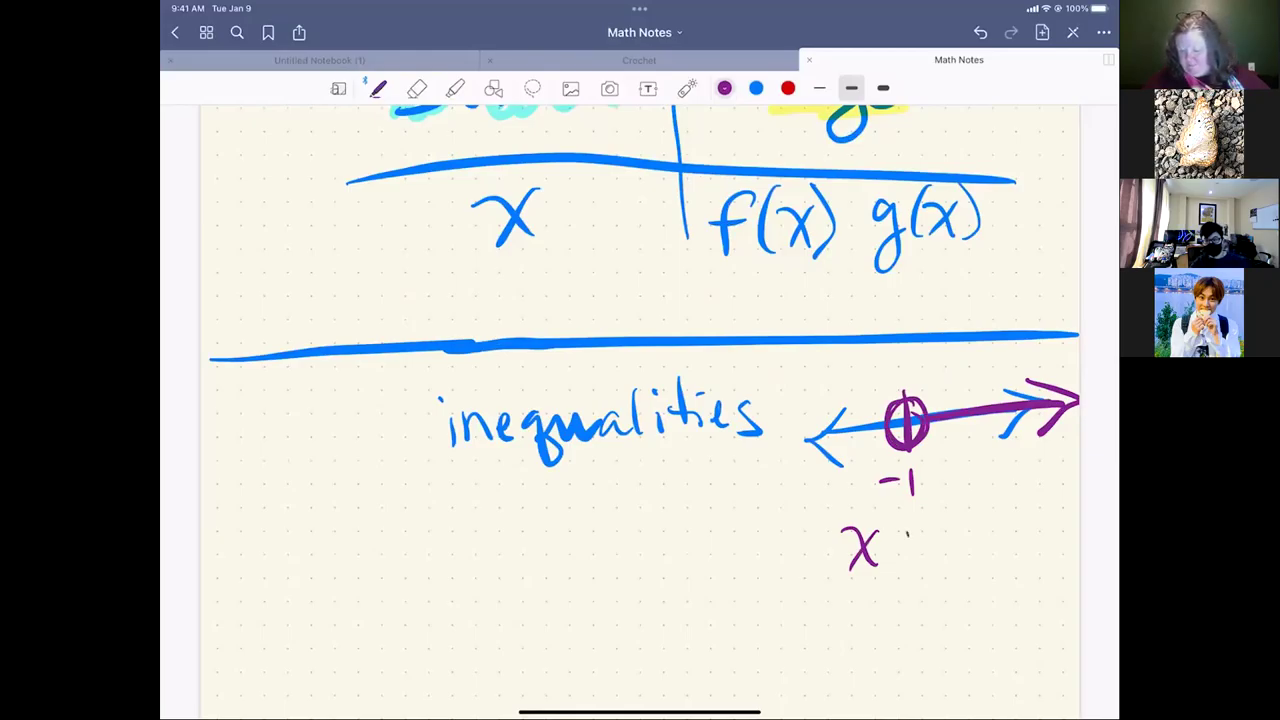
{"action": "mouse_move", "coordinate": [897, 528]}
{"action": "left_mouse_down"}
{"action": "mouse_move", "coordinate": [925, 546]}
{"action": "mouse_move", "coordinate": [897, 564]}
{"action": "mouse_move", "coordinate": [966, 541]}
{"action": "mouse_move", "coordinate": [983, 558]}
{"action": "left_mouse_up"}
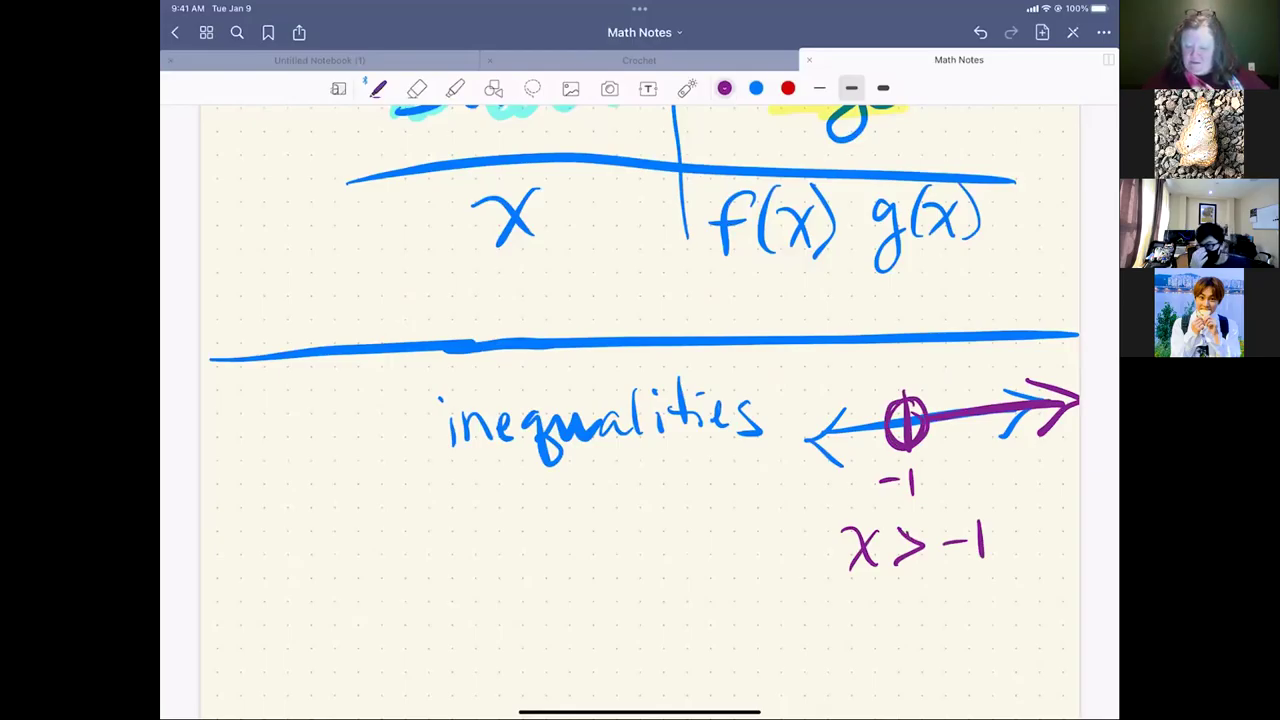
{"action": "mouse_move", "coordinate": [895, 404]}
{"action": "left_mouse_down"}
{"action": "mouse_move", "coordinate": [898, 436]}
{"action": "mouse_move", "coordinate": [914, 414]}
{"action": "mouse_move", "coordinate": [918, 438]}
{"action": "mouse_move", "coordinate": [914, 402]}
{"action": "left_mouse_up"}
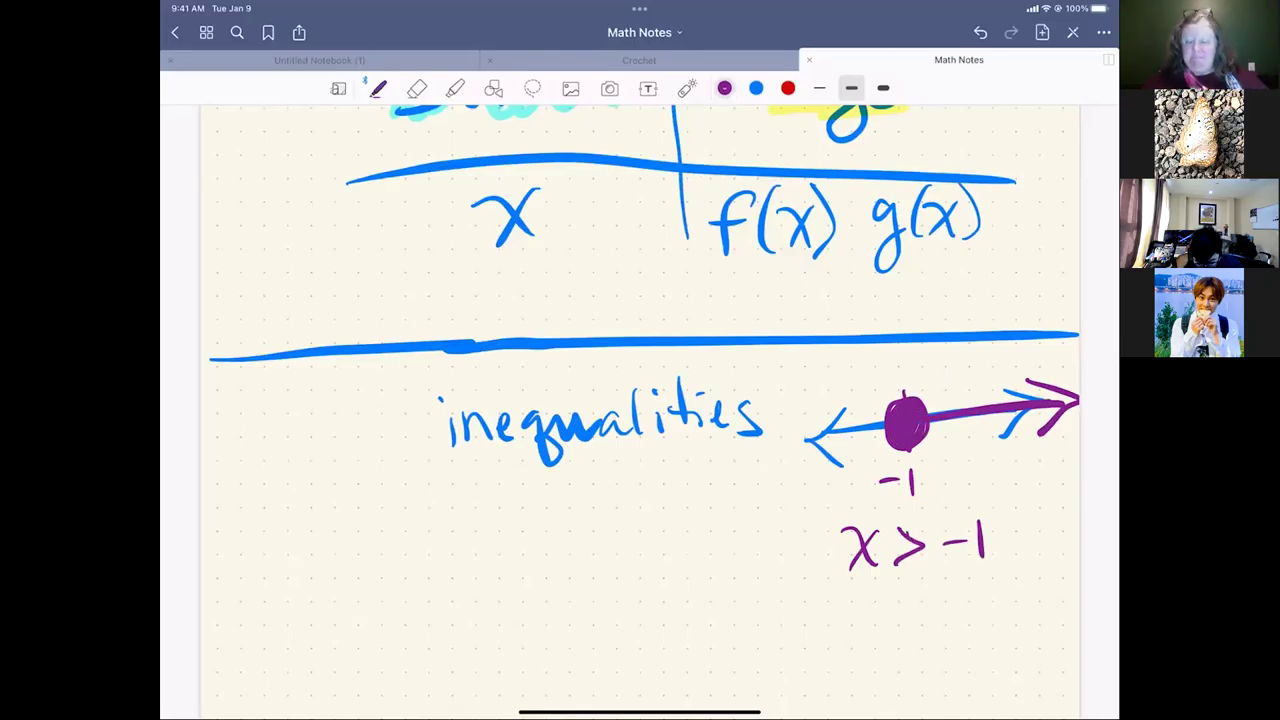
{"action": "left_click_drag", "start_coordinate": [895, 576], "coordinate": [923, 571]}
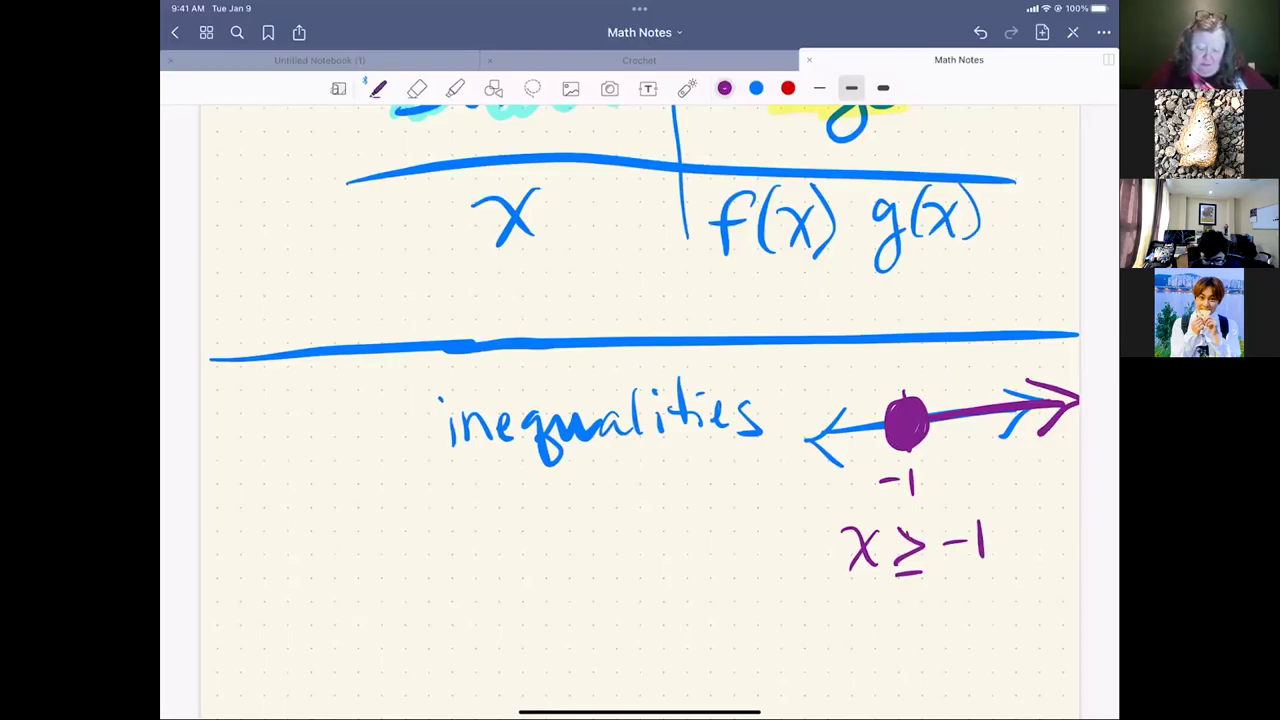
- Write ≤ and < signs with a filled dot under ≤ and an open circle under <
{"action": "mouse_move", "coordinate": [410, 490]}
{"action": "left_mouse_down"}
{"action": "mouse_move", "coordinate": [368, 522]}
{"action": "mouse_move", "coordinate": [410, 540]}
{"action": "left_mouse_up"}
{"action": "mouse_move", "coordinate": [570, 490]}
{"action": "left_mouse_down"}
{"action": "mouse_move", "coordinate": [526, 516]}
{"action": "mouse_move", "coordinate": [572, 536]}
{"action": "left_mouse_up"}
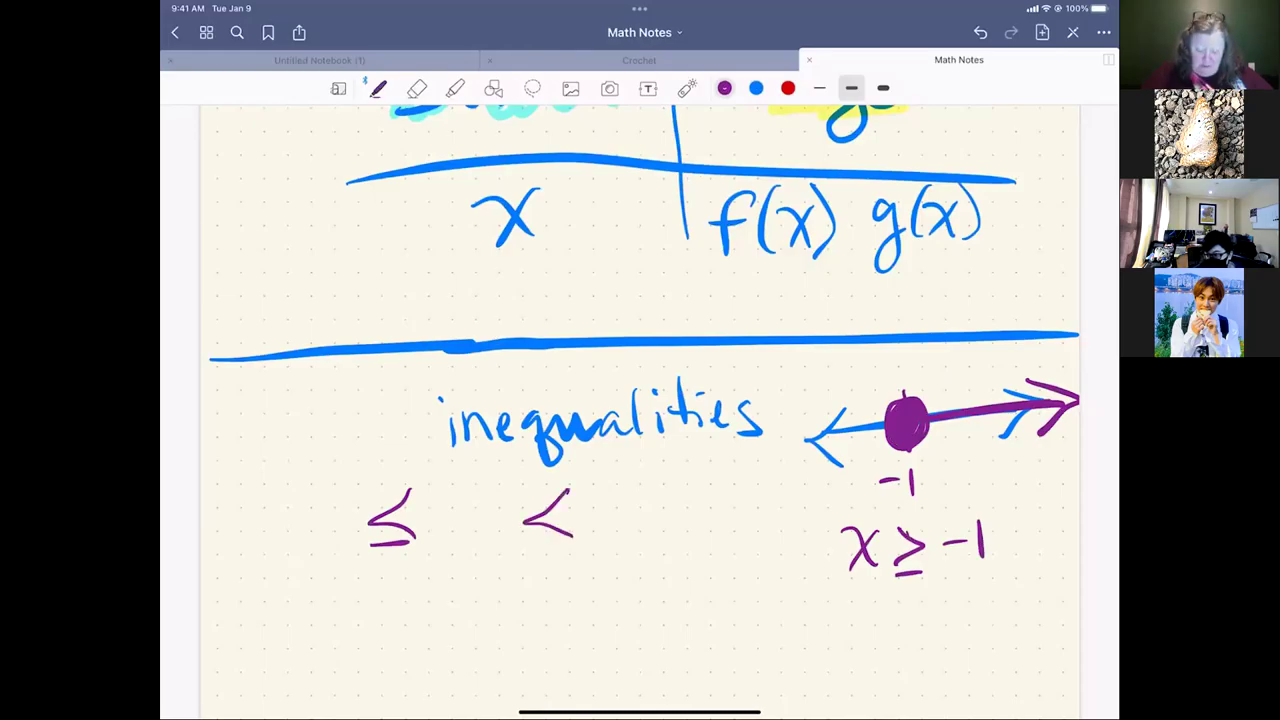
{"action": "mouse_move", "coordinate": [402, 560]}
{"action": "left_mouse_down"}
{"action": "mouse_move", "coordinate": [398, 604]}
{"action": "mouse_move", "coordinate": [400, 575]}
{"action": "mouse_move", "coordinate": [416, 602]}
{"action": "left_mouse_up"}
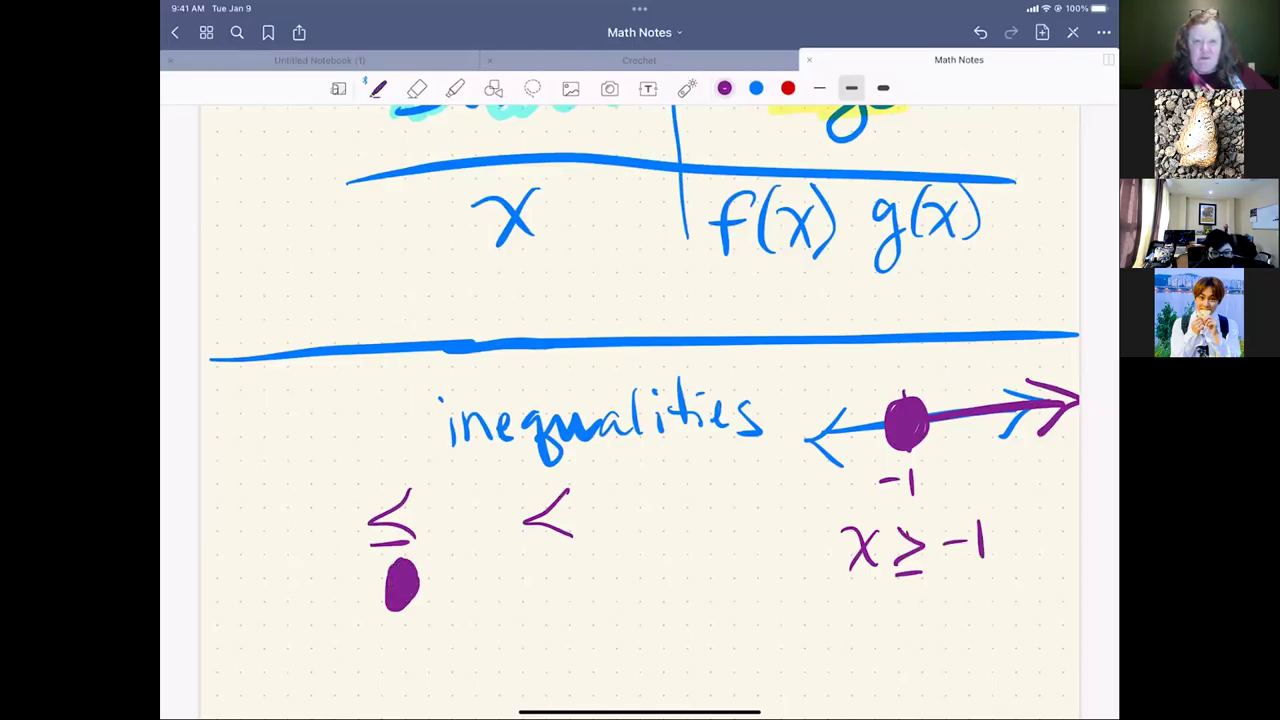
{"action": "mouse_move", "coordinate": [566, 557]}
{"action": "left_mouse_down"}
{"action": "mouse_move", "coordinate": [536, 595]}
{"action": "mouse_move", "coordinate": [576, 569]}
{"action": "mouse_move", "coordinate": [548, 556]}
{"action": "left_mouse_up"}
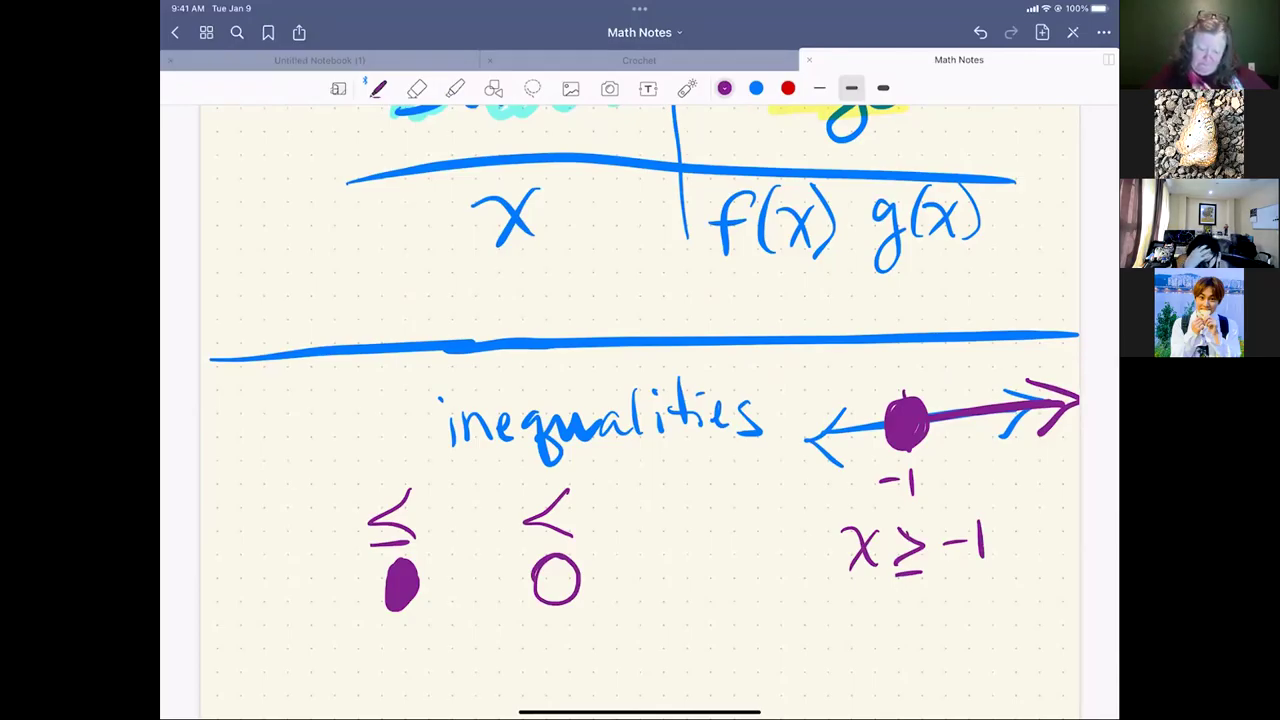
- Draw a solid line by the filled dot, dashes by the open dot, and box them in blue
{"action": "left_click_drag", "start_coordinate": [306, 556], "coordinate": [308, 628]}
{"action": "left_click_drag", "start_coordinate": [300, 578], "coordinate": [294, 546]}
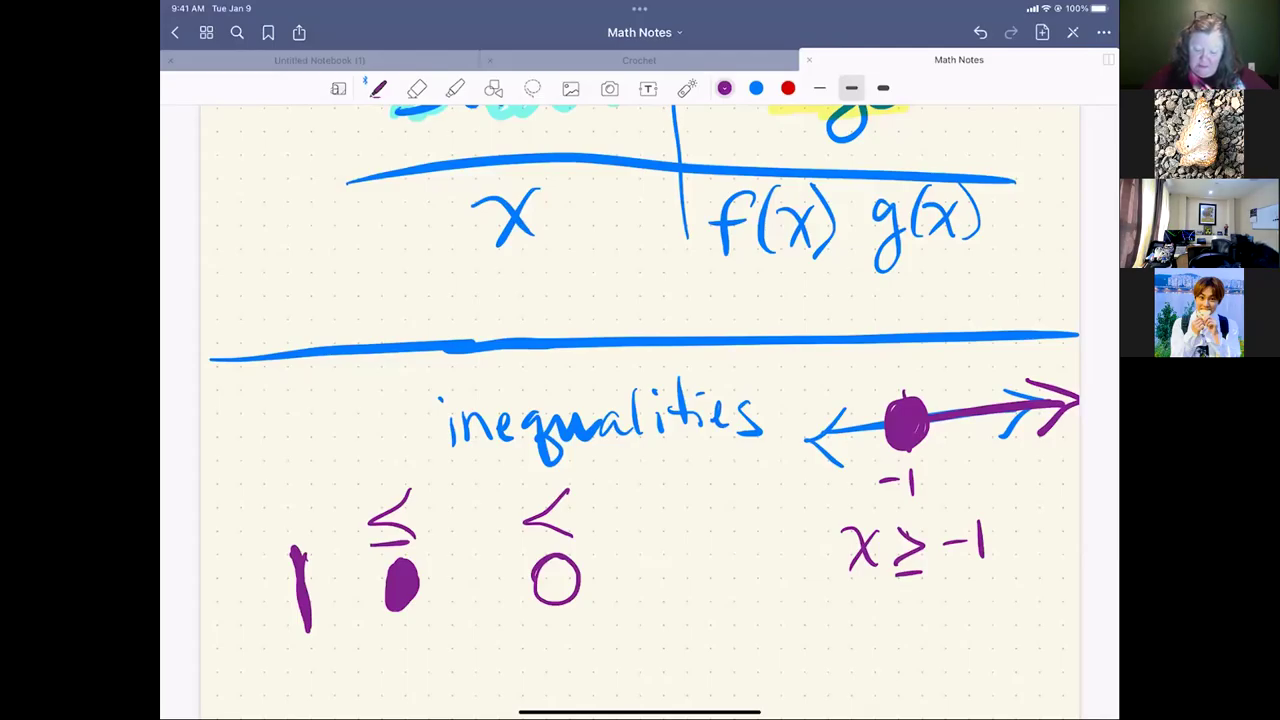
{"action": "left_click_drag", "start_coordinate": [633, 500], "coordinate": [645, 662]}
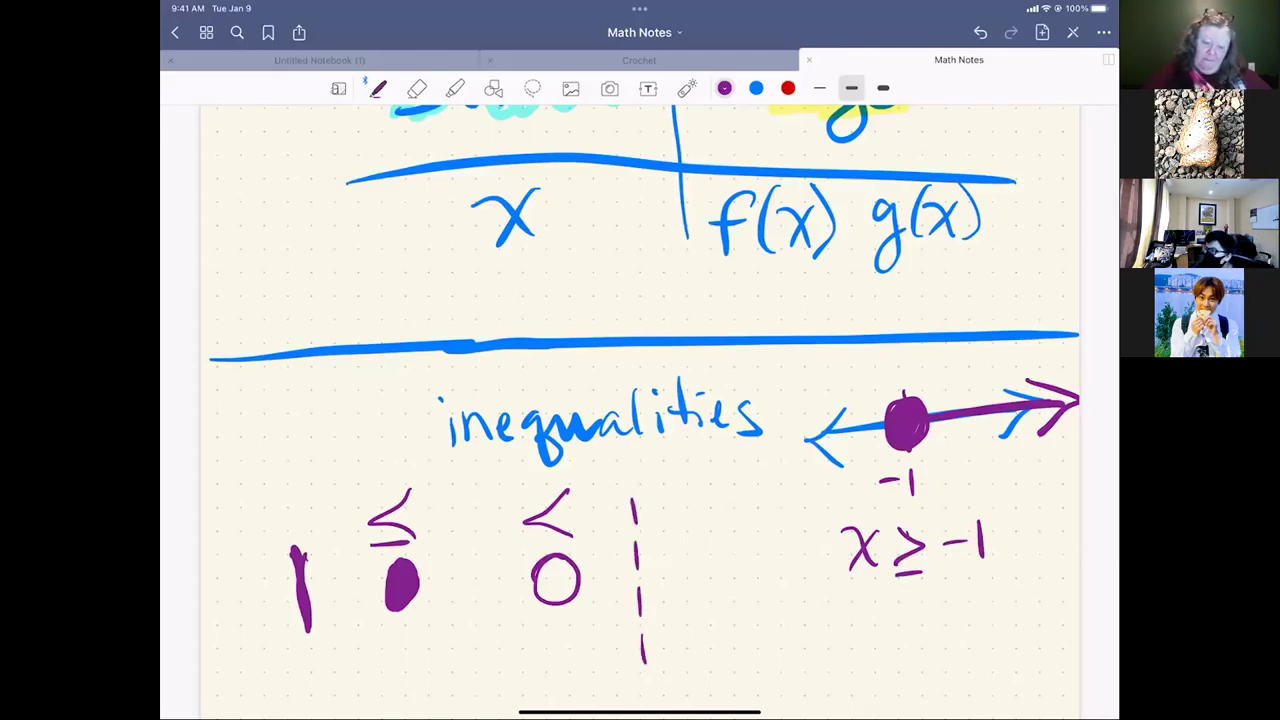
{"action": "left_click", "coordinate": [756, 88]}
{"action": "mouse_move", "coordinate": [470, 458]}
{"action": "left_mouse_down"}
{"action": "mouse_move", "coordinate": [312, 464]}
{"action": "mouse_move", "coordinate": [276, 668]}
{"action": "mouse_move", "coordinate": [468, 494]}
{"action": "mouse_move", "coordinate": [458, 448]}
{"action": "mouse_move", "coordinate": [668, 470]}
{"action": "mouse_move", "coordinate": [692, 684]}
{"action": "mouse_move", "coordinate": [500, 565]}
{"action": "mouse_move", "coordinate": [499, 483]}
{"action": "left_mouse_up"}
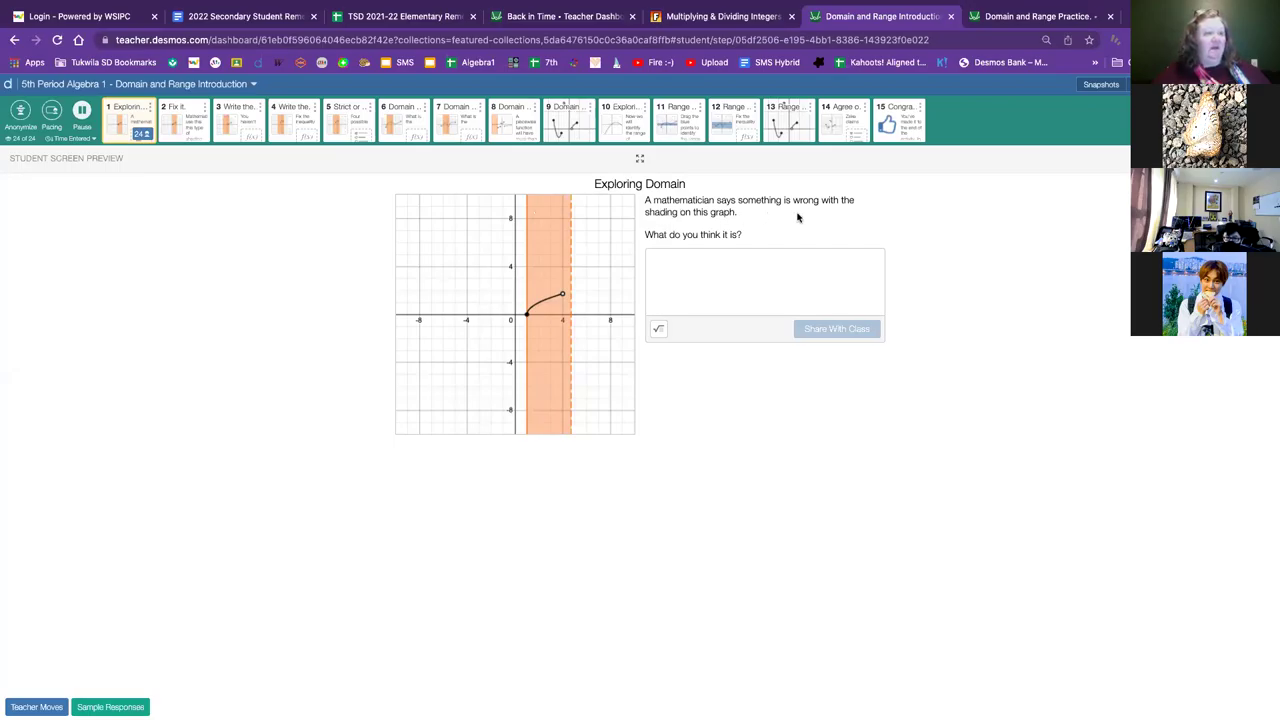
- Restrict class pacing to screen 1, pause the class, and advance the preview to Fix it
{"action": "left_click", "coordinate": [51, 110]}
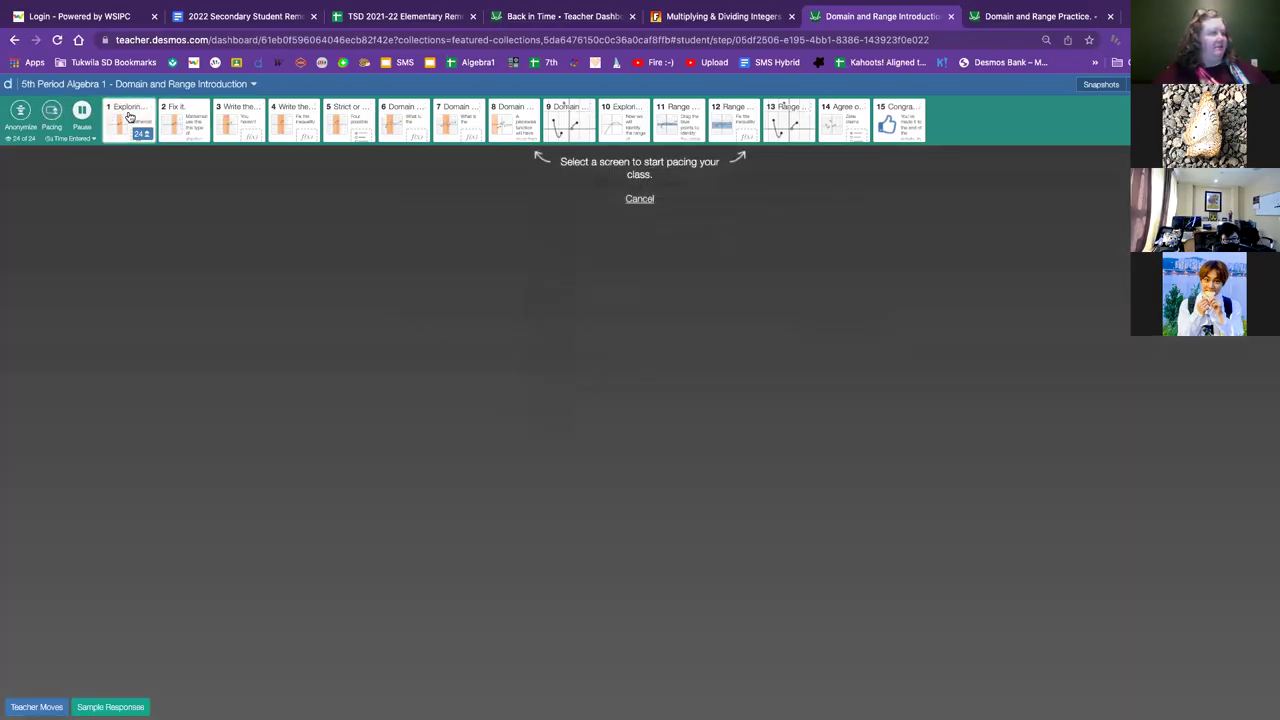
{"action": "left_click", "coordinate": [128, 117]}
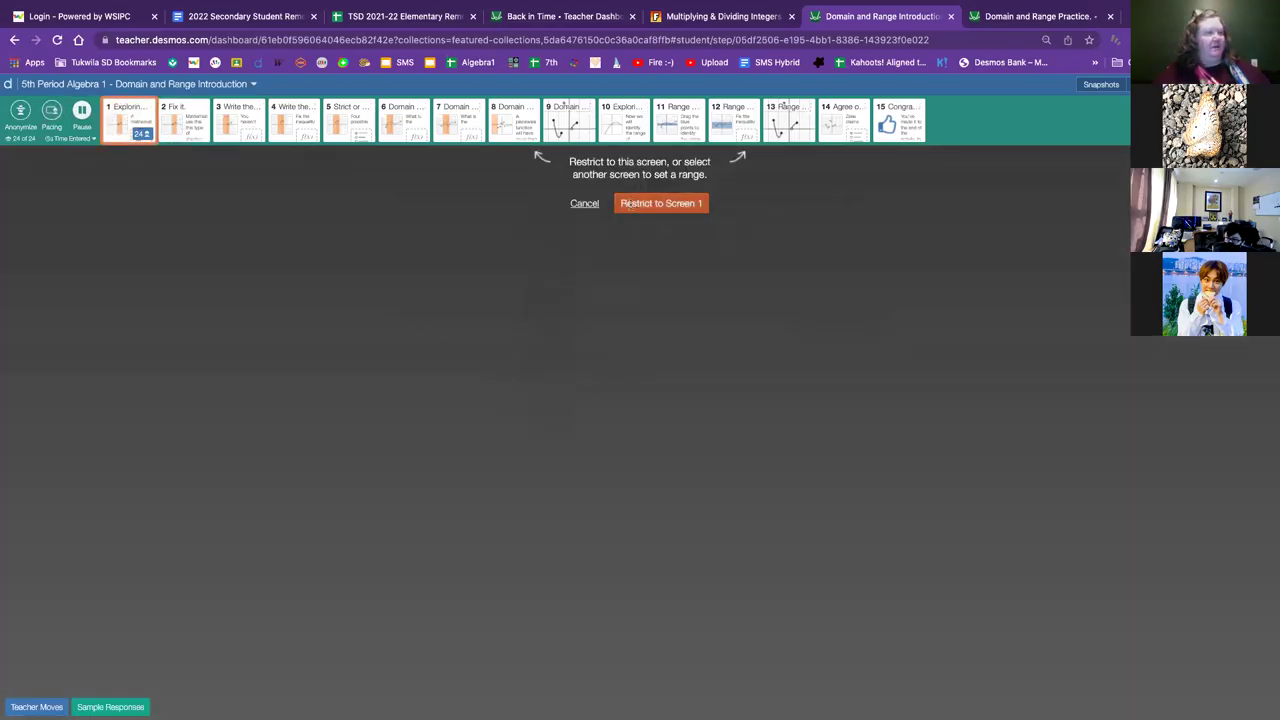
{"action": "left_click", "coordinate": [630, 206]}
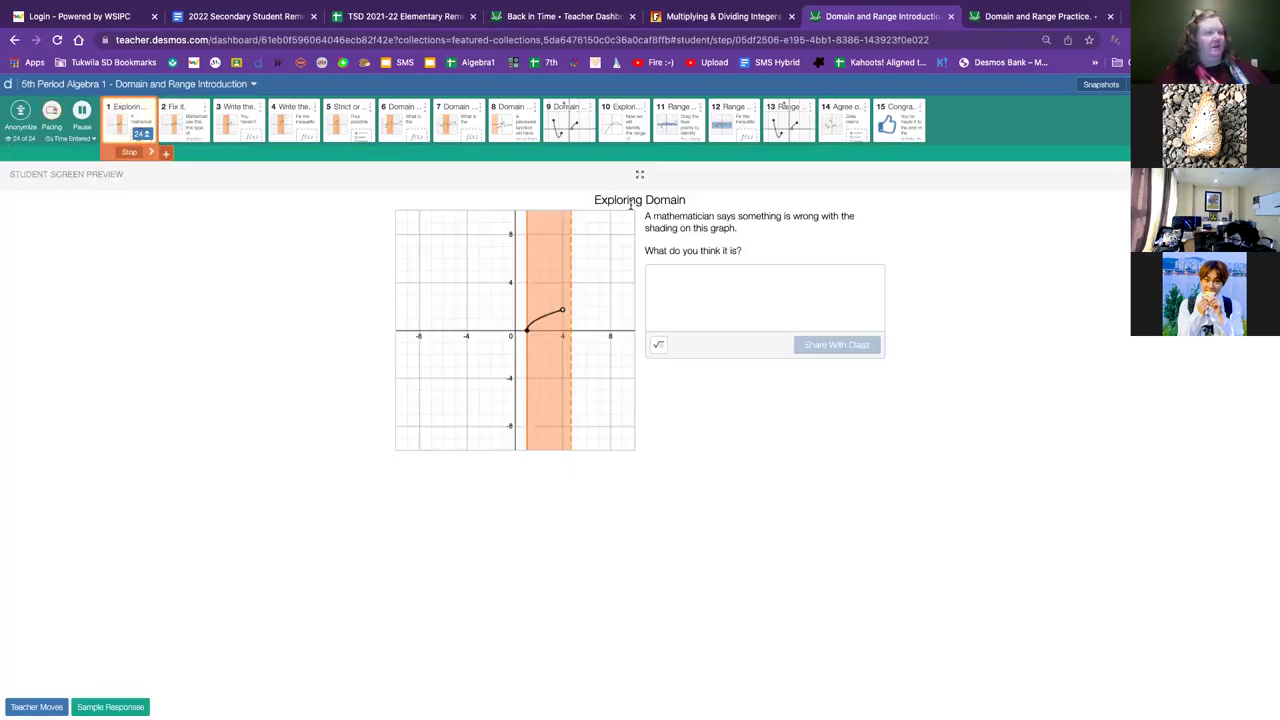
{"action": "left_click", "coordinate": [82, 112]}
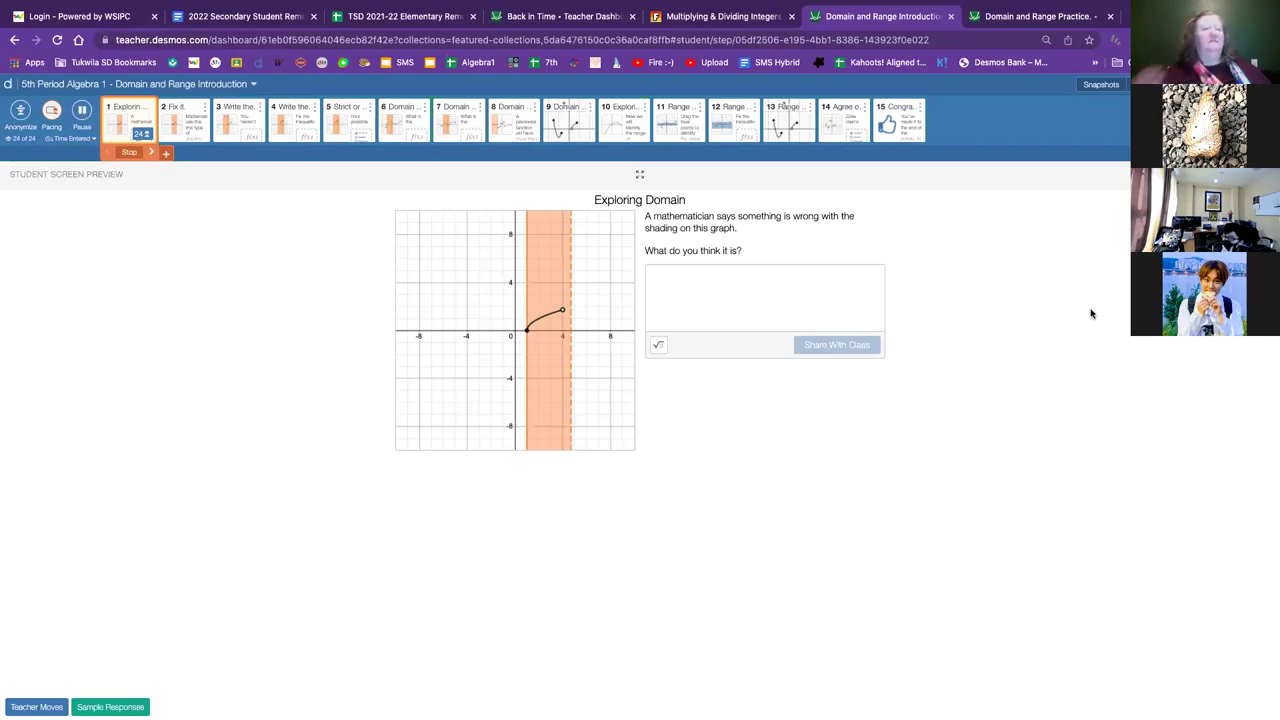
{"action": "left_click", "coordinate": [688, 288]}
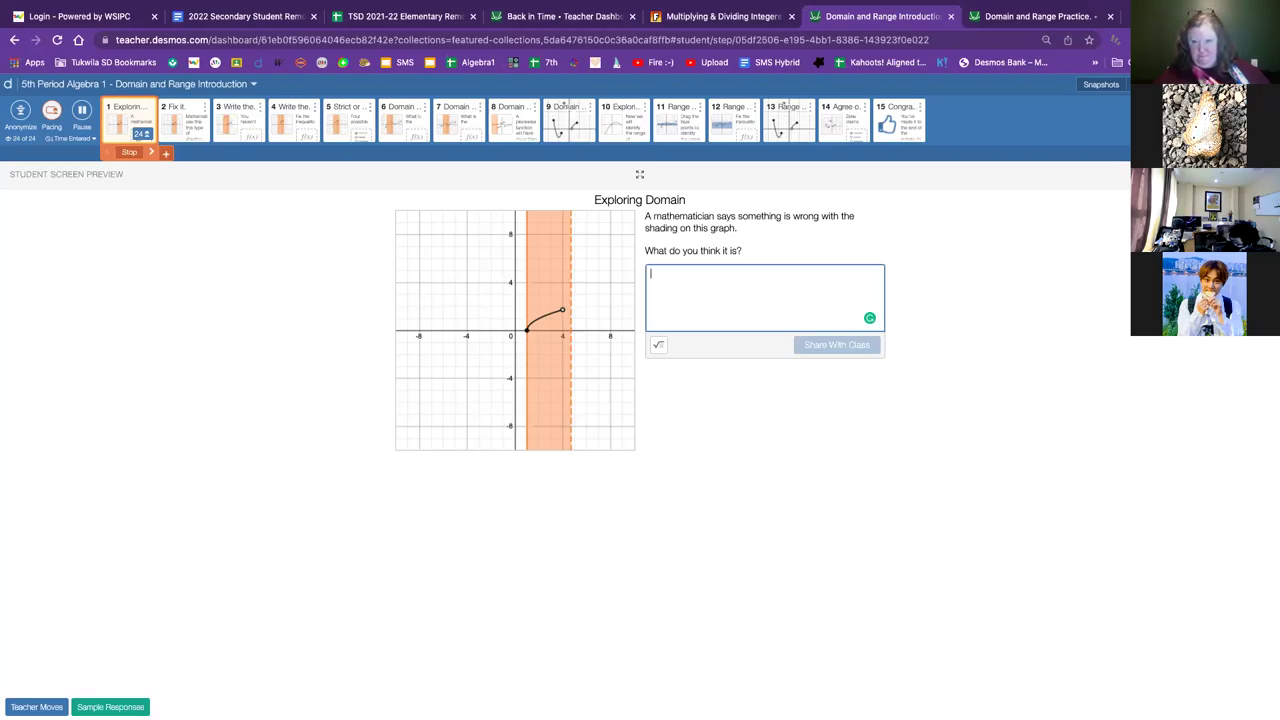
{"action": "key", "text": "Right"}
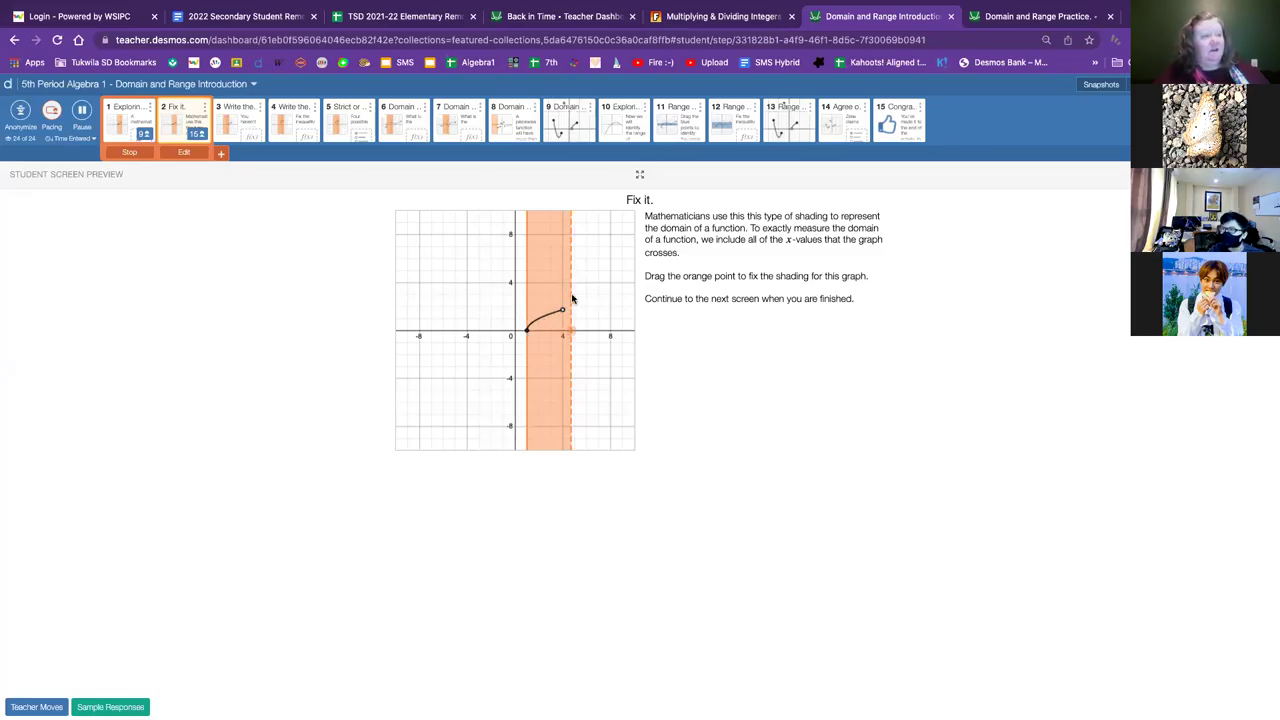
- Nudge the orange shading point left and extend class pacing to screen 3
{"action": "left_click_drag", "start_coordinate": [570, 330], "coordinate": [563, 331]}
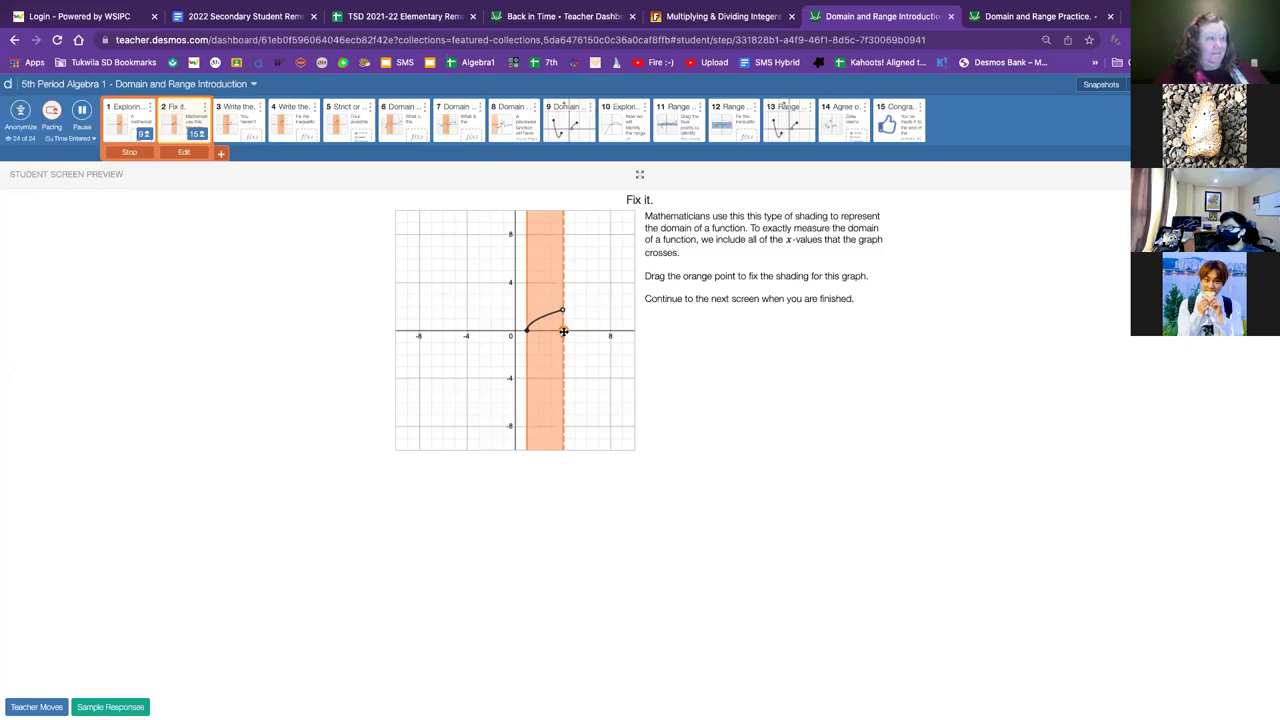
{"action": "left_click", "coordinate": [222, 155]}
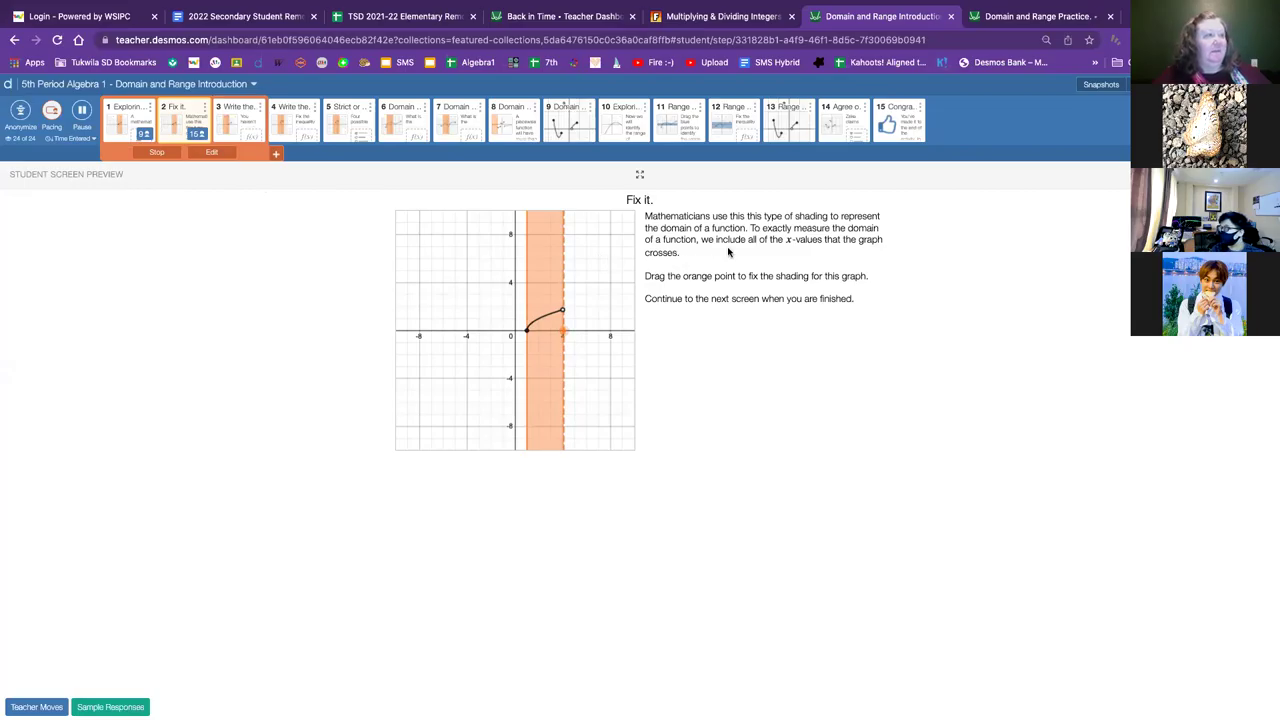
{"action": "mouse_move", "coordinate": [772, 8]}
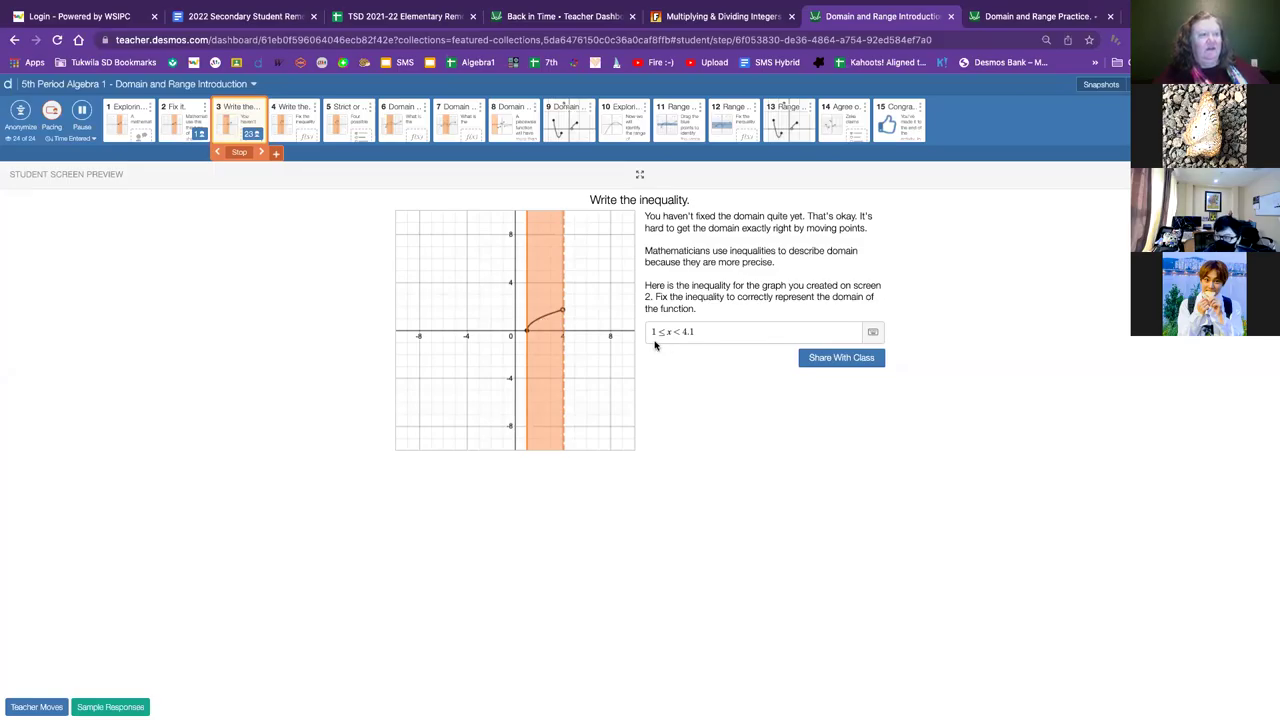
- Change the upper bound 4.1 to 4 so it reads 1 ≤ x < 4, then extend pacing to screen 4
{"action": "left_click", "coordinate": [703, 336]}
{"action": "left_click_drag", "start_coordinate": [703, 336], "coordinate": [654, 342]}
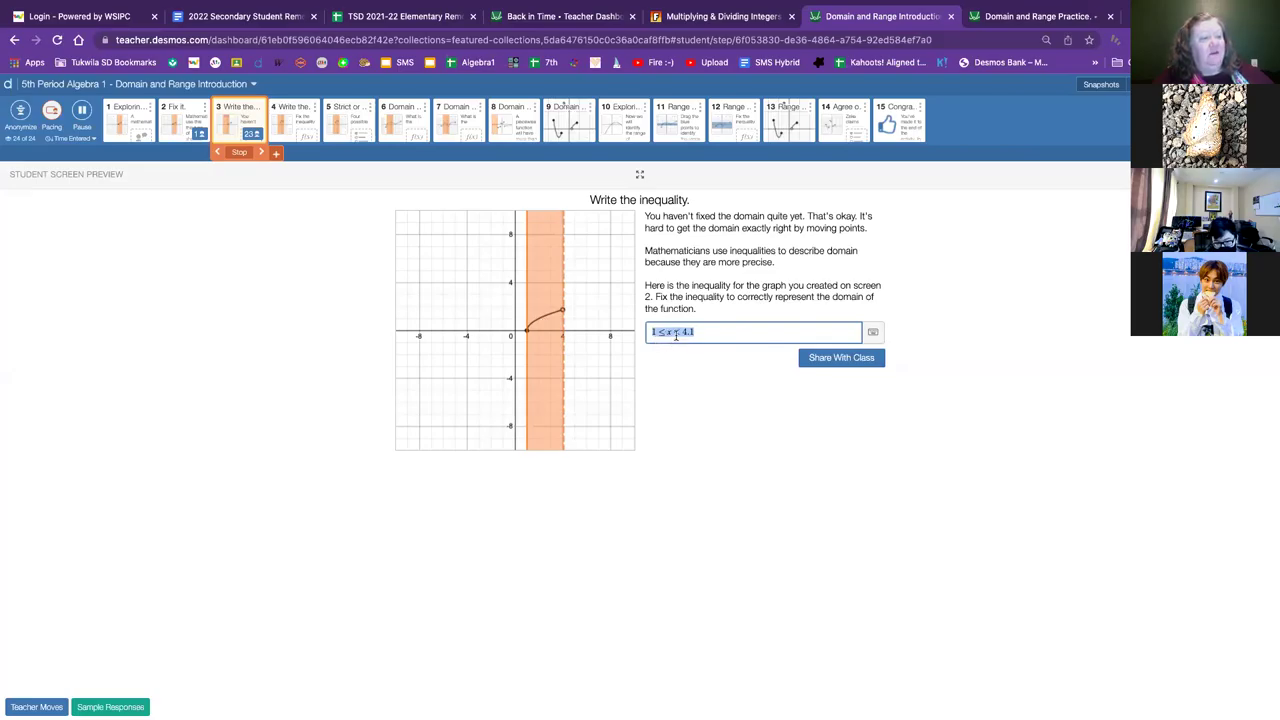
{"action": "left_click", "coordinate": [726, 331]}
{"action": "key", "text": "shift+Left"}
{"action": "key", "text": "shift+Left"}
{"action": "key", "text": "shift+Left"}
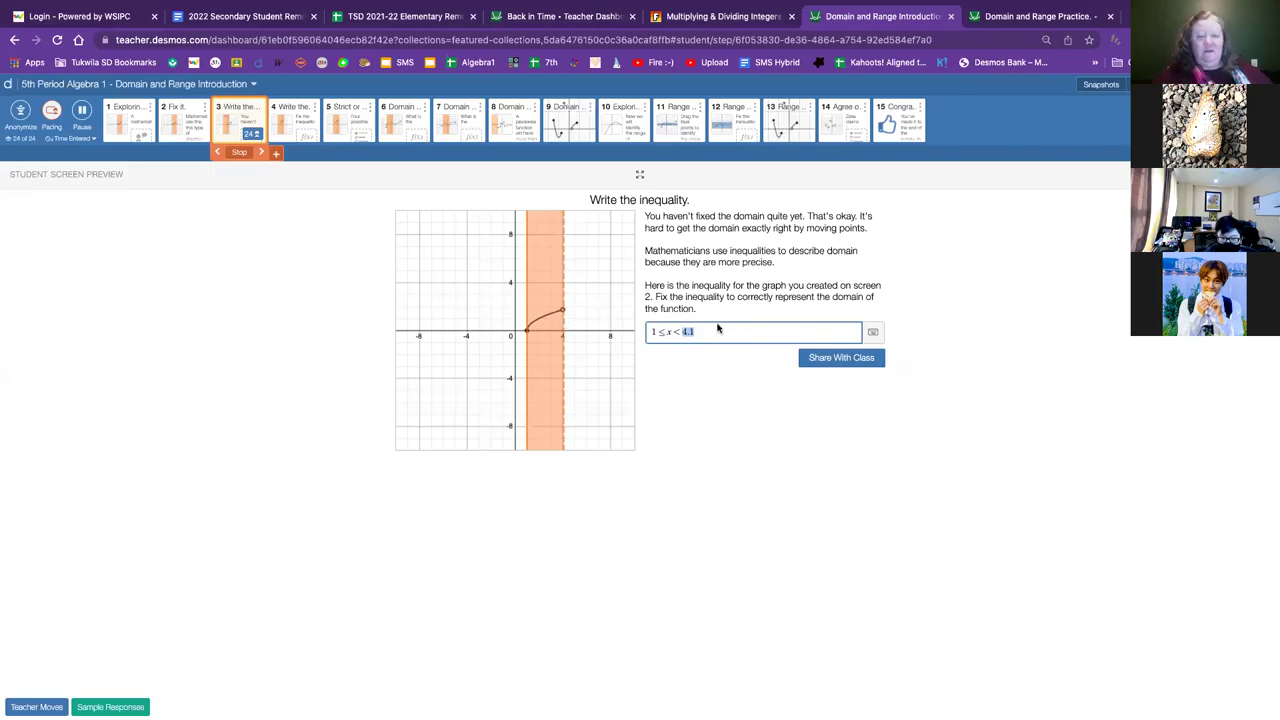
{"action": "type", "text": "4"}
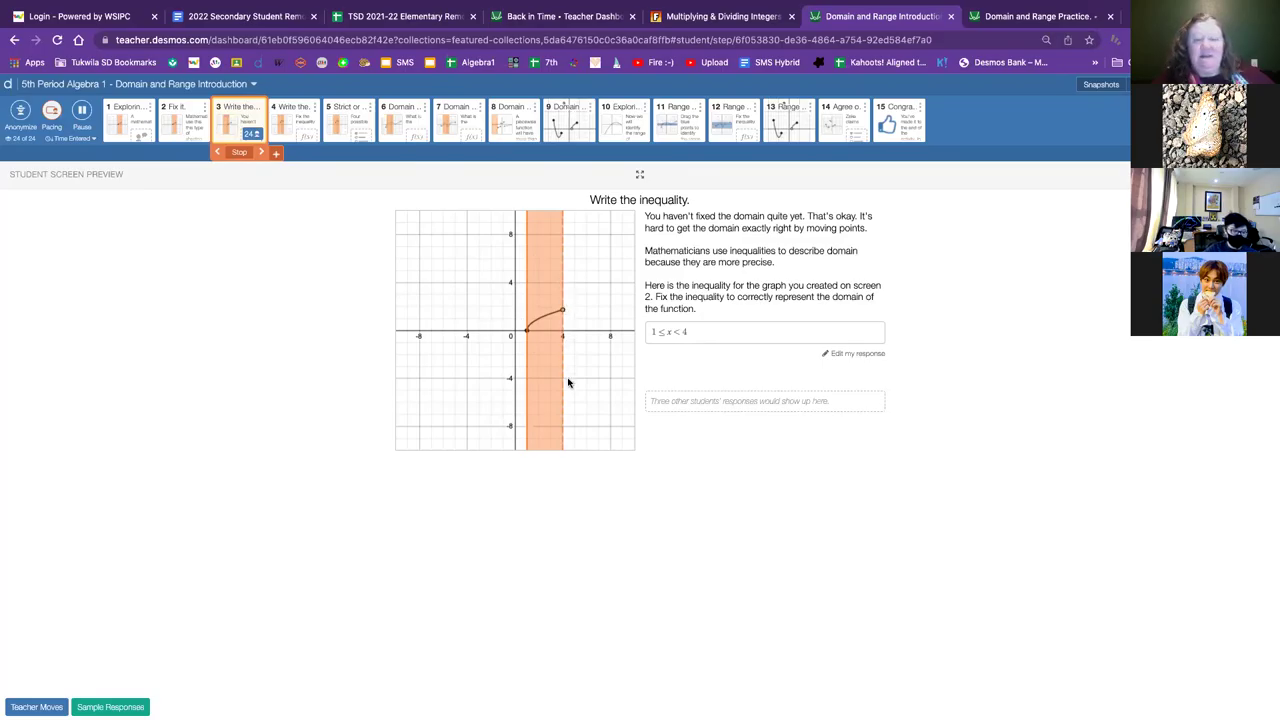
{"action": "left_click", "coordinate": [279, 154]}
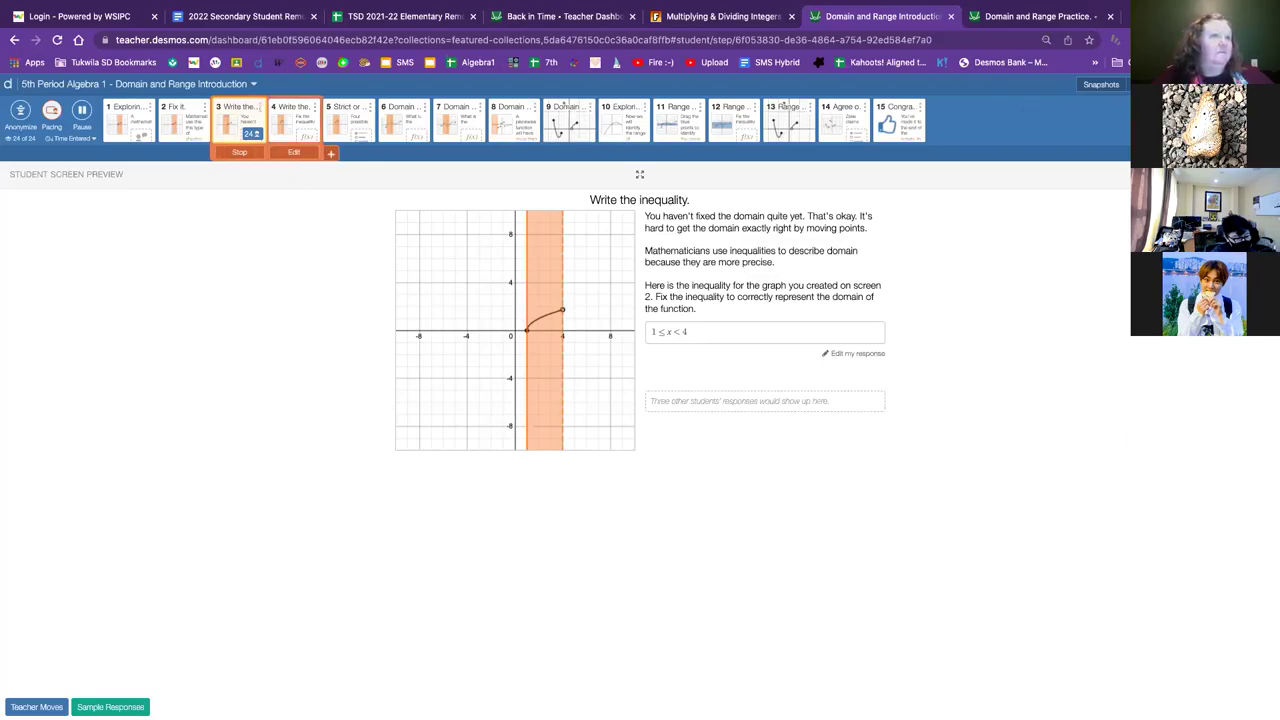
- Preview screen 4 with its −9 < x < −5 answer, then return to the class summary grid
{"action": "left_click", "coordinate": [289, 121]}
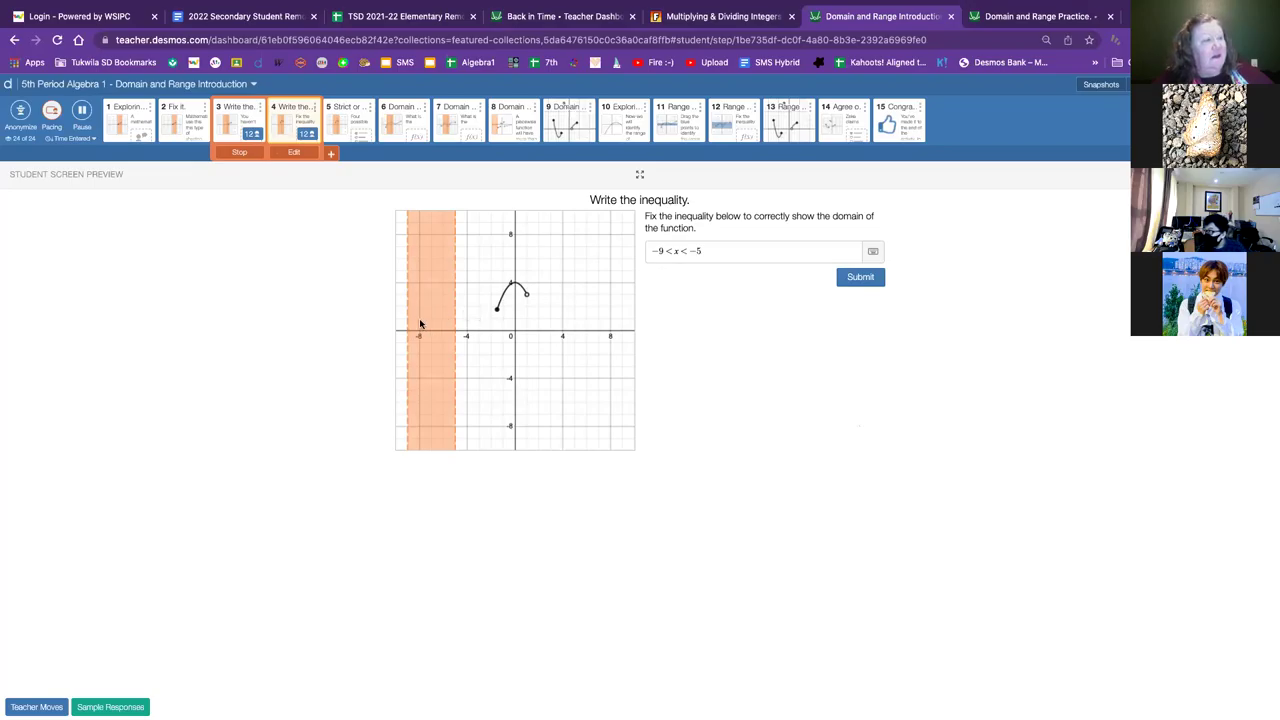
{"action": "left_click", "coordinate": [655, 251]}
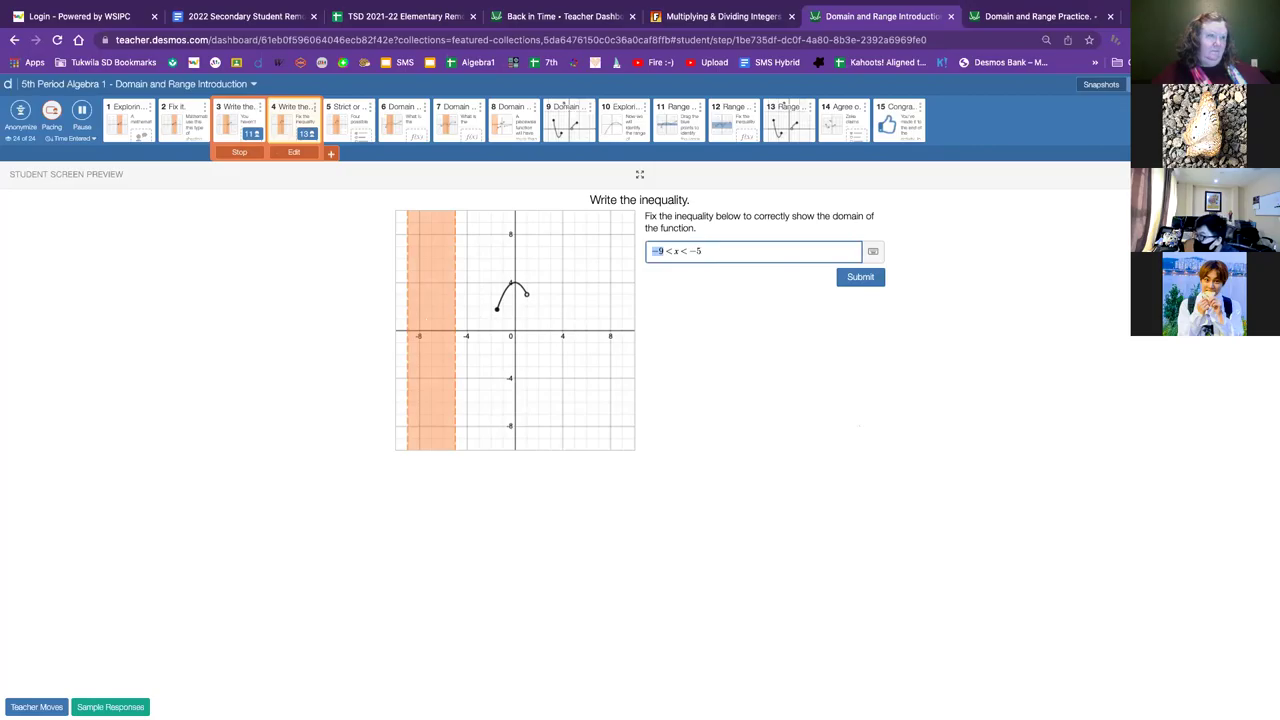
{"action": "key", "text": "super+bracketleft"}
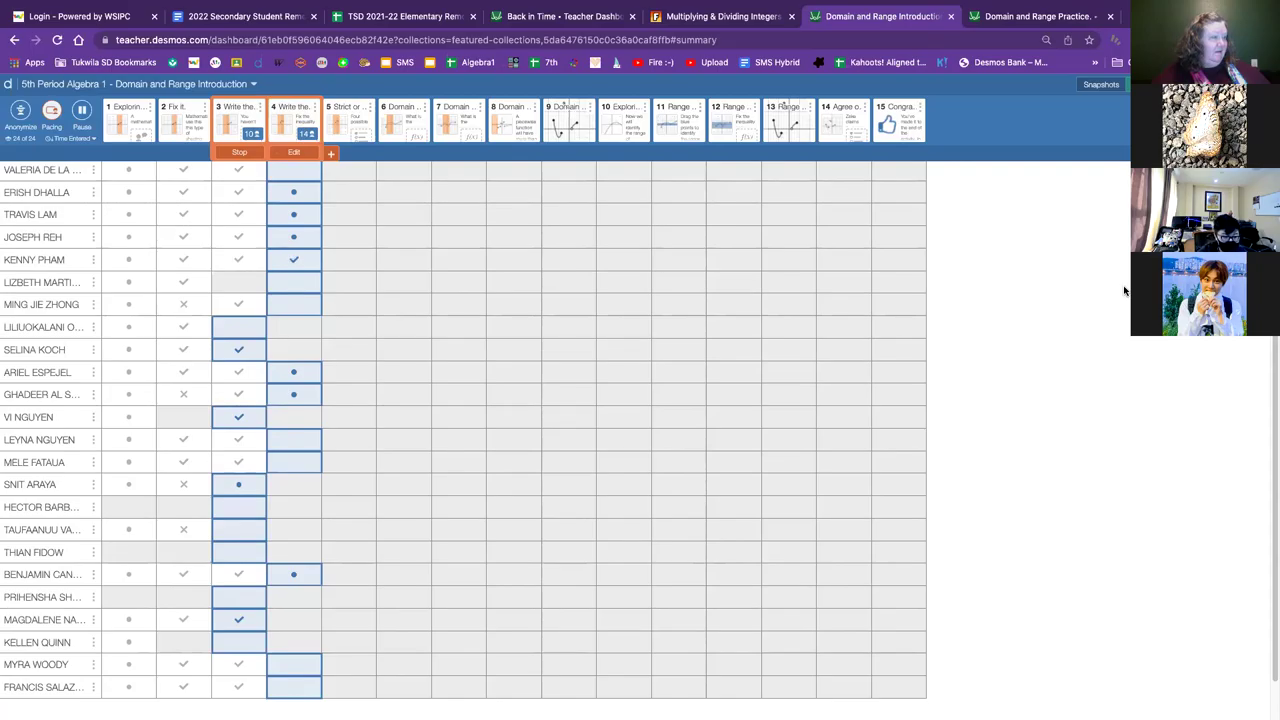
- Scroll the summary grid and reopen the screen 4 student preview
{"action": "scroll", "coordinate": [1124, 291], "scroll_direction": "down", "scroll_amount": 1}
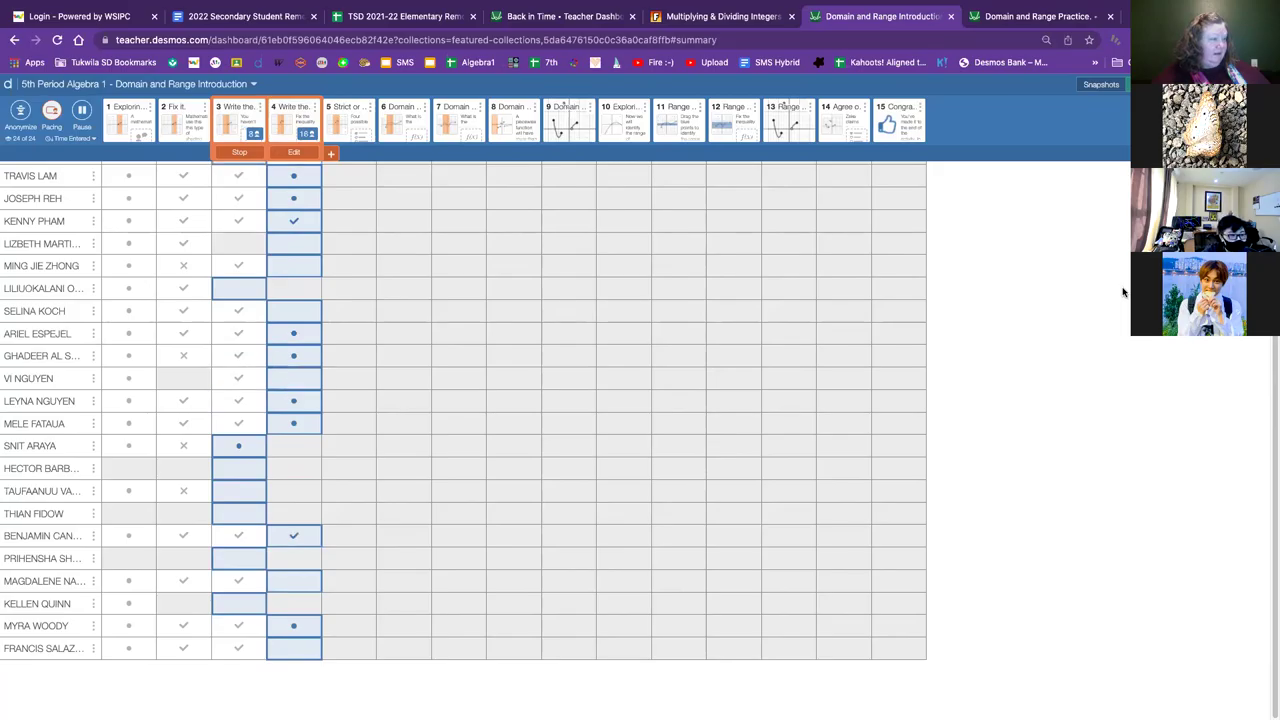
{"action": "left_click", "coordinate": [282, 117]}
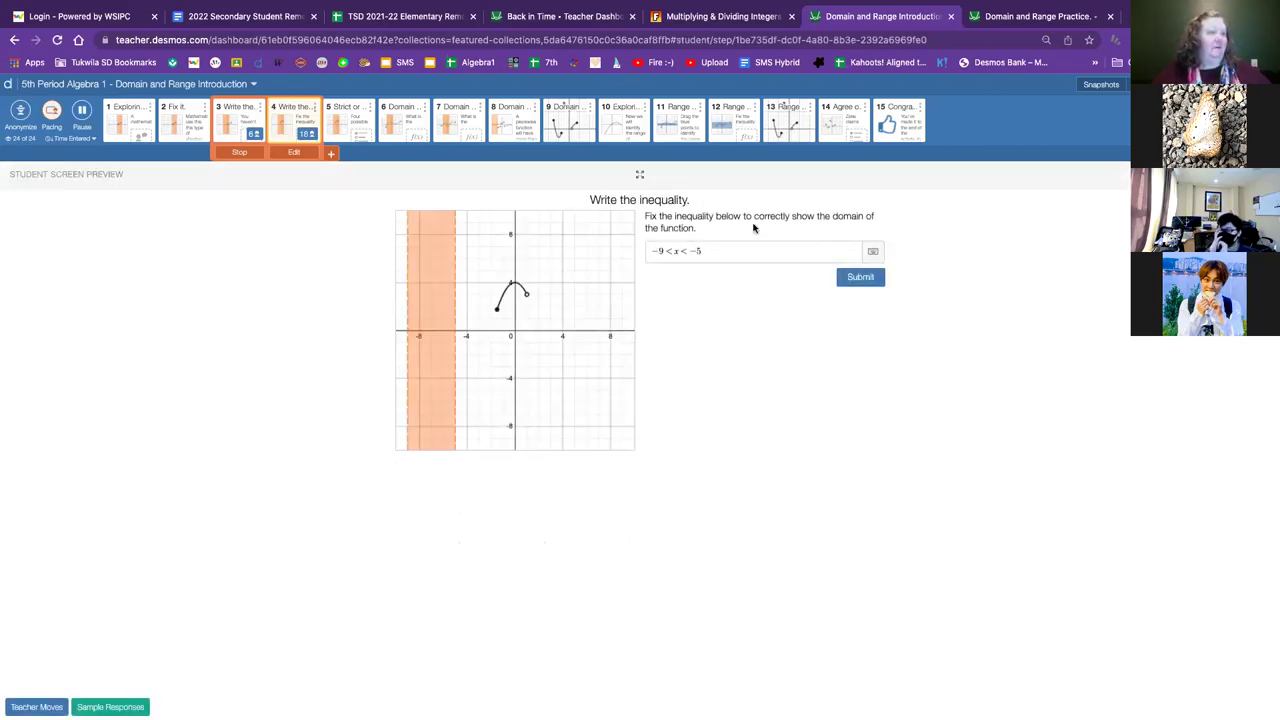
- Change screen 4's inequality bounds from −9 and −5 to −1.5 and 1
{"action": "left_click", "coordinate": [662, 251]}
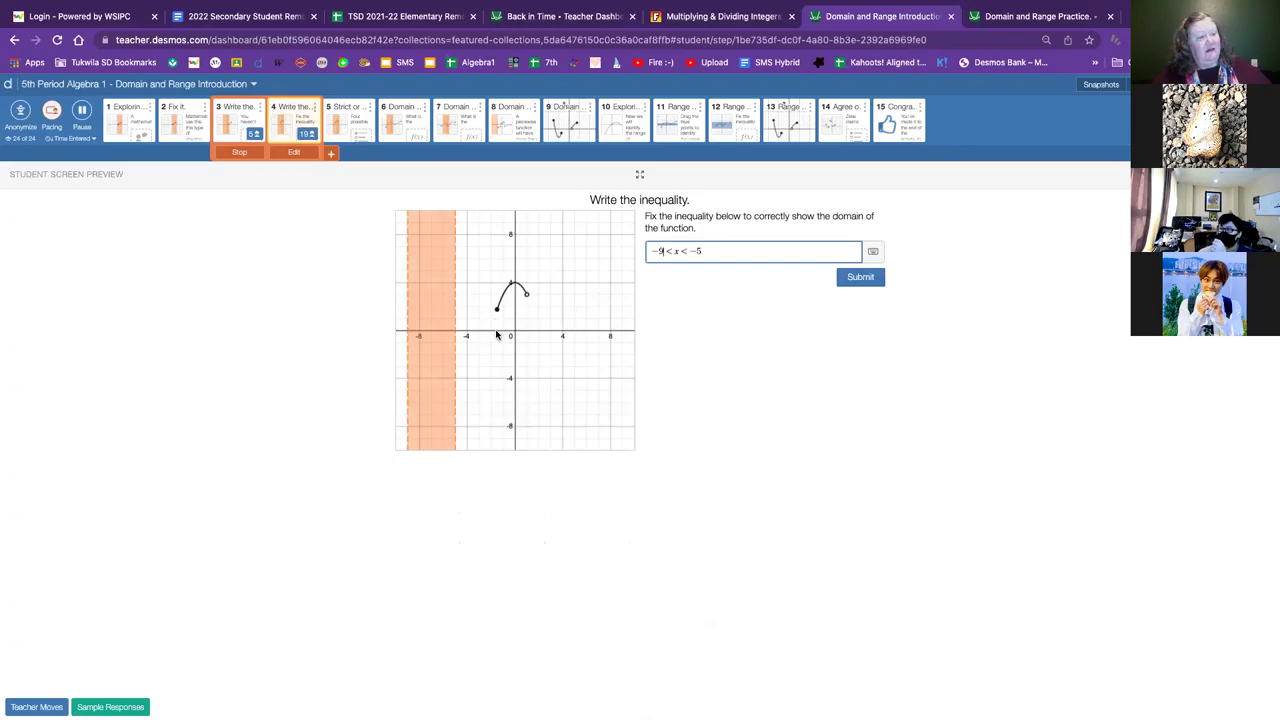
{"action": "left_click", "coordinate": [660, 251]}
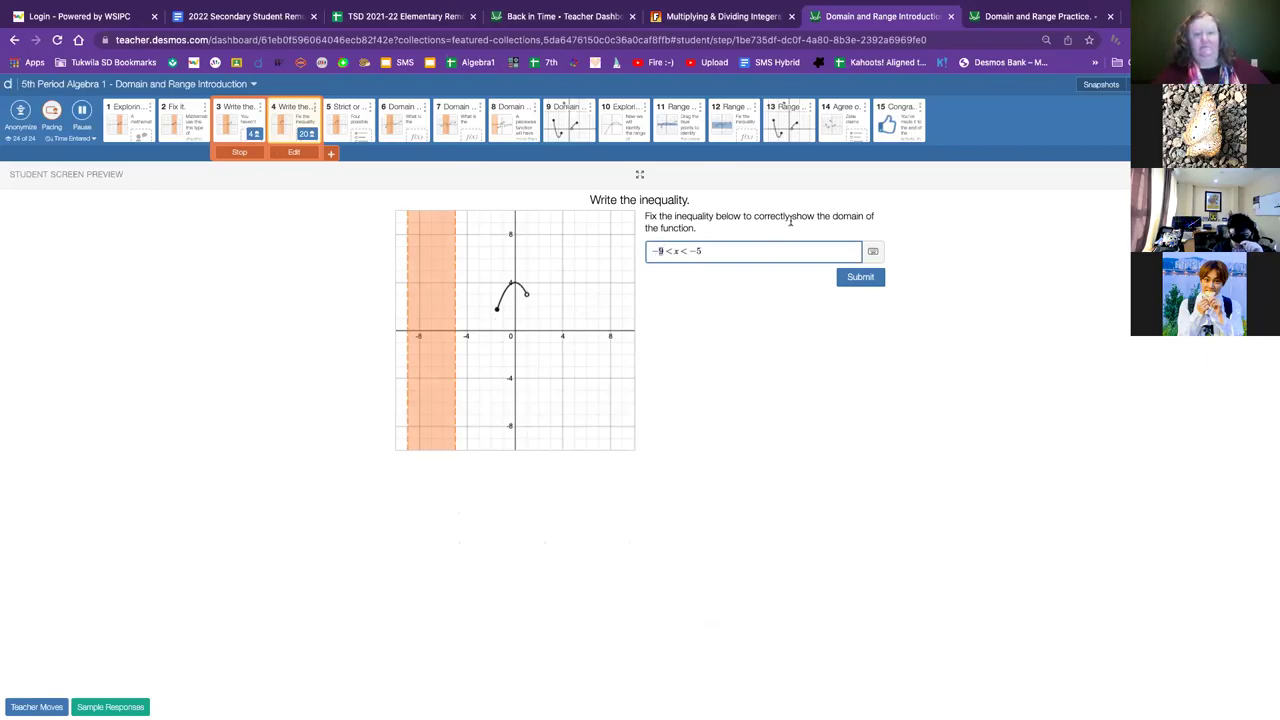
{"action": "key", "text": "BackSpace"}
{"action": "type", "text": "1.5"}
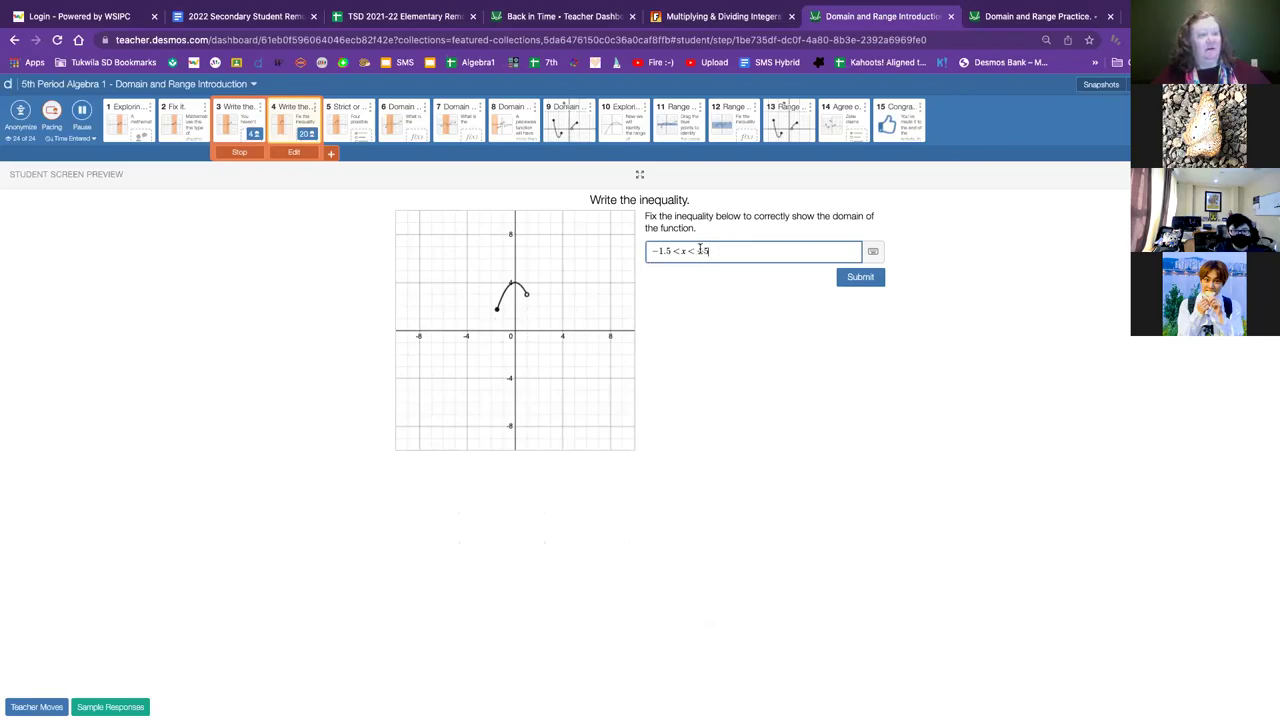
{"action": "left_click_drag", "start_coordinate": [696, 250], "coordinate": [709, 250]}
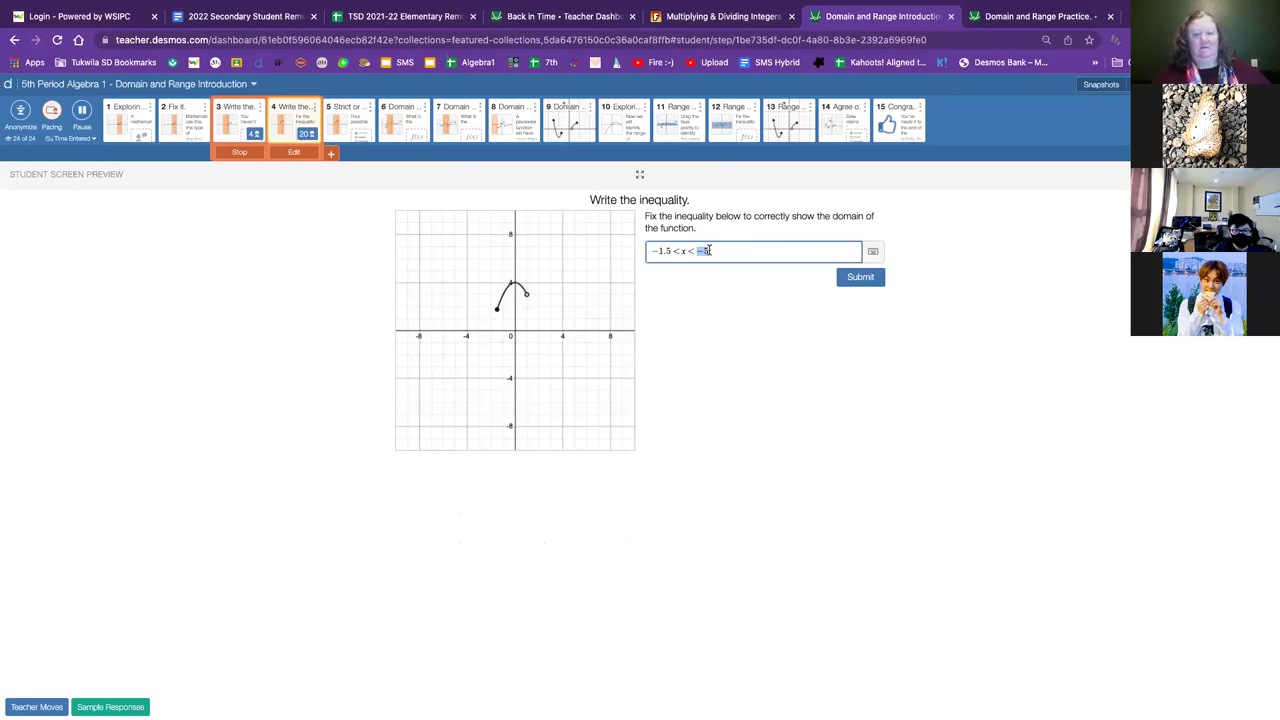
{"action": "type", "text": "1"}
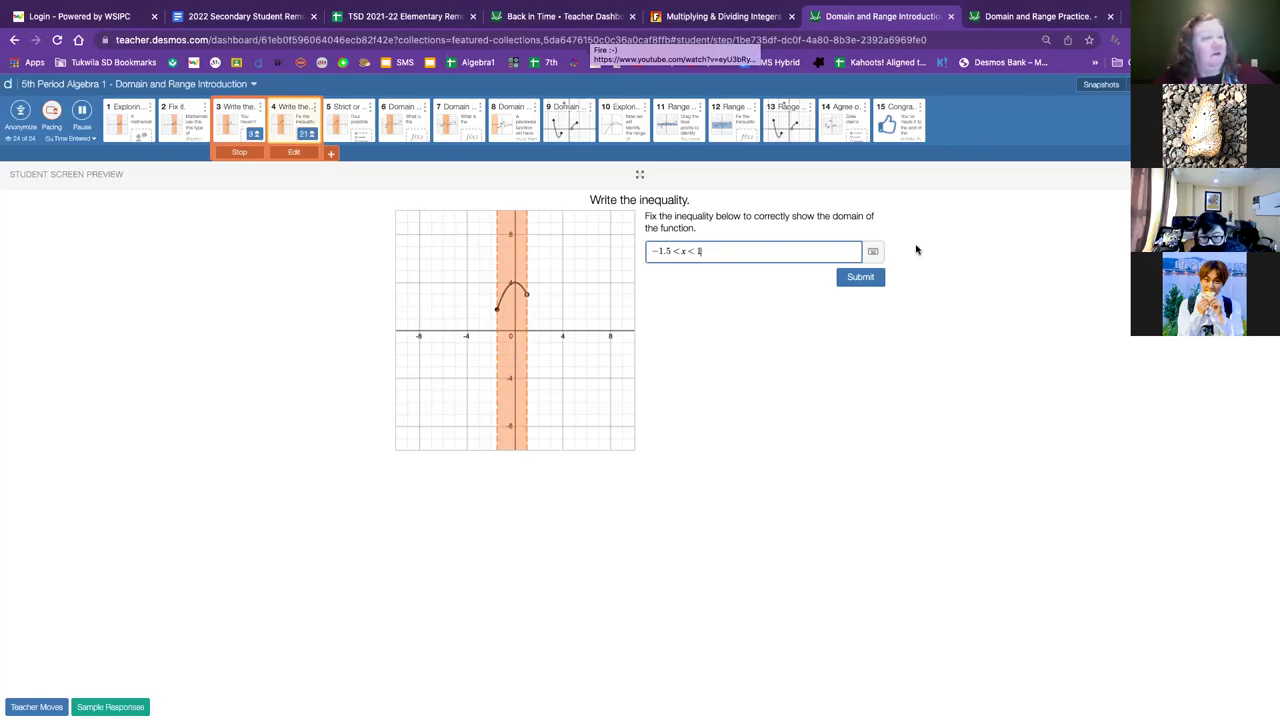
- Make the left endpoint inclusive with the keypad's ≤ sign, giving −1.5 ≤ x < 1
{"action": "double_click", "coordinate": [677, 250]}
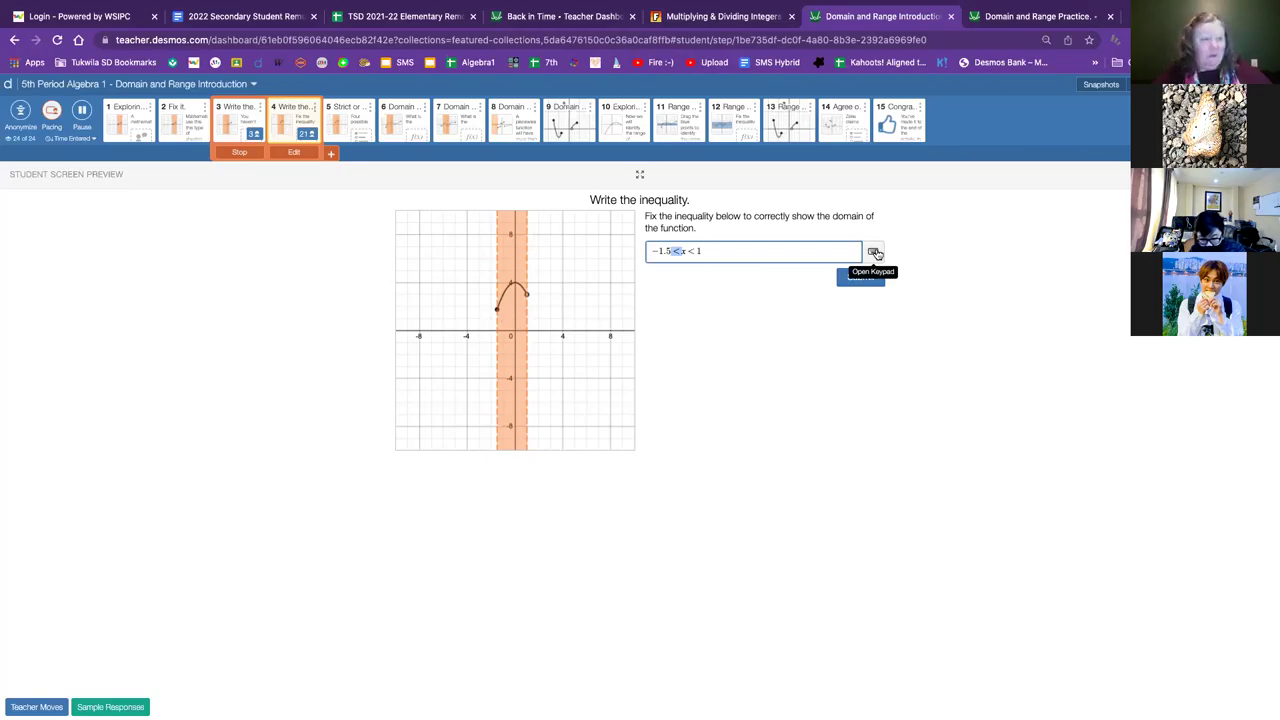
{"action": "key", "text": "Right"}
{"action": "type", "text": "="}
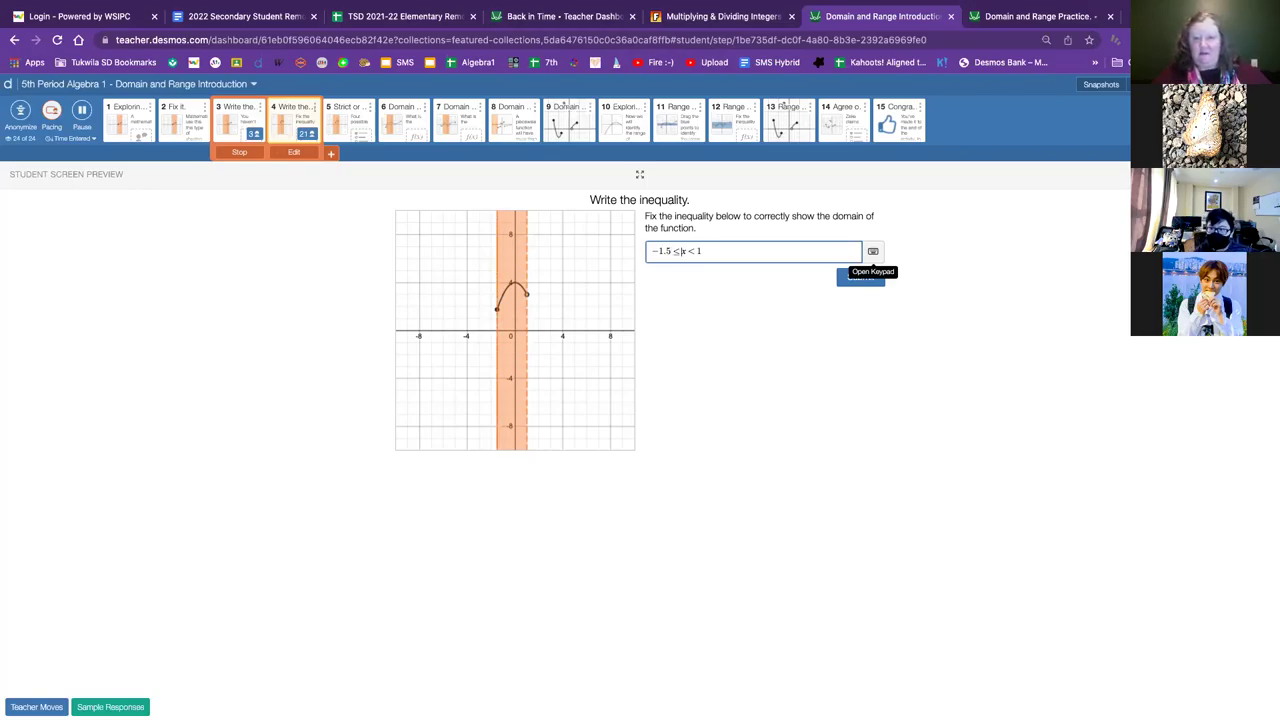
{"action": "key", "text": "BackSpace"}
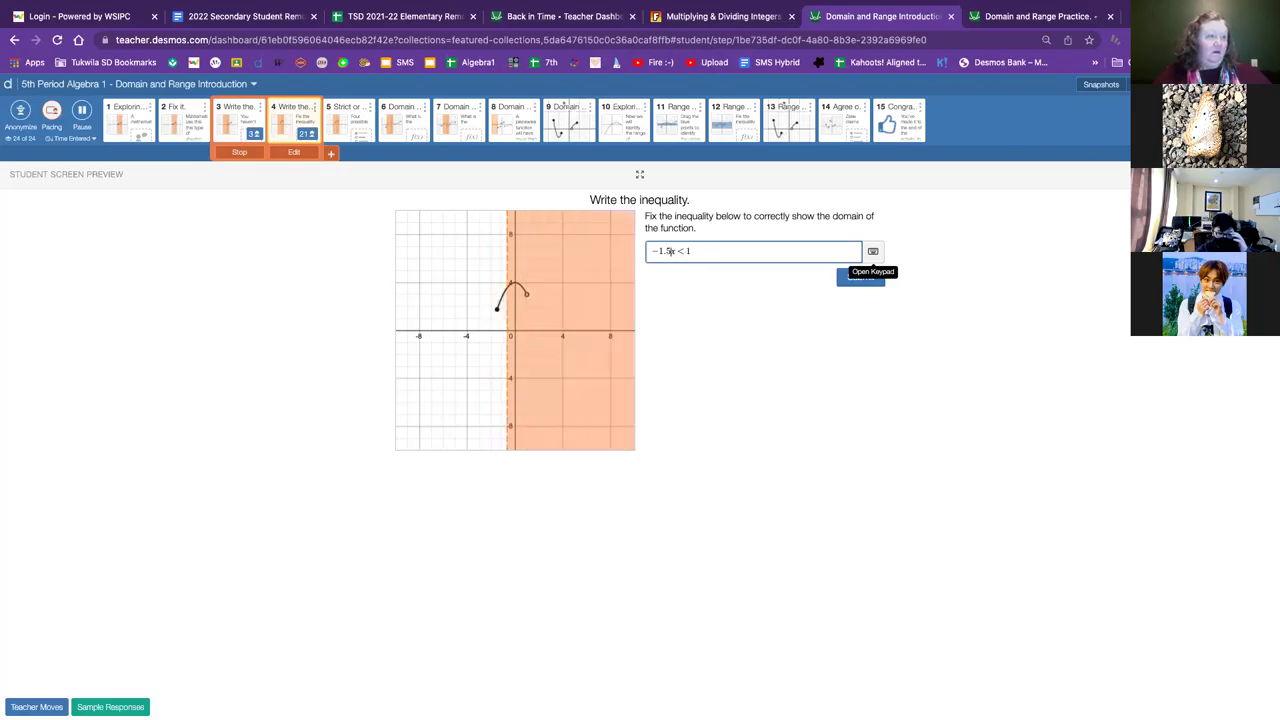
{"action": "left_click", "coordinate": [873, 253]}
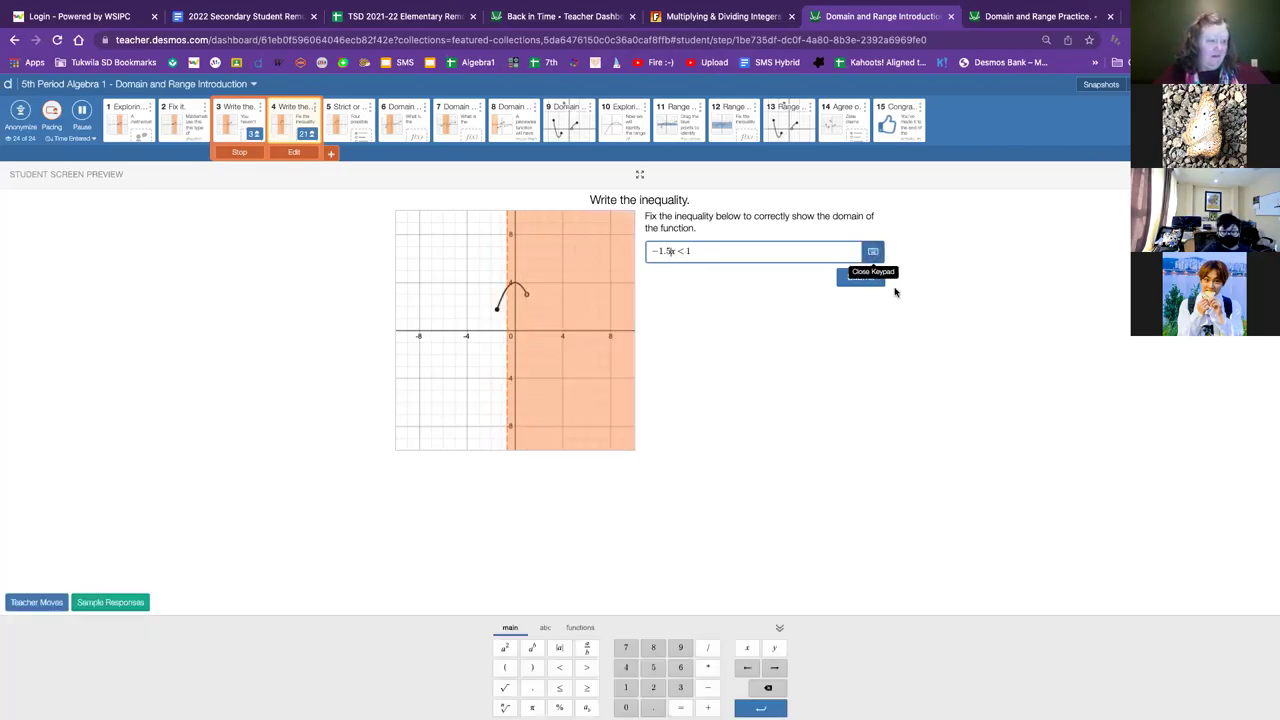
{"action": "left_click", "coordinate": [559, 687]}
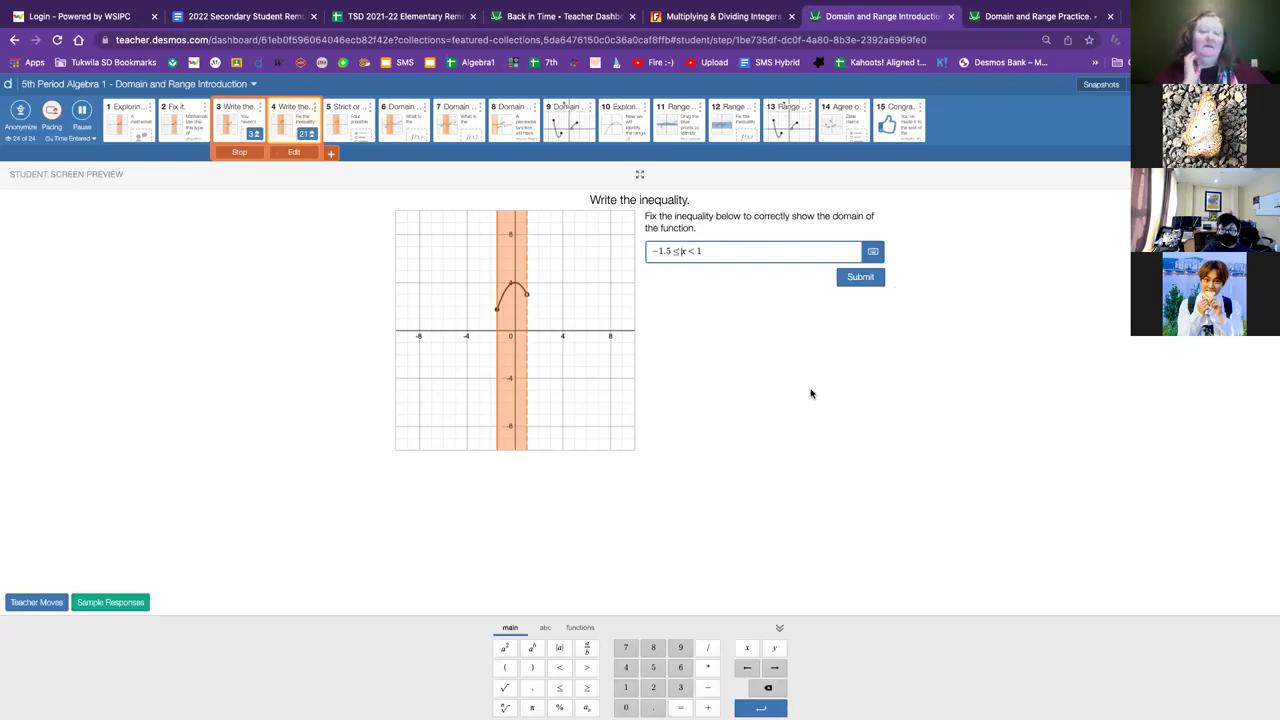
- Extend class pacing through screen 6 and preview Domain Challenge #1
{"action": "left_click", "coordinate": [331, 153]}
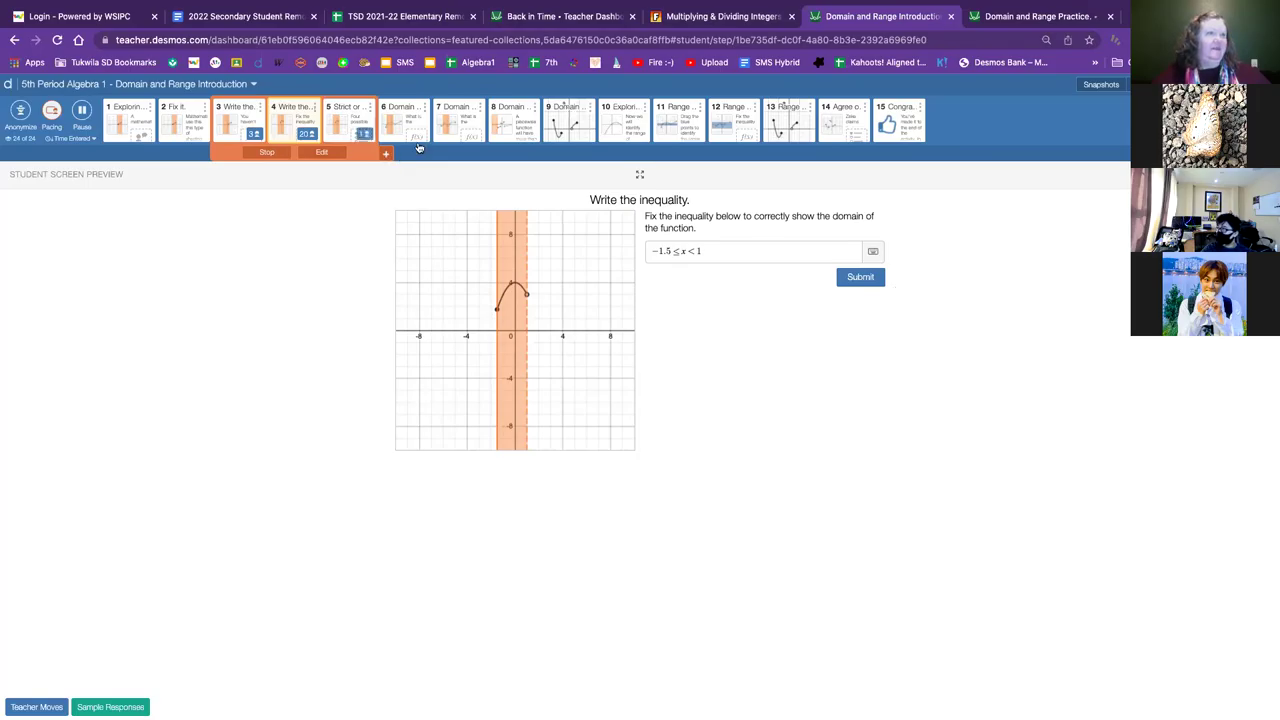
{"action": "left_click", "coordinate": [333, 113]}
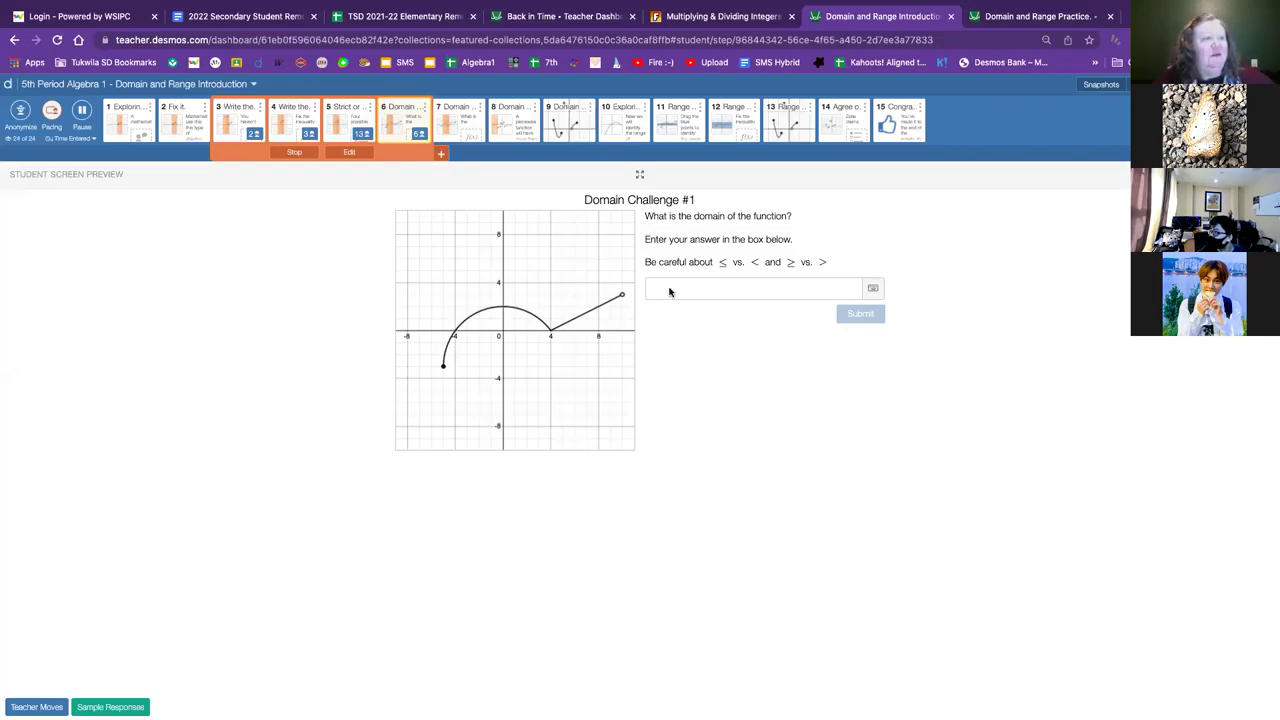
{"action": "left_click", "coordinate": [669, 289]}
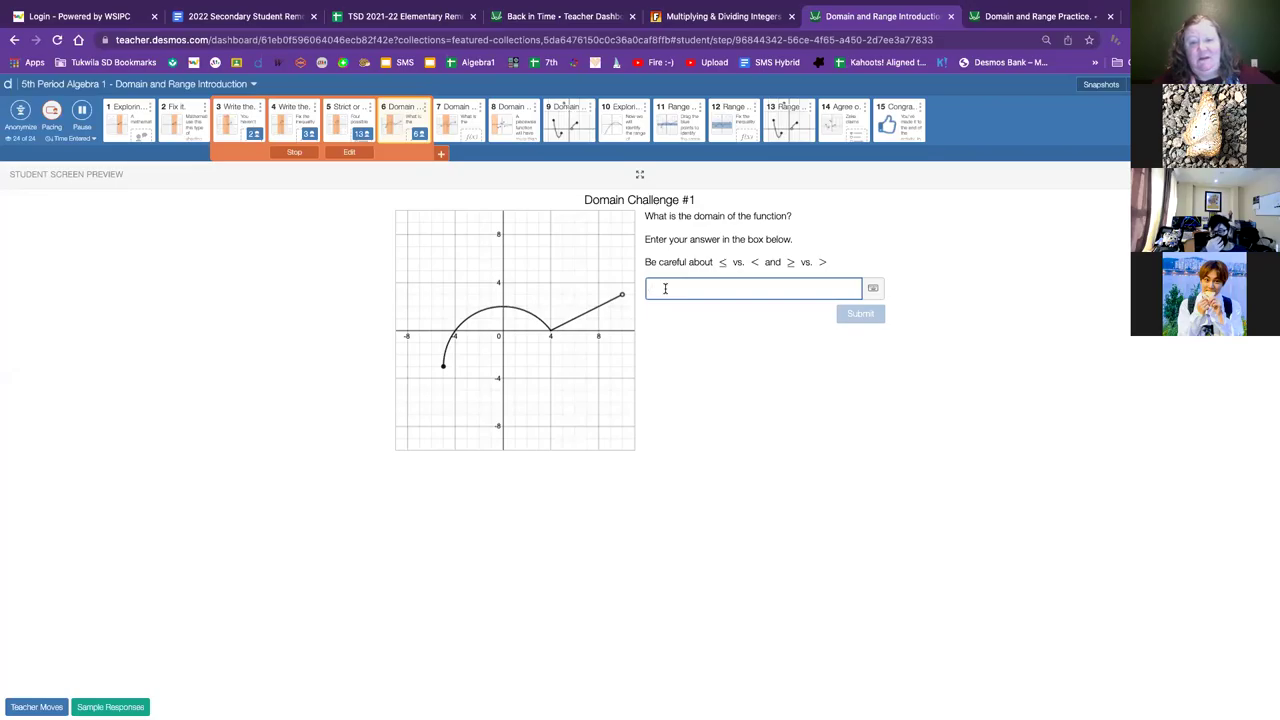
{"action": "left_click", "coordinate": [347, 114]}
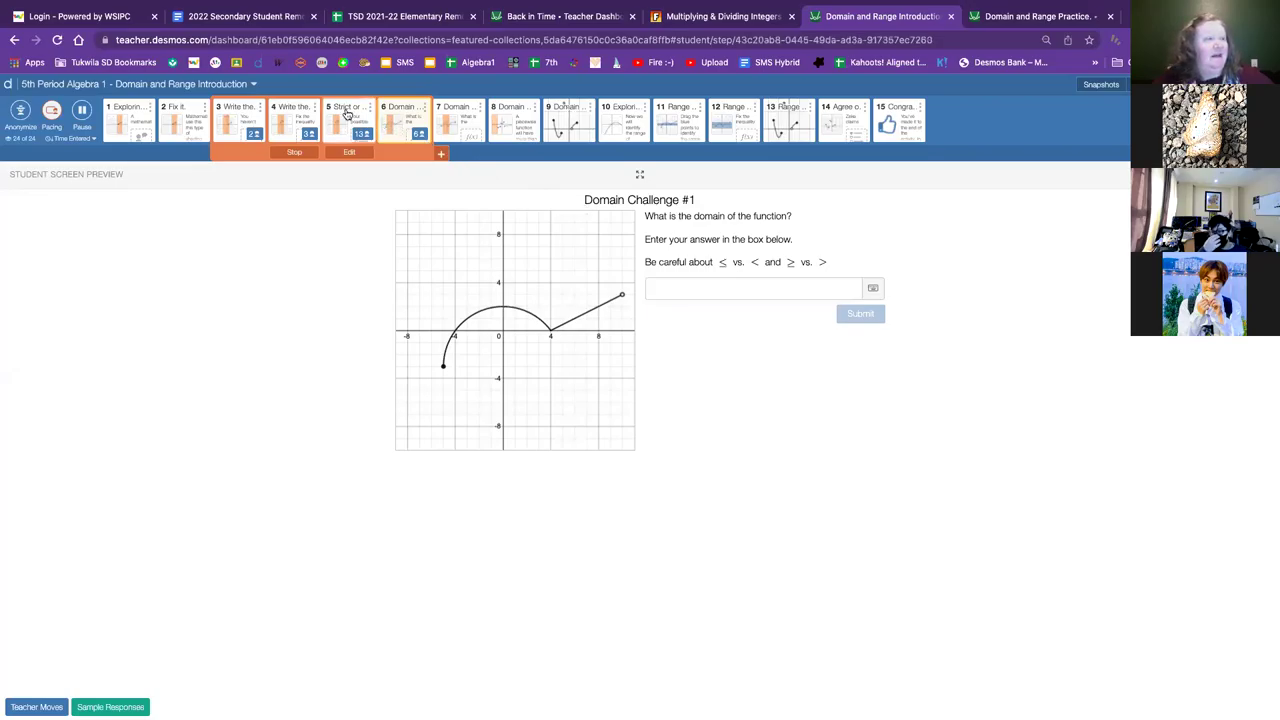
{"action": "left_click", "coordinate": [281, 114]}
{"action": "left_click_drag", "start_coordinate": [710, 251], "coordinate": [648, 252]}
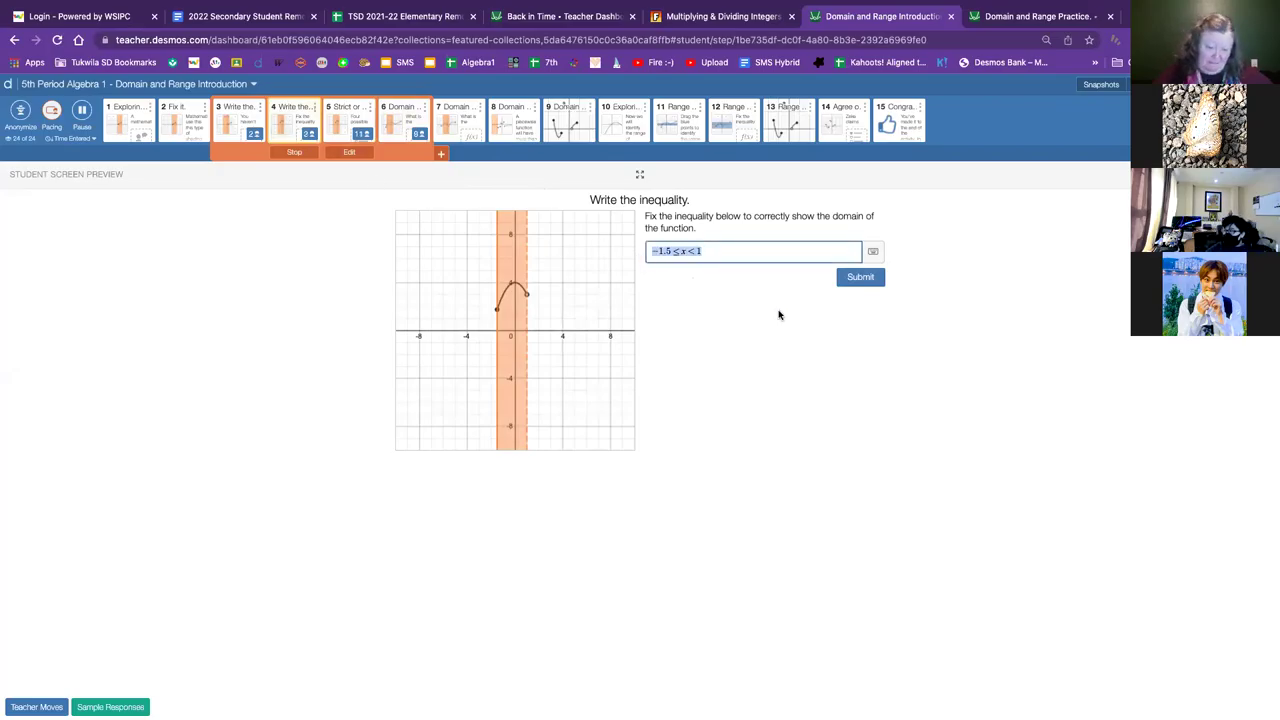
{"action": "left_click", "coordinate": [401, 122]}
- Paste the inequality, edit it to −5 ≤ x < 10, then exit the student preview
{"action": "left_click", "coordinate": [701, 289]}
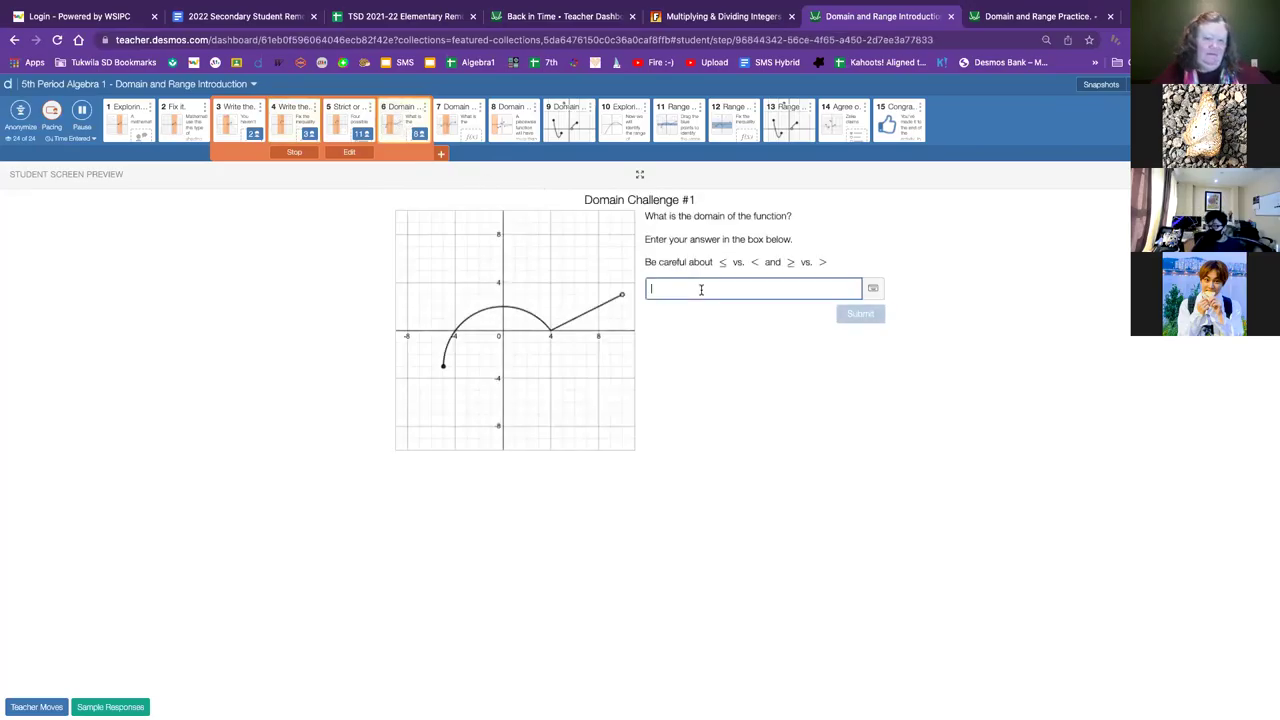
{"action": "type", "text": "-1.5≤x<1"}
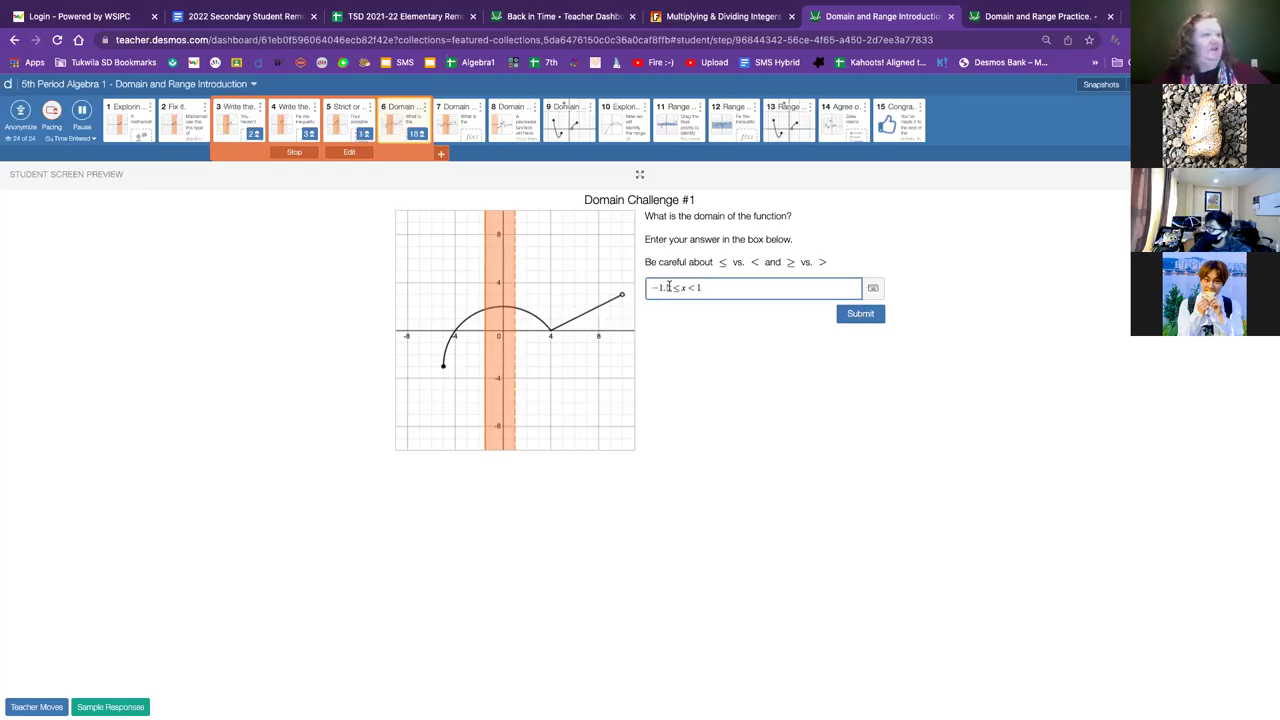
{"action": "left_click_drag", "start_coordinate": [669, 287], "coordinate": [649, 290]}
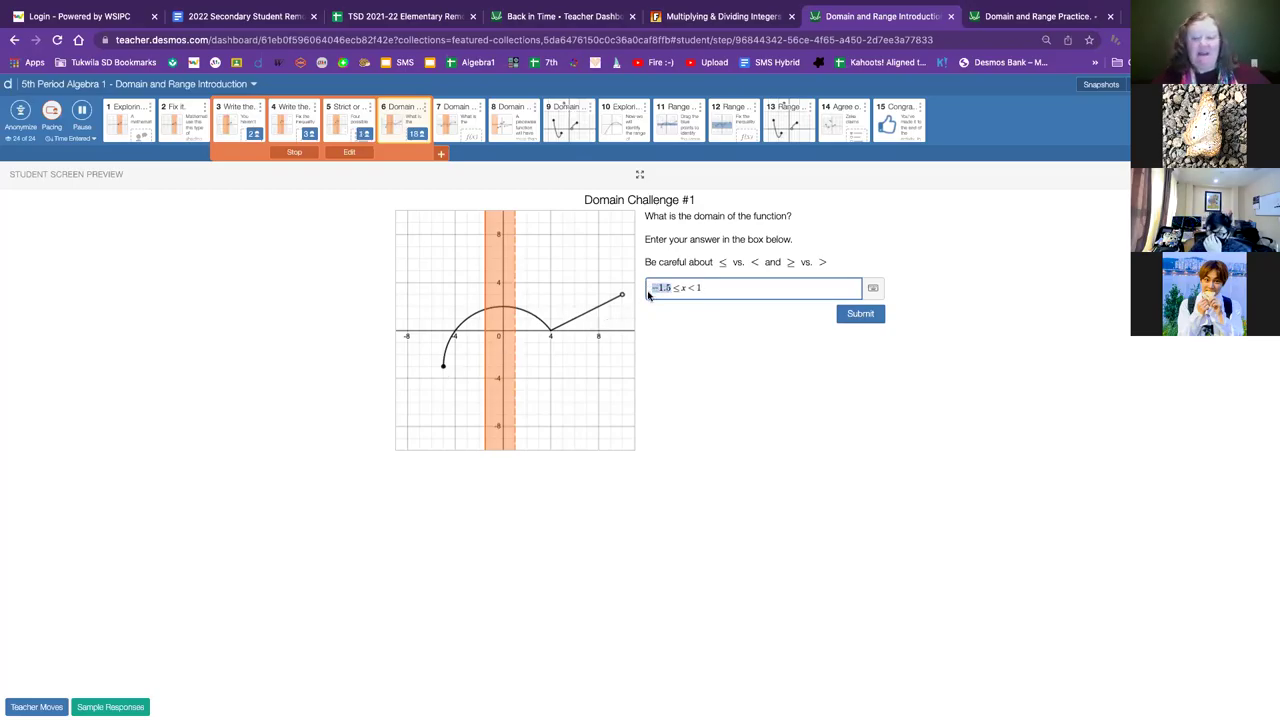
{"action": "type", "text": "-"}
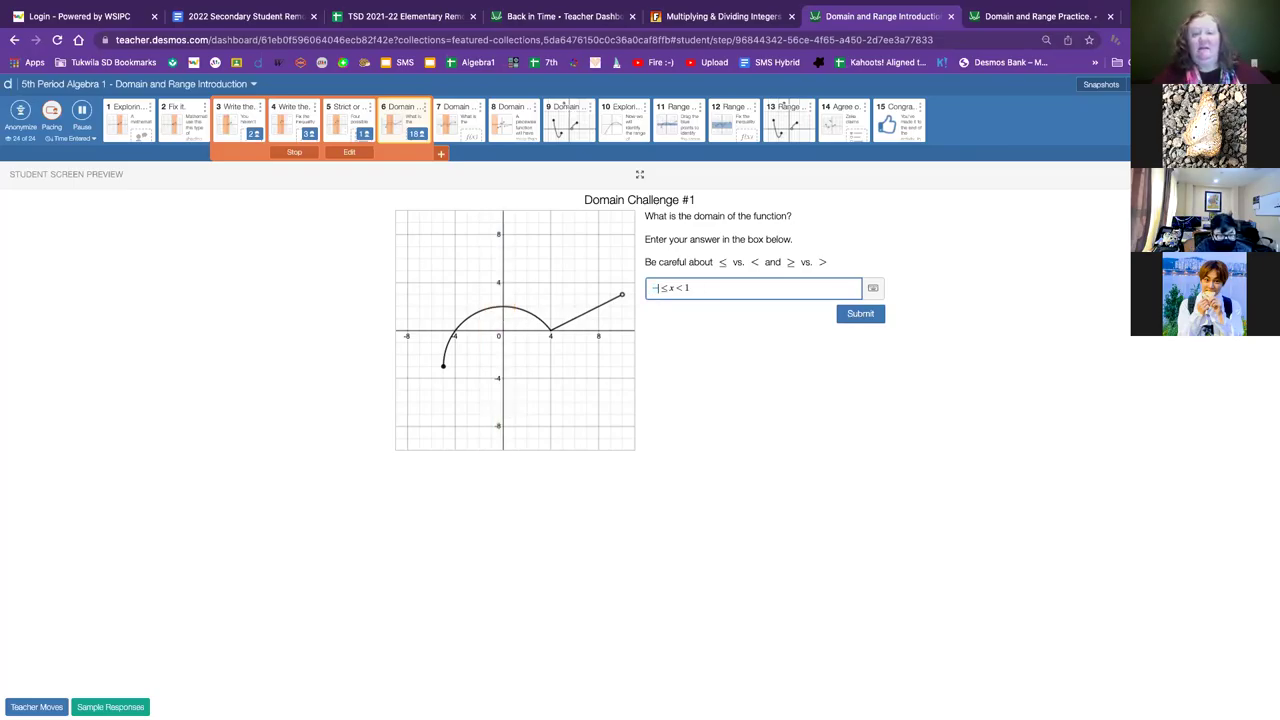
{"action": "type", "text": "5"}
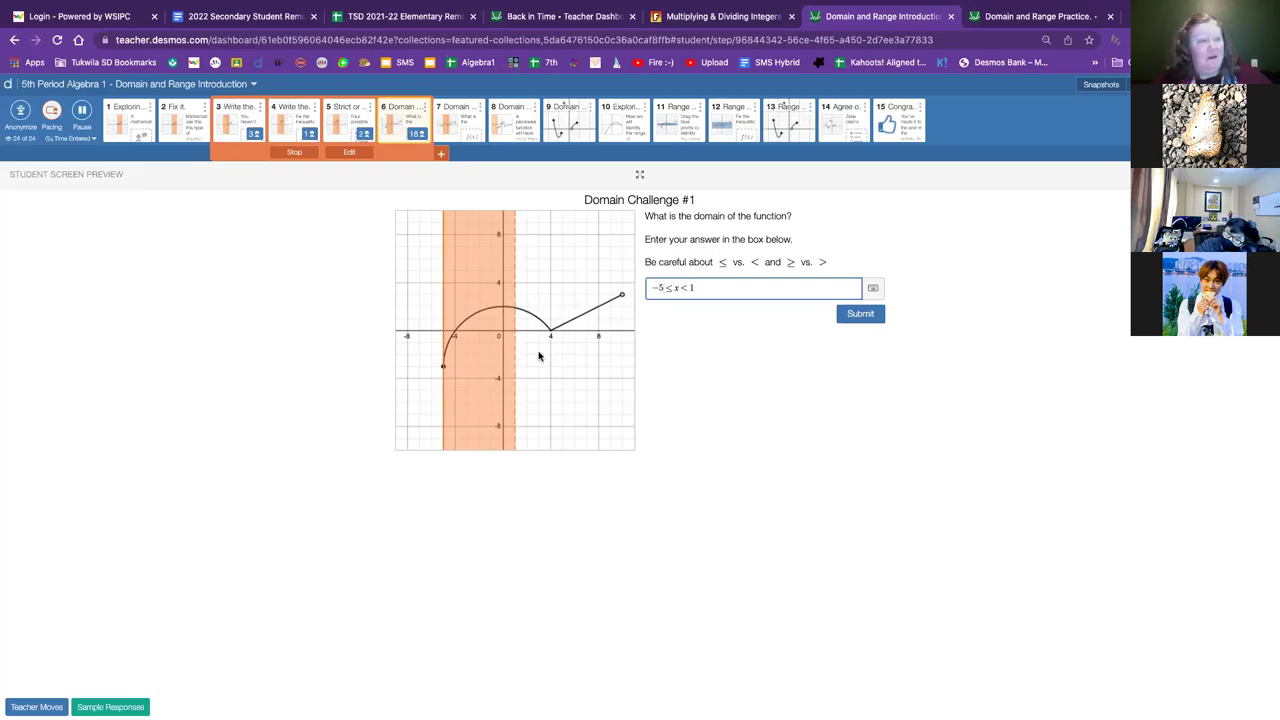
{"action": "left_click_drag", "start_coordinate": [670, 288], "coordinate": [657, 288]}
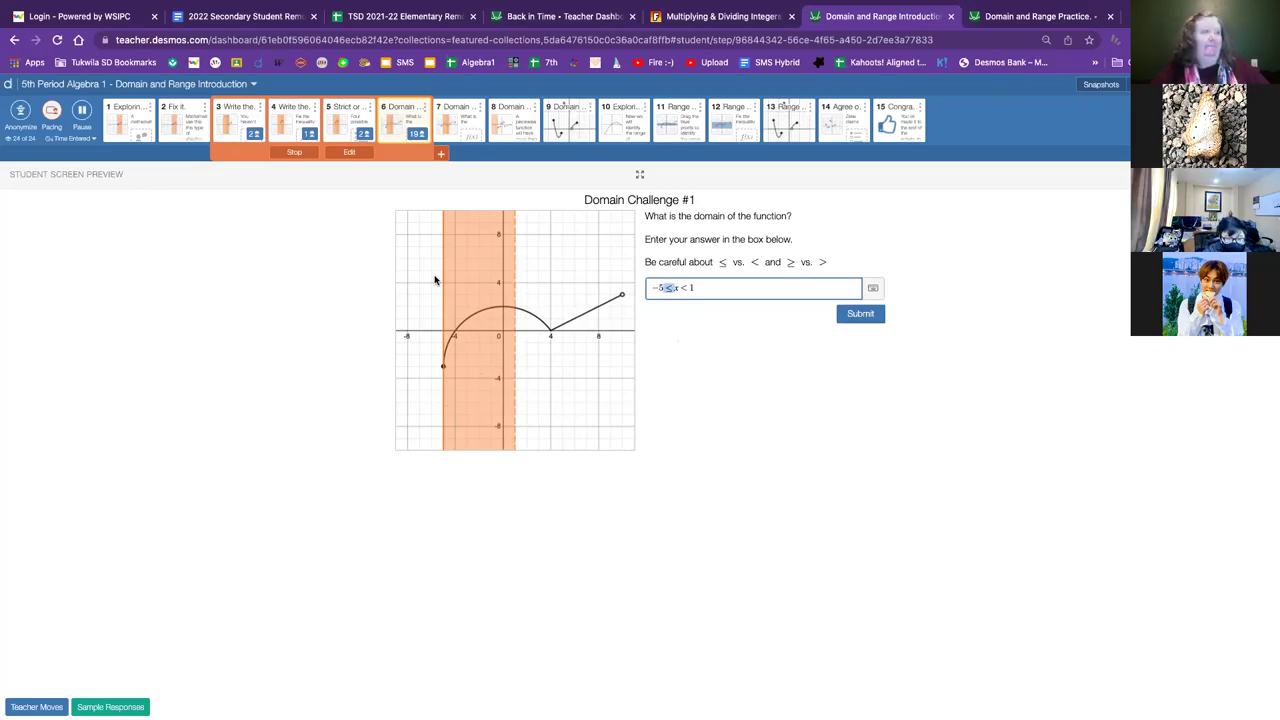
{"action": "left_click", "coordinate": [714, 288]}
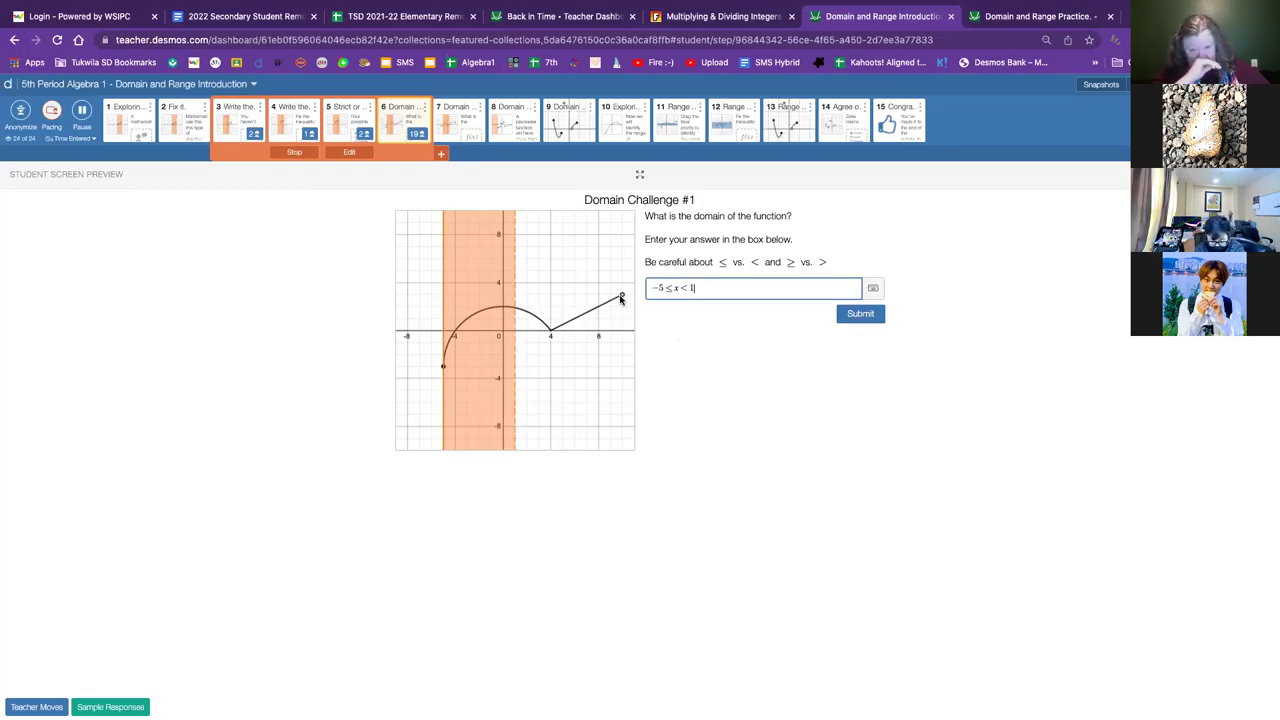
{"action": "type", "text": "1"}
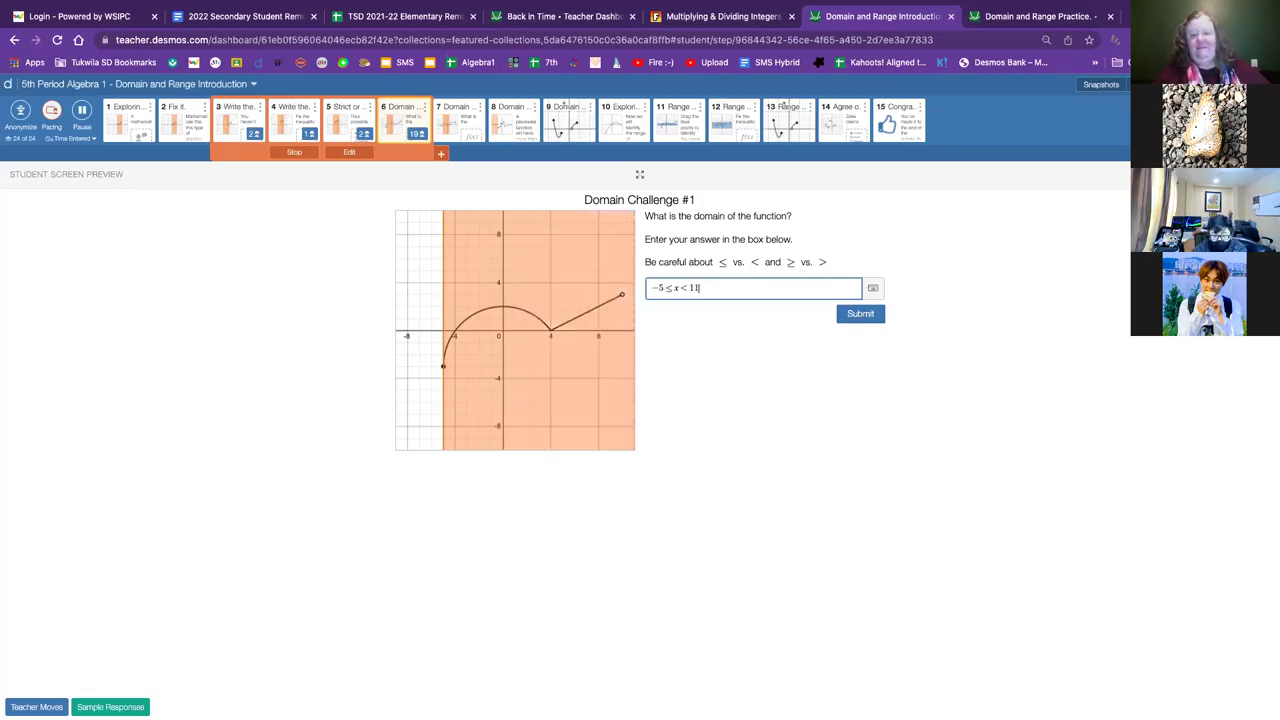
{"action": "key", "text": "BackSpace"}
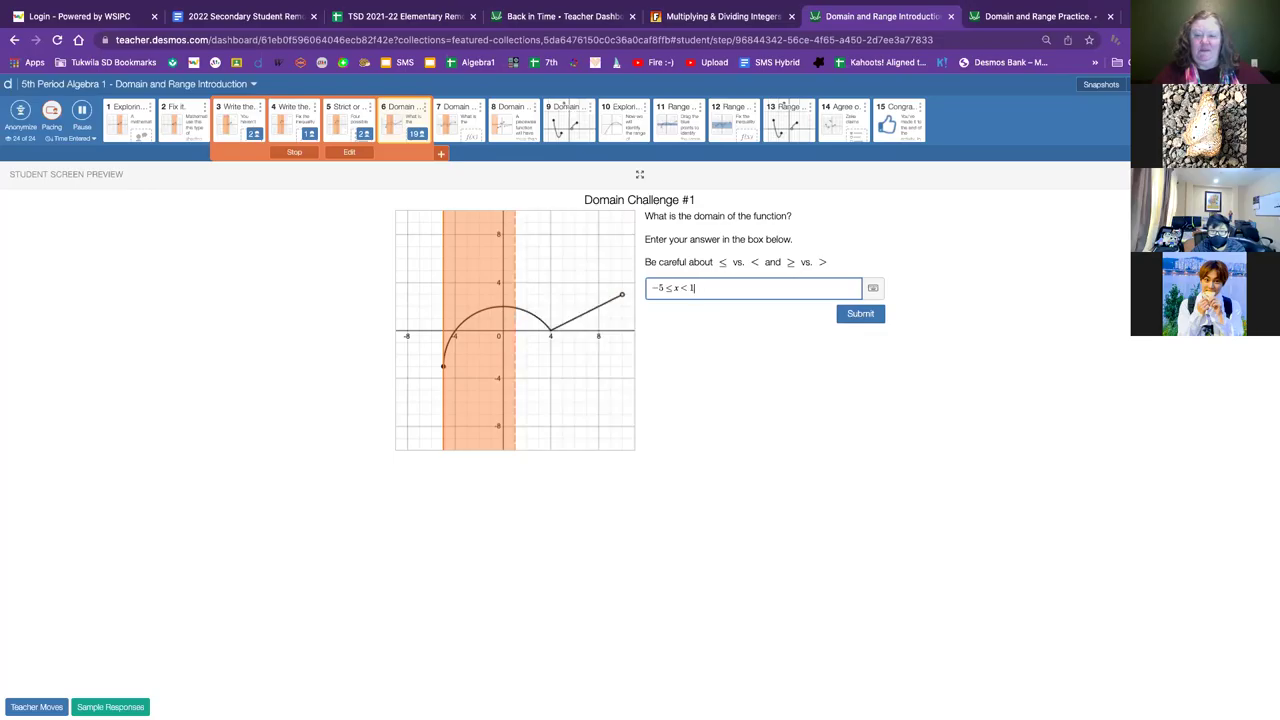
{"action": "type", "text": "0"}
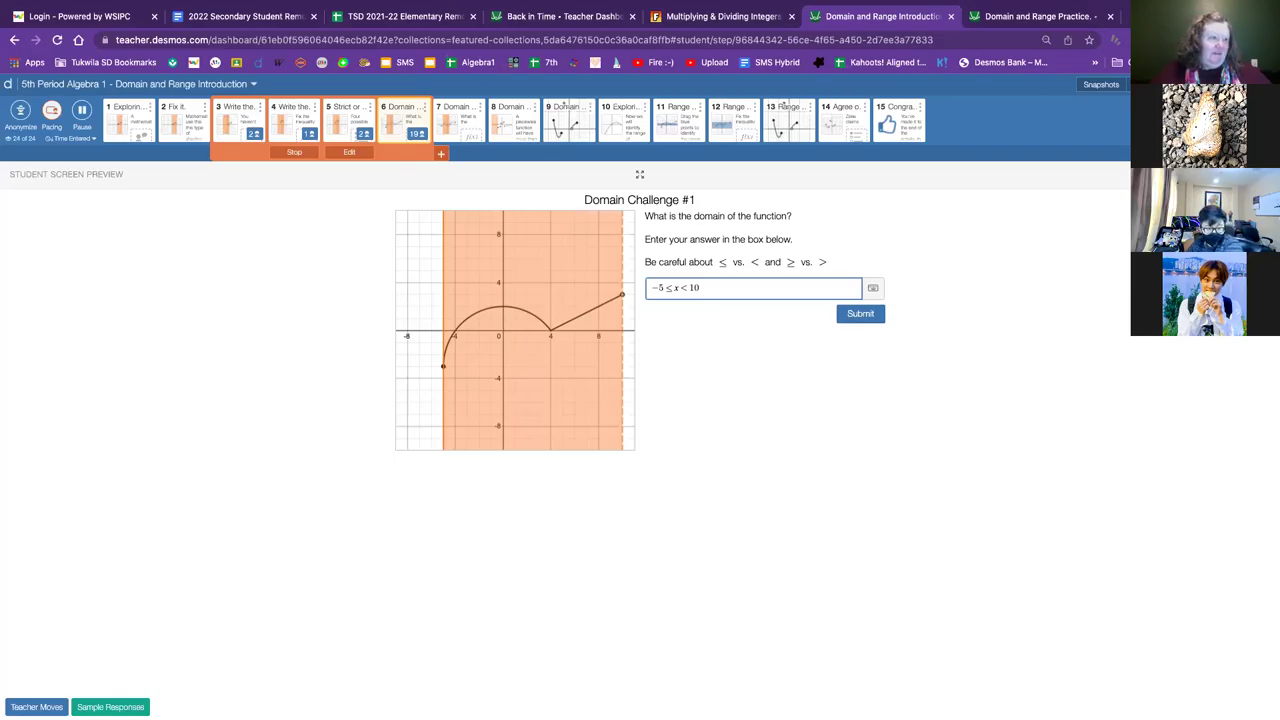
{"action": "key", "text": "Escape"}
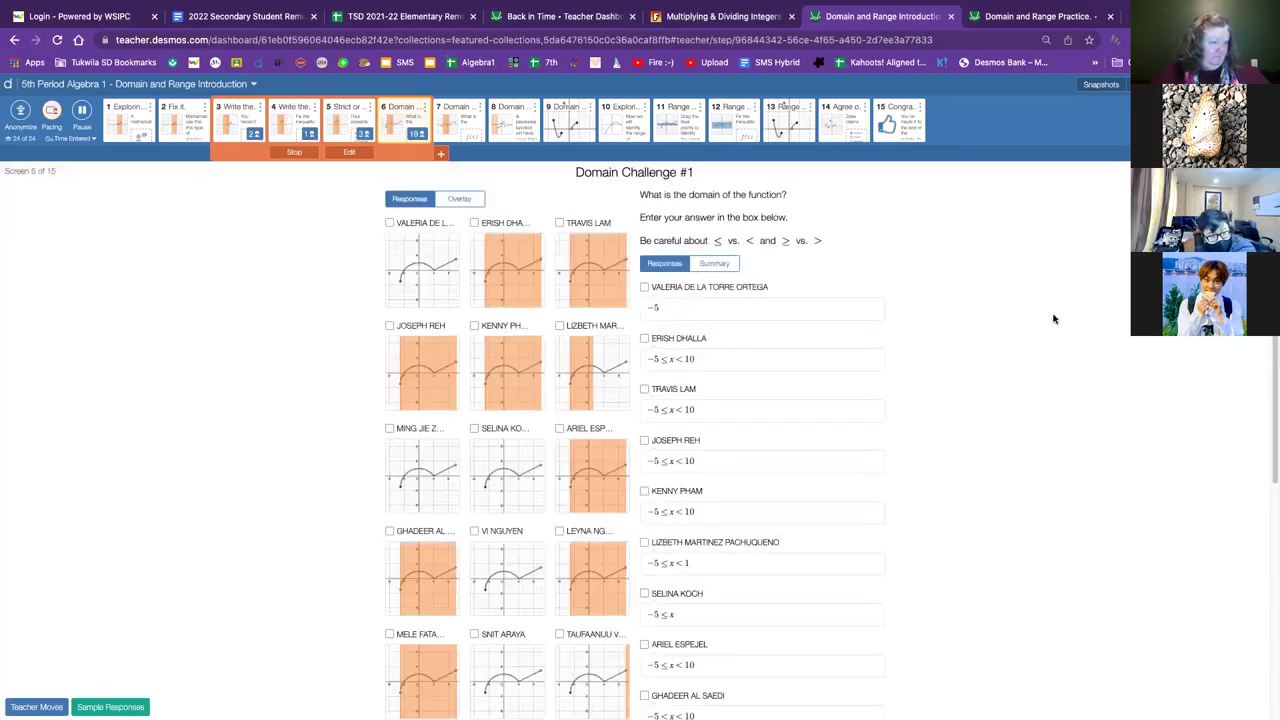
- Scroll through the class's Domain Challenge #1 graphs and answers, then extend pacing to screen 7
{"action": "scroll", "coordinate": [1053, 319], "scroll_direction": "down", "scroll_amount": 2}
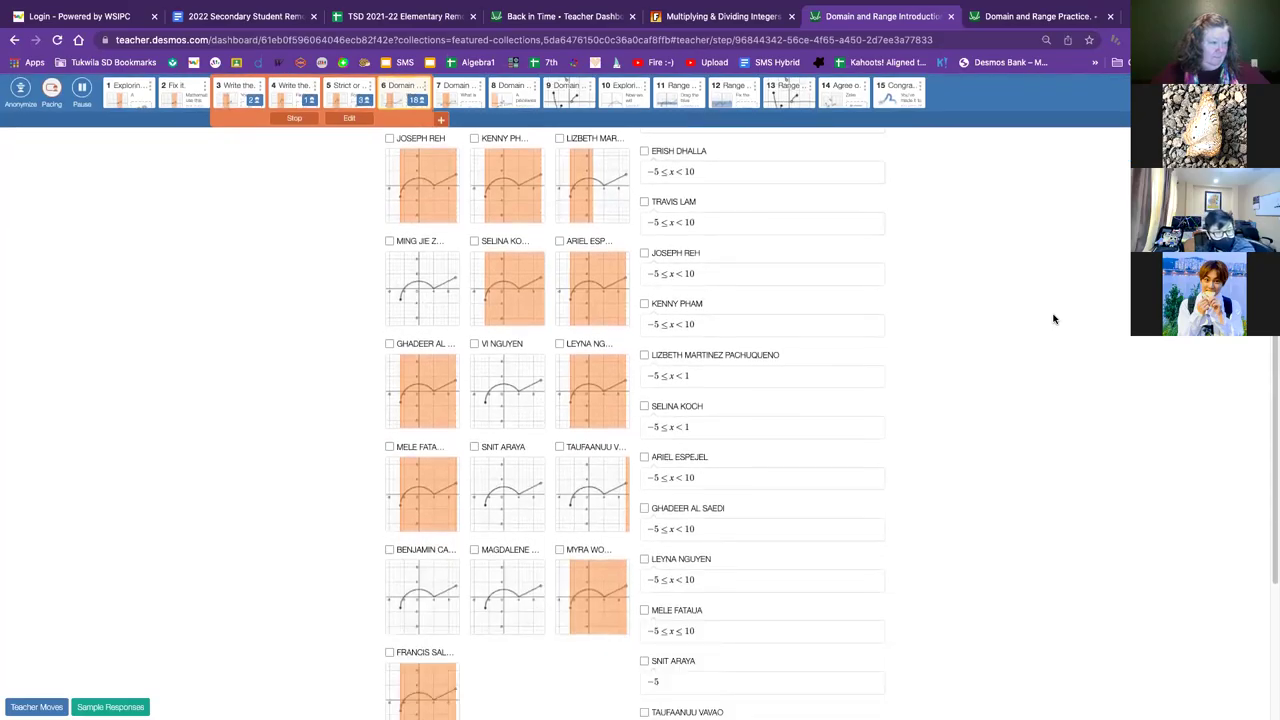
{"action": "scroll", "coordinate": [1053, 319], "scroll_direction": "down", "scroll_amount": 1}
{"action": "scroll", "coordinate": [1053, 319], "scroll_direction": "down", "scroll_amount": 1}
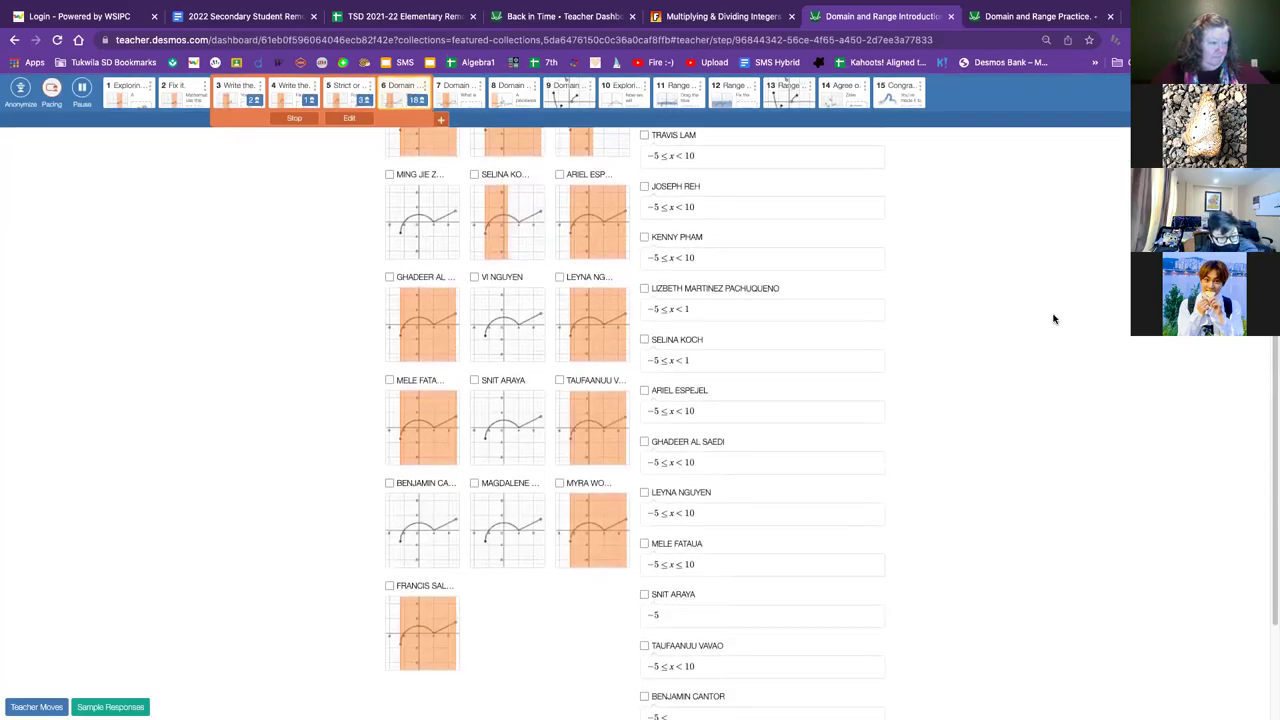
{"action": "scroll", "coordinate": [1053, 319], "scroll_direction": "down", "scroll_amount": 2}
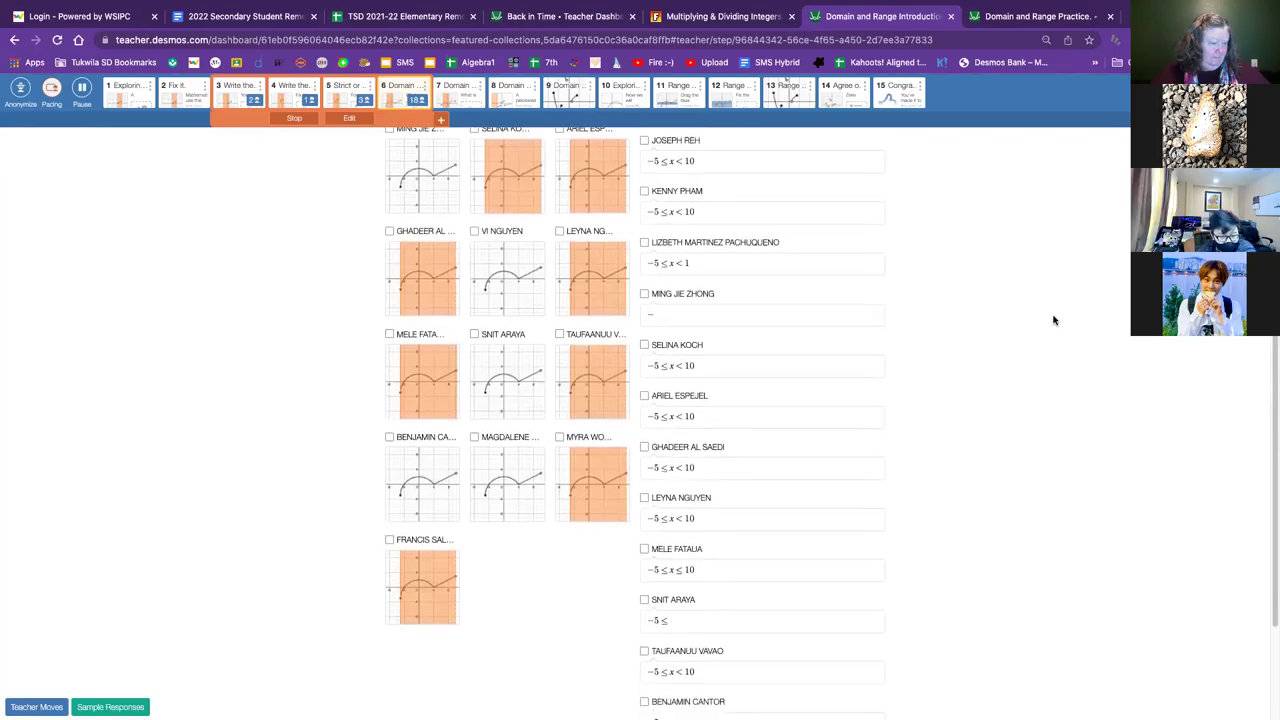
{"action": "scroll", "coordinate": [1053, 319], "scroll_direction": "down", "scroll_amount": 2}
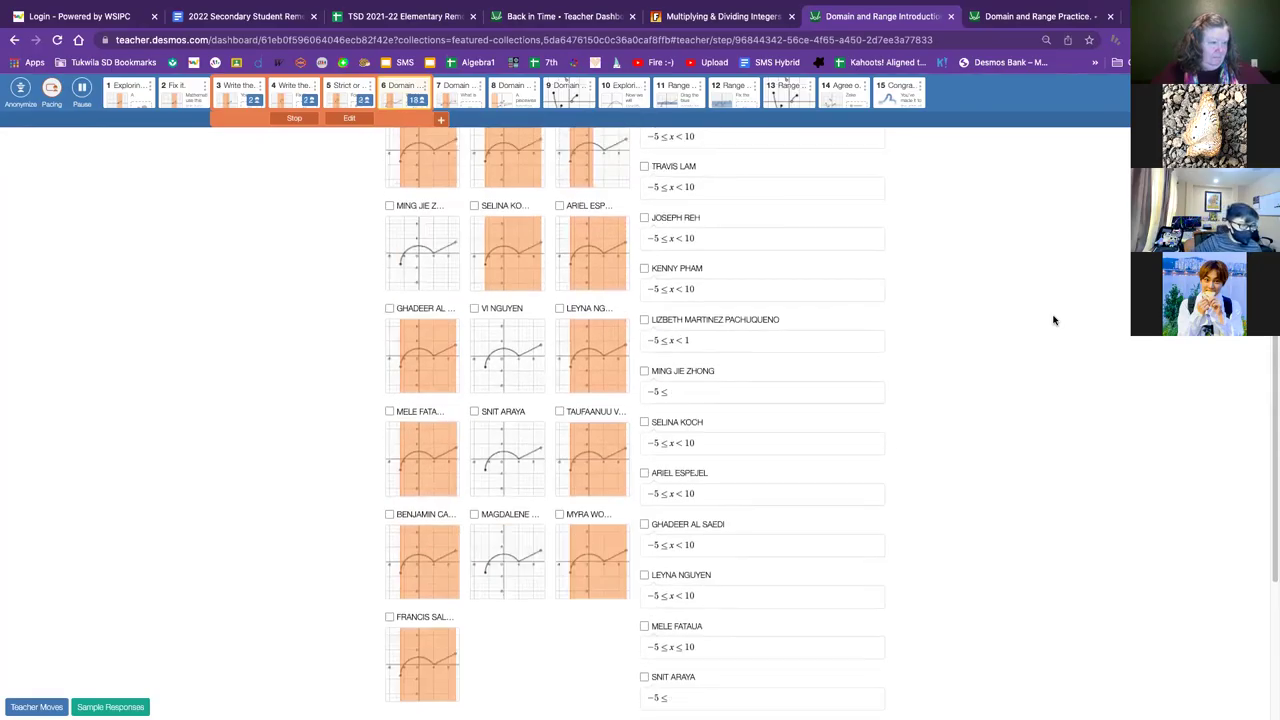
{"action": "scroll", "coordinate": [1053, 320], "scroll_direction": "up", "scroll_amount": 1}
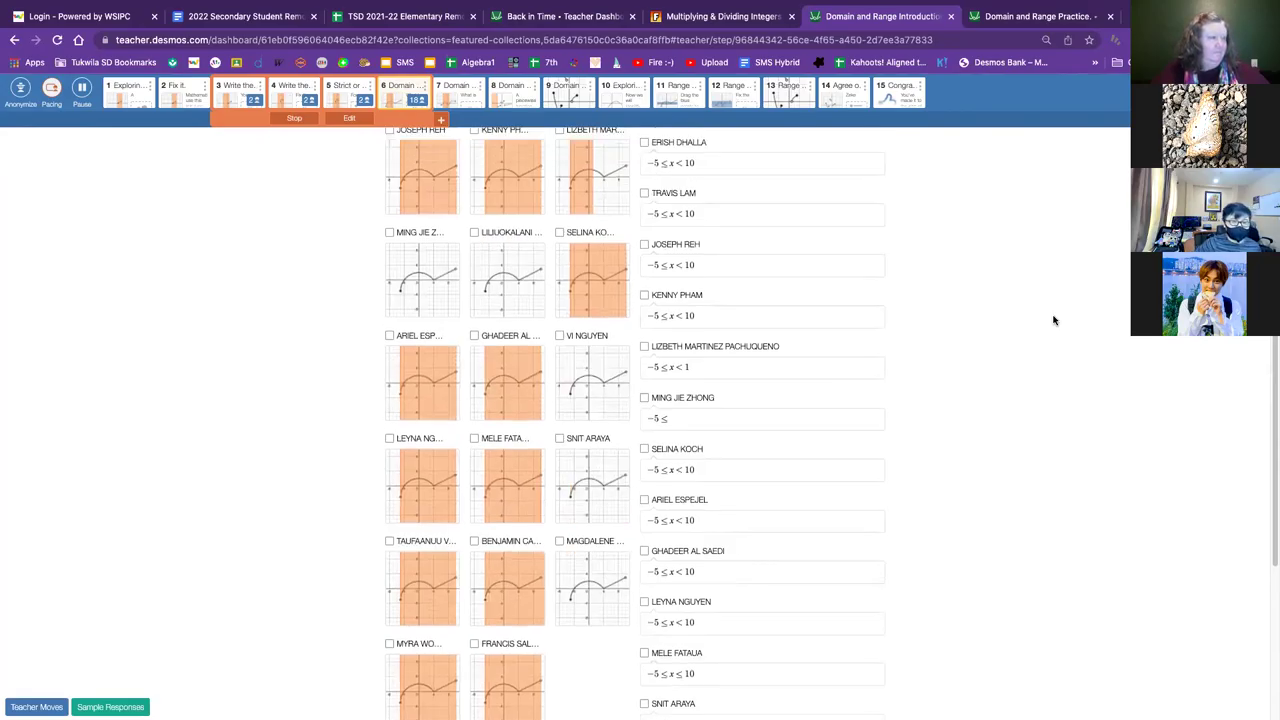
{"action": "scroll", "coordinate": [1053, 320], "scroll_direction": "up", "scroll_amount": 3}
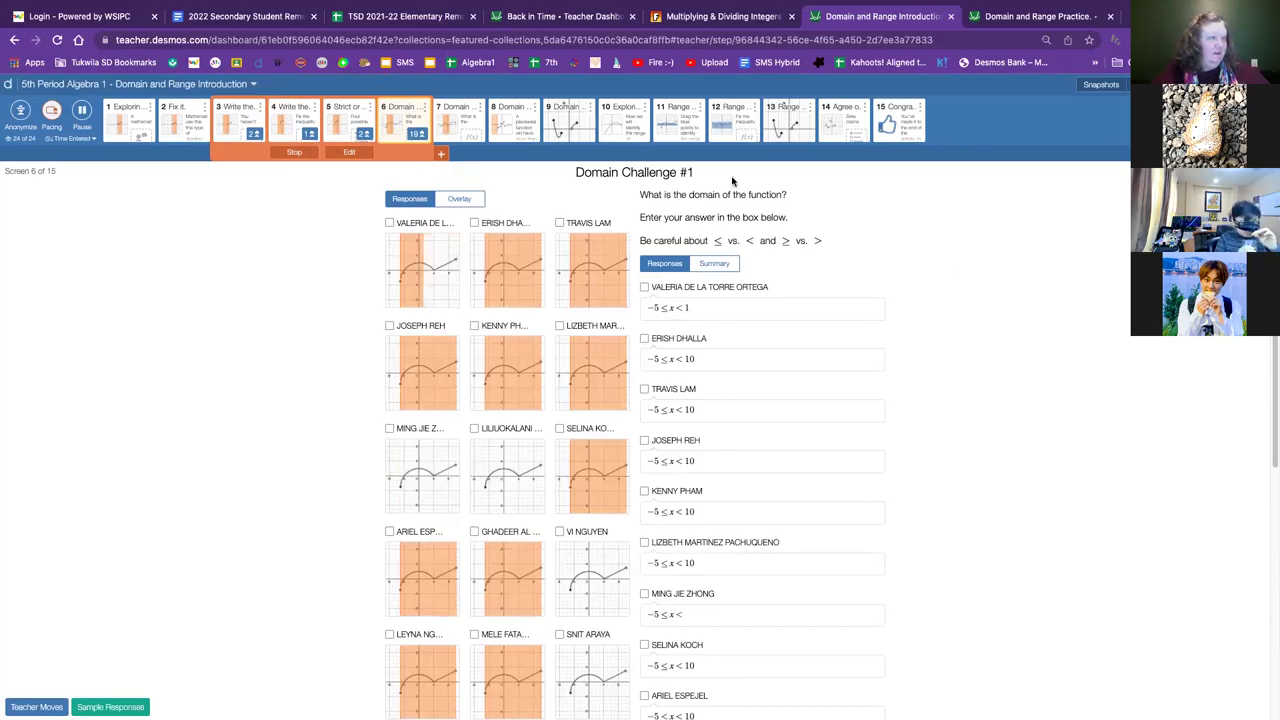
{"action": "left_click", "coordinate": [443, 153]}
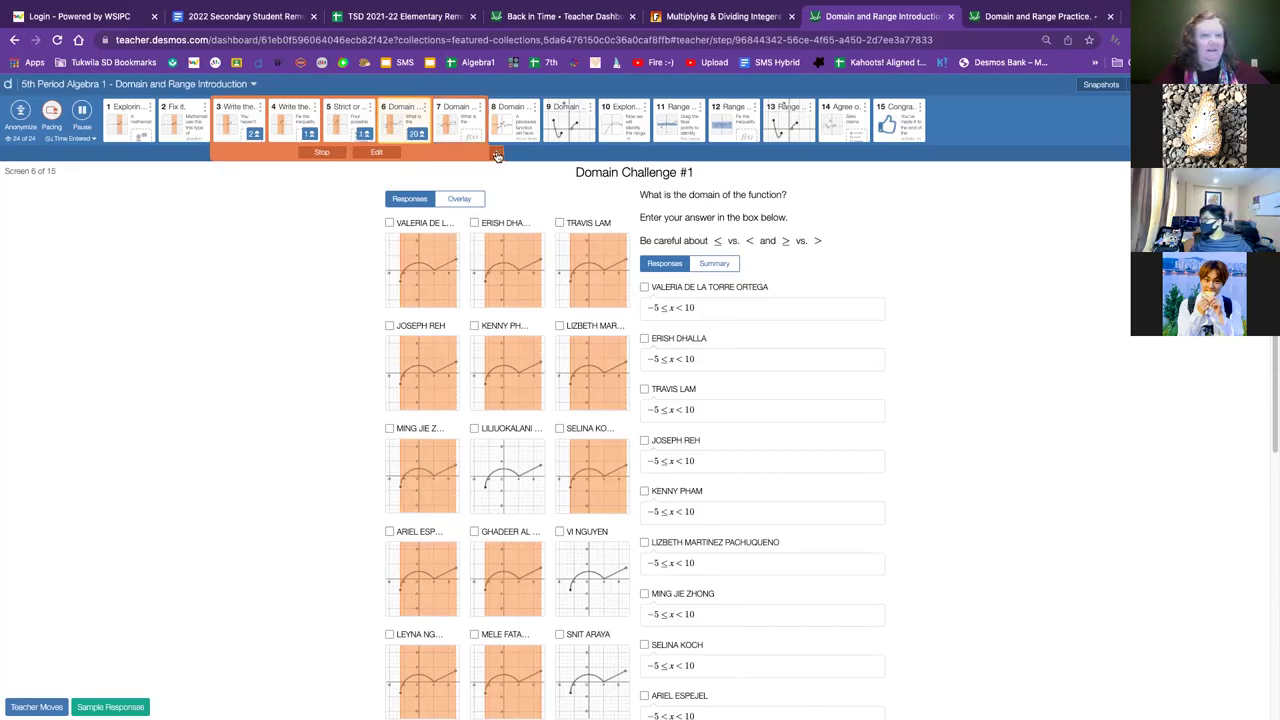
- Extend pacing further and preview screen 9, Domain Challenge #4
{"action": "left_click", "coordinate": [497, 153]}
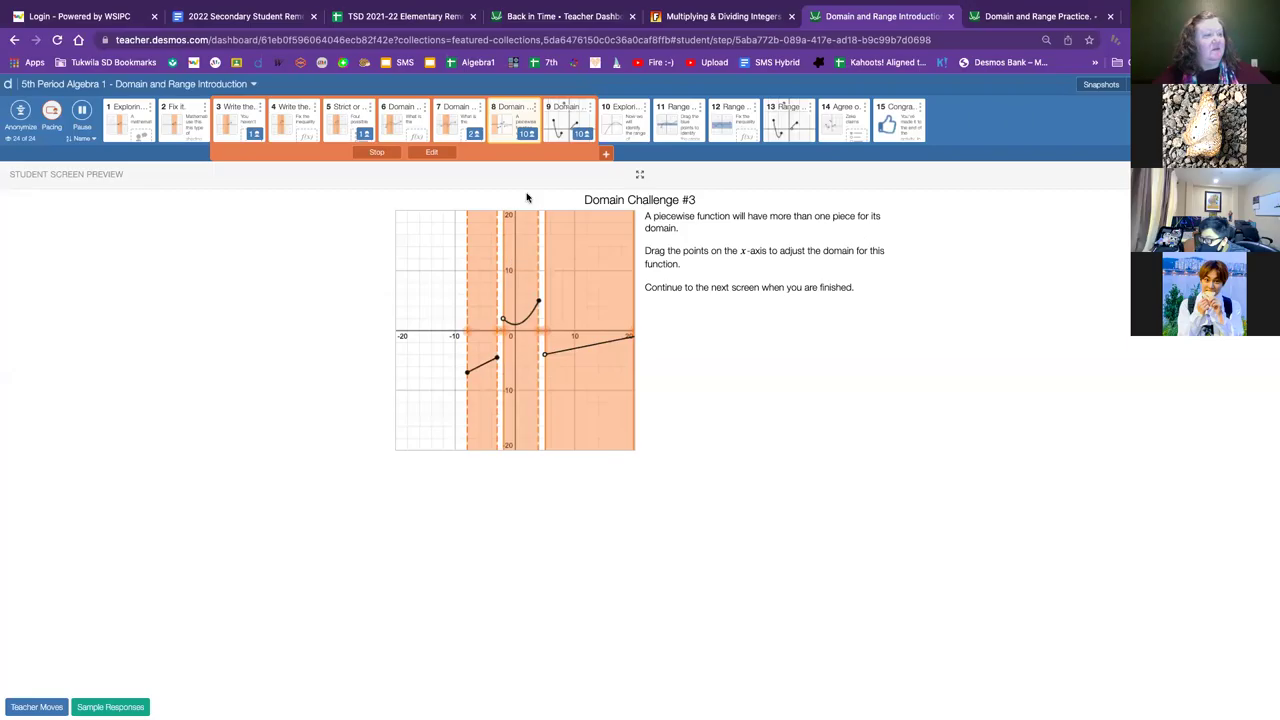
{"action": "left_click", "coordinate": [558, 116]}
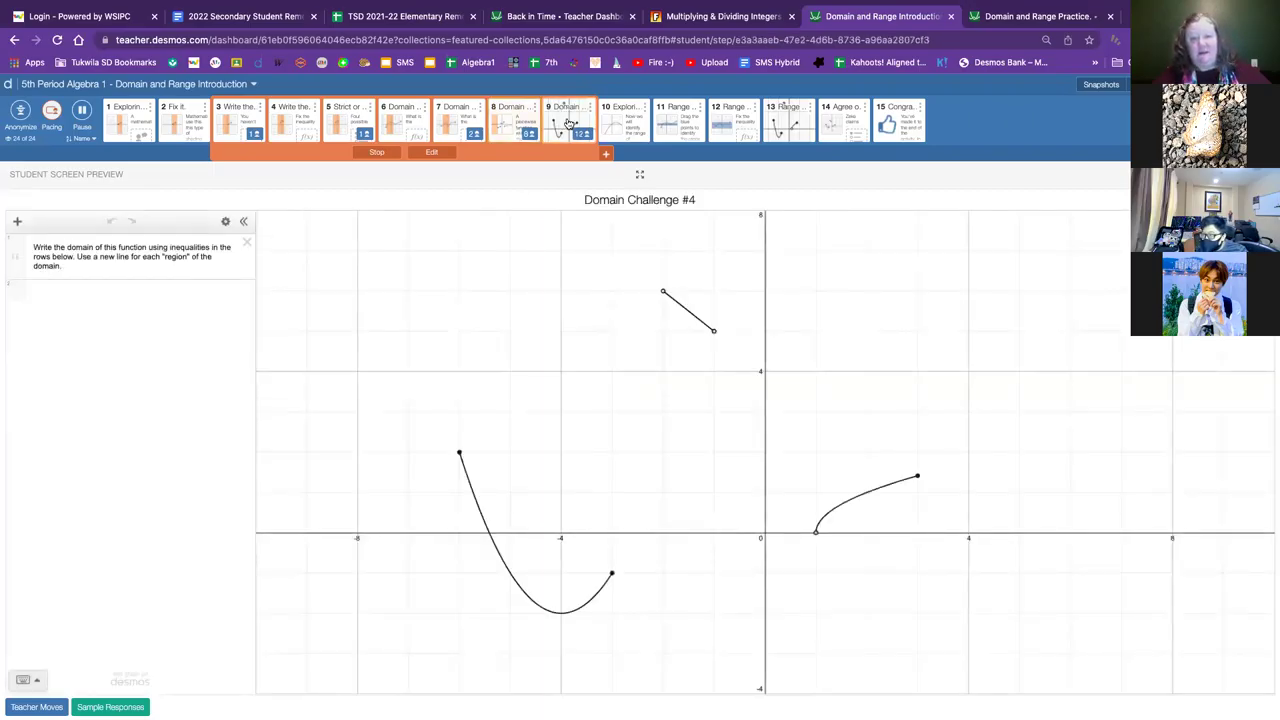
- Paste 1 ≤ x < 4 as the first domain answer, change it to 1 ≤ x ≤ 3, and add a row
{"action": "left_click", "coordinate": [70, 293]}
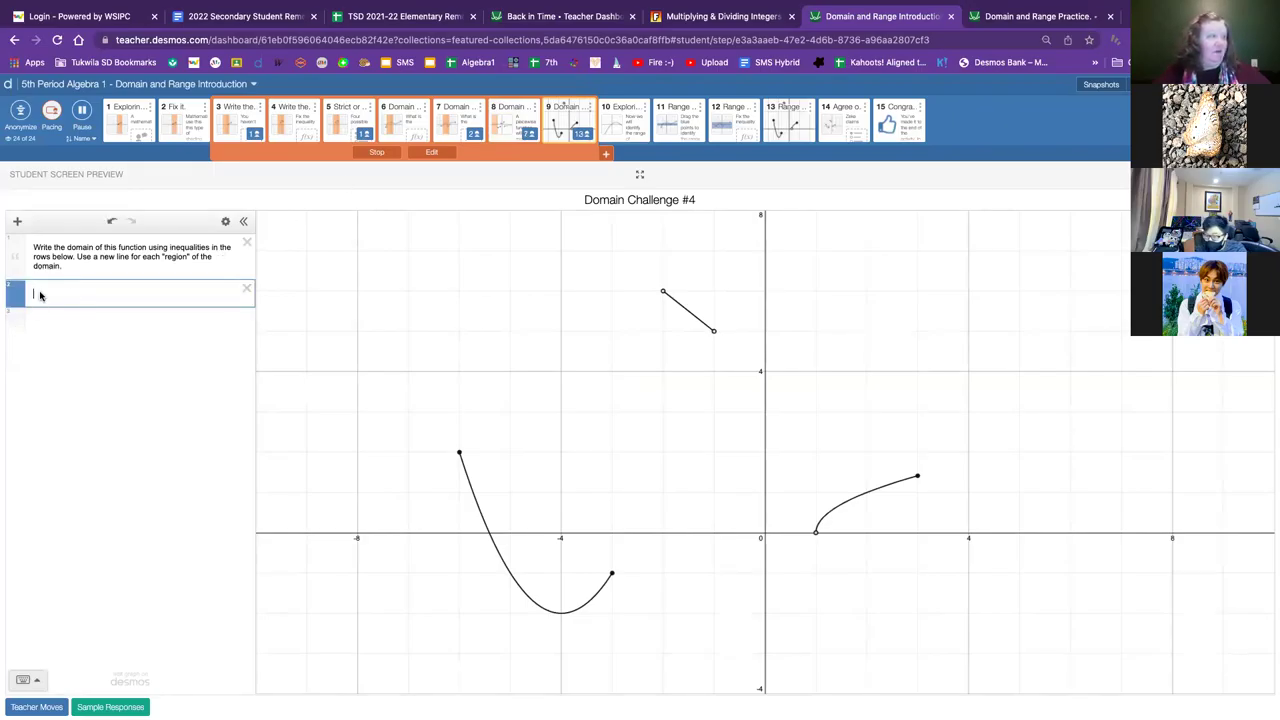
{"action": "right_click", "coordinate": [40, 292]}
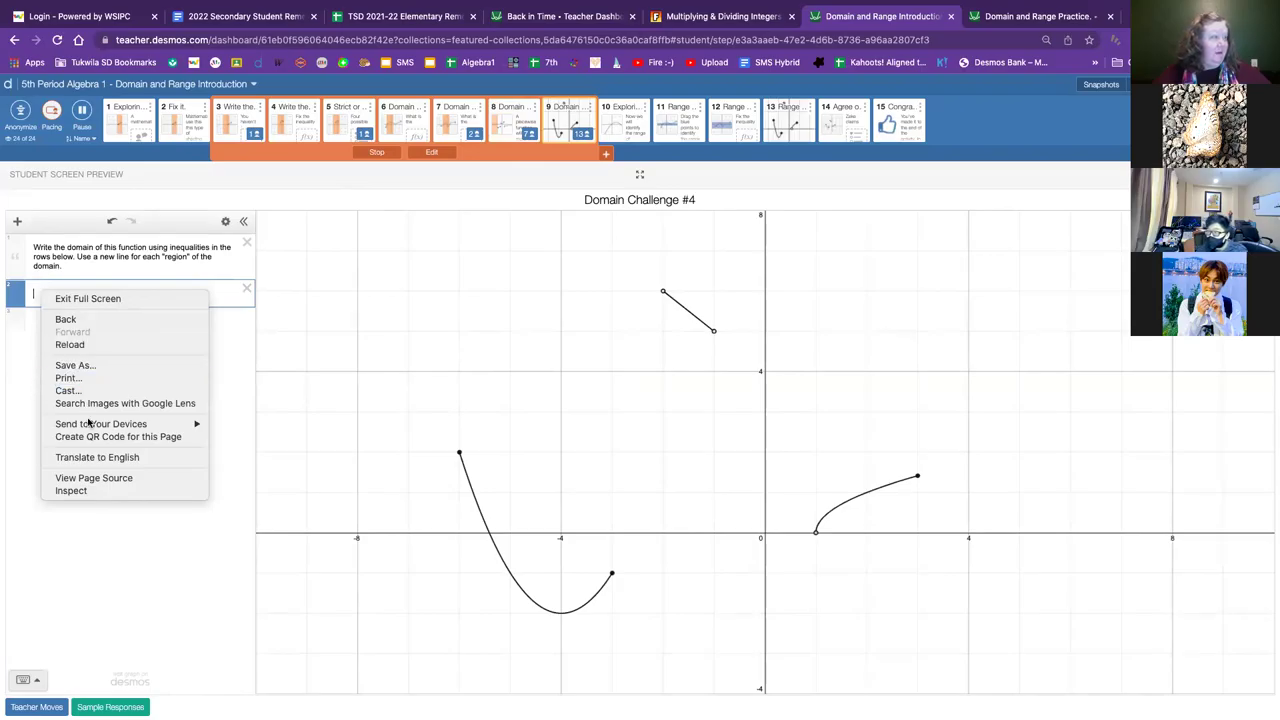
{"action": "left_click", "coordinate": [35, 292]}
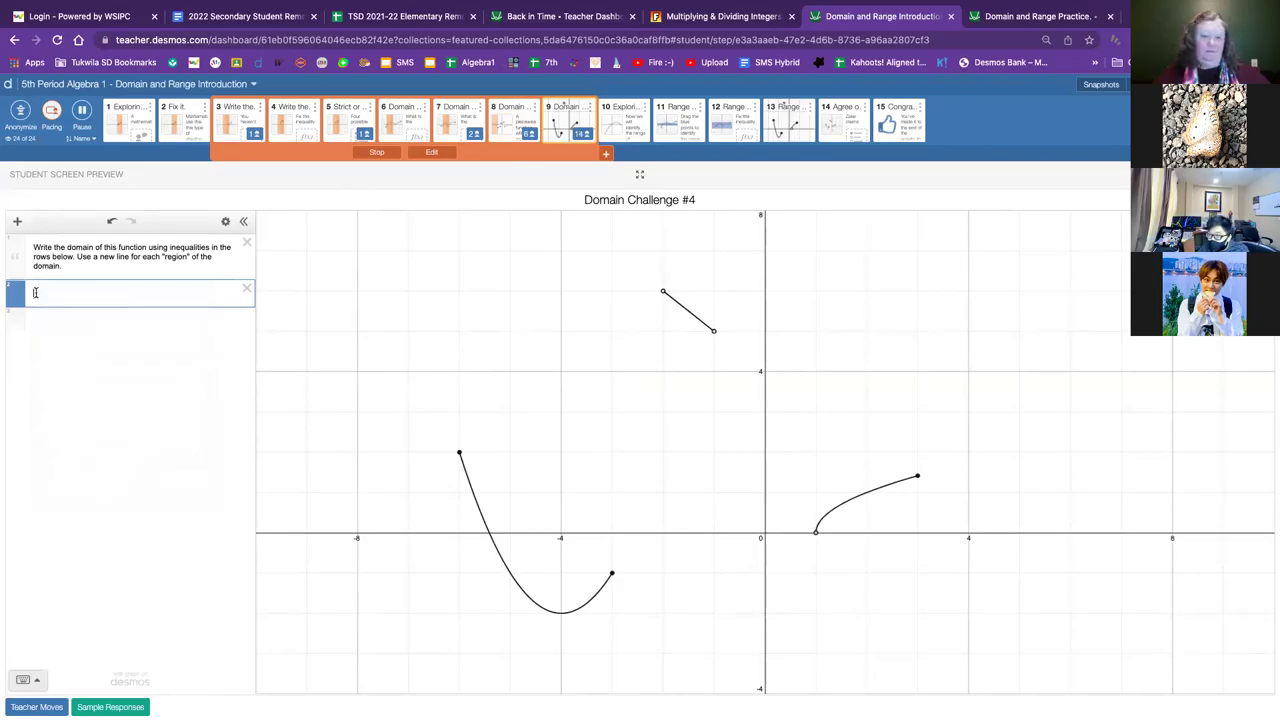
{"action": "type", "text": "1≤x<4"}
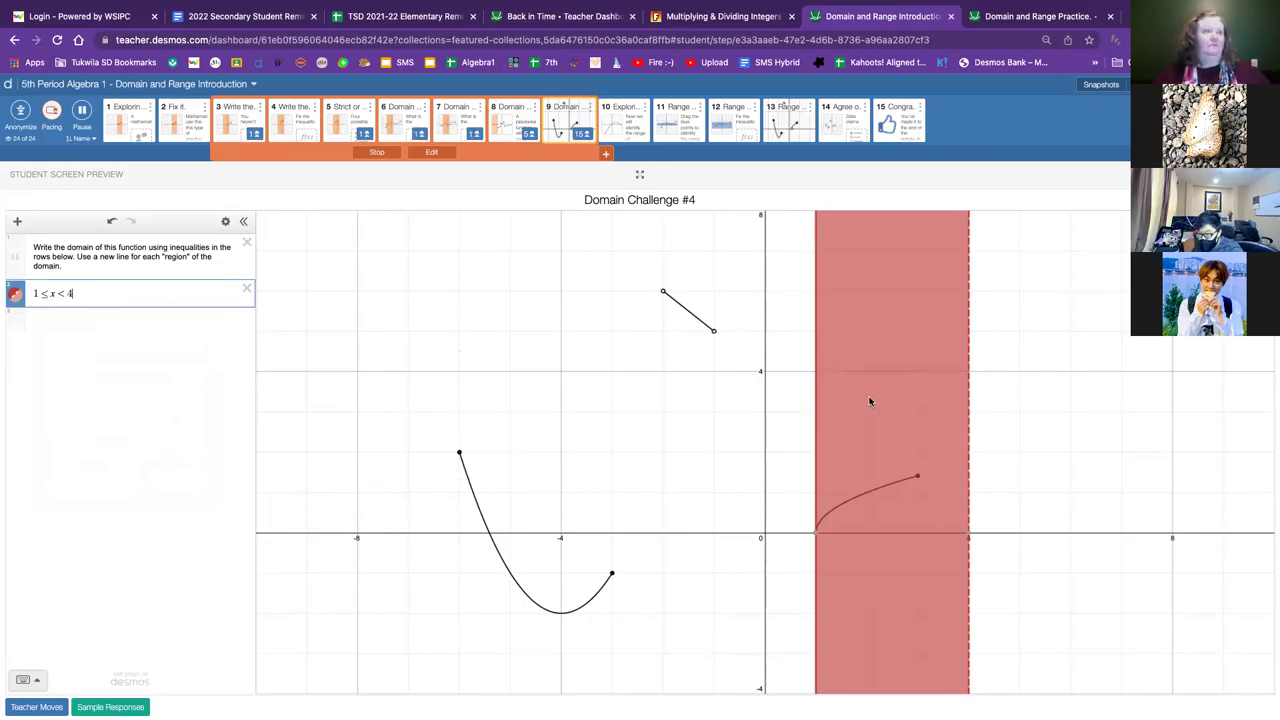
{"action": "mouse_move", "coordinate": [817, 538]}
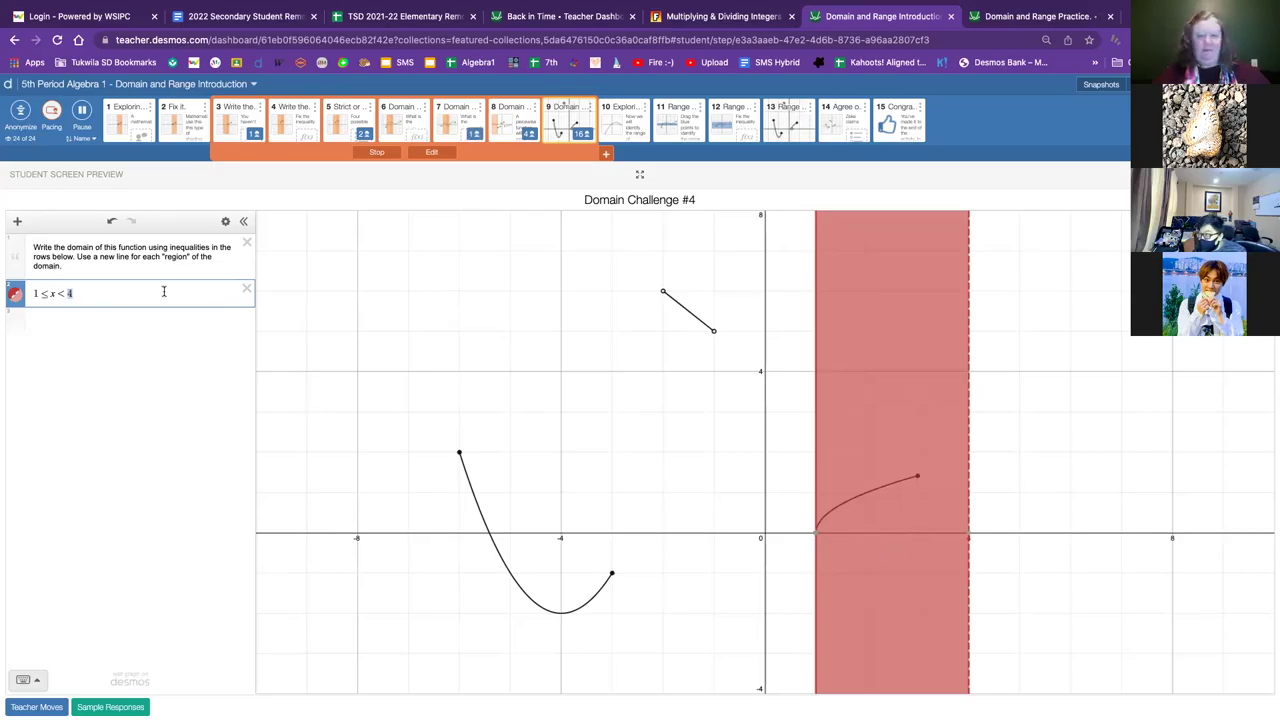
{"action": "type", "text": "3"}
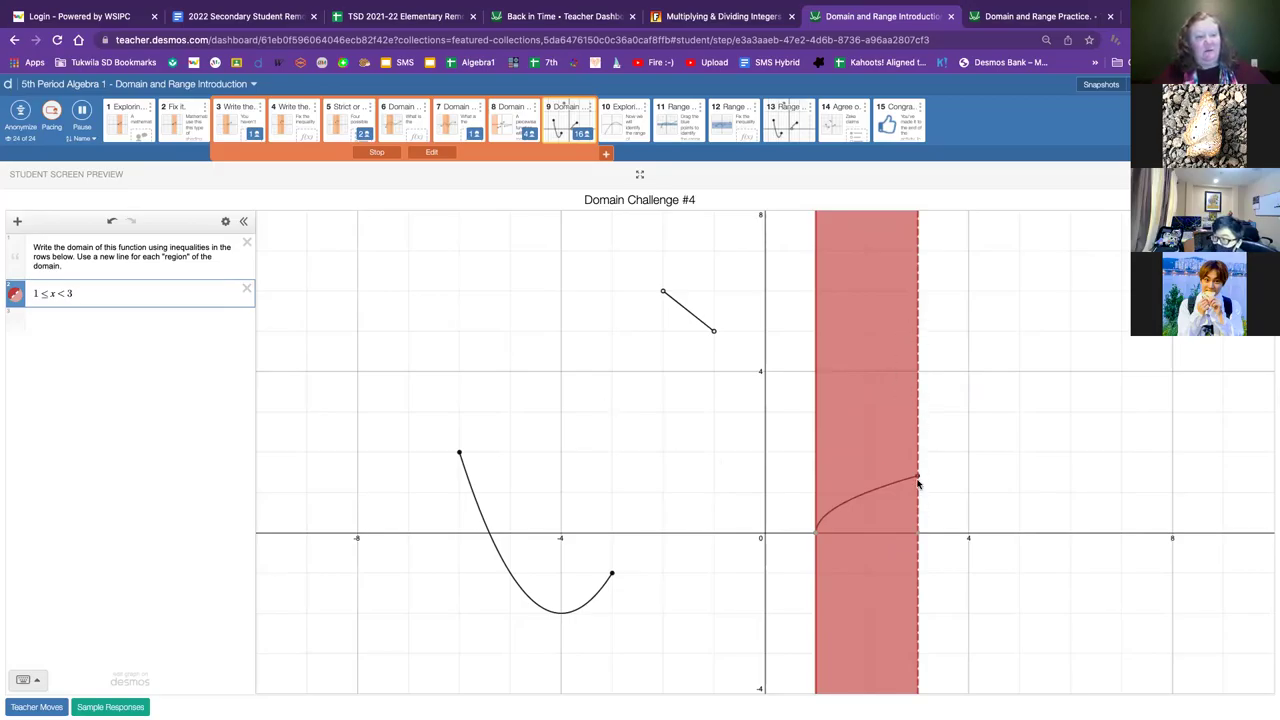
{"action": "double_click", "coordinate": [60, 295]}
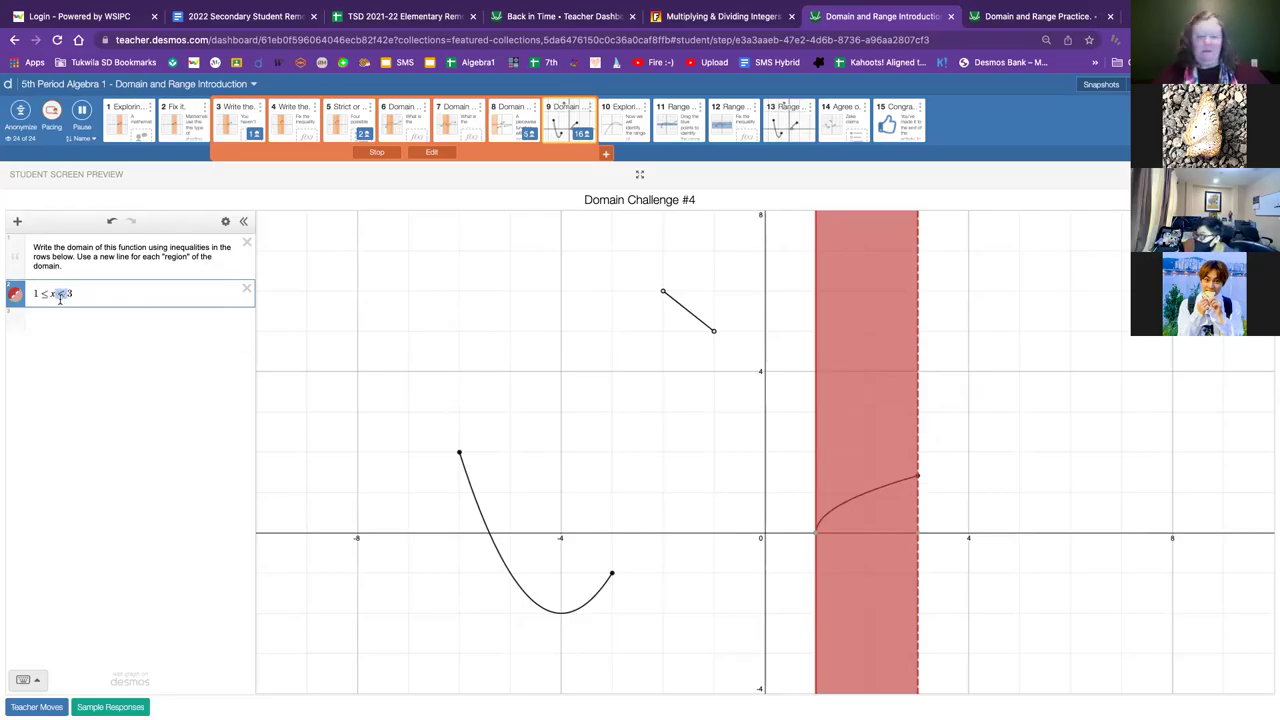
{"action": "type", "text": "<"}
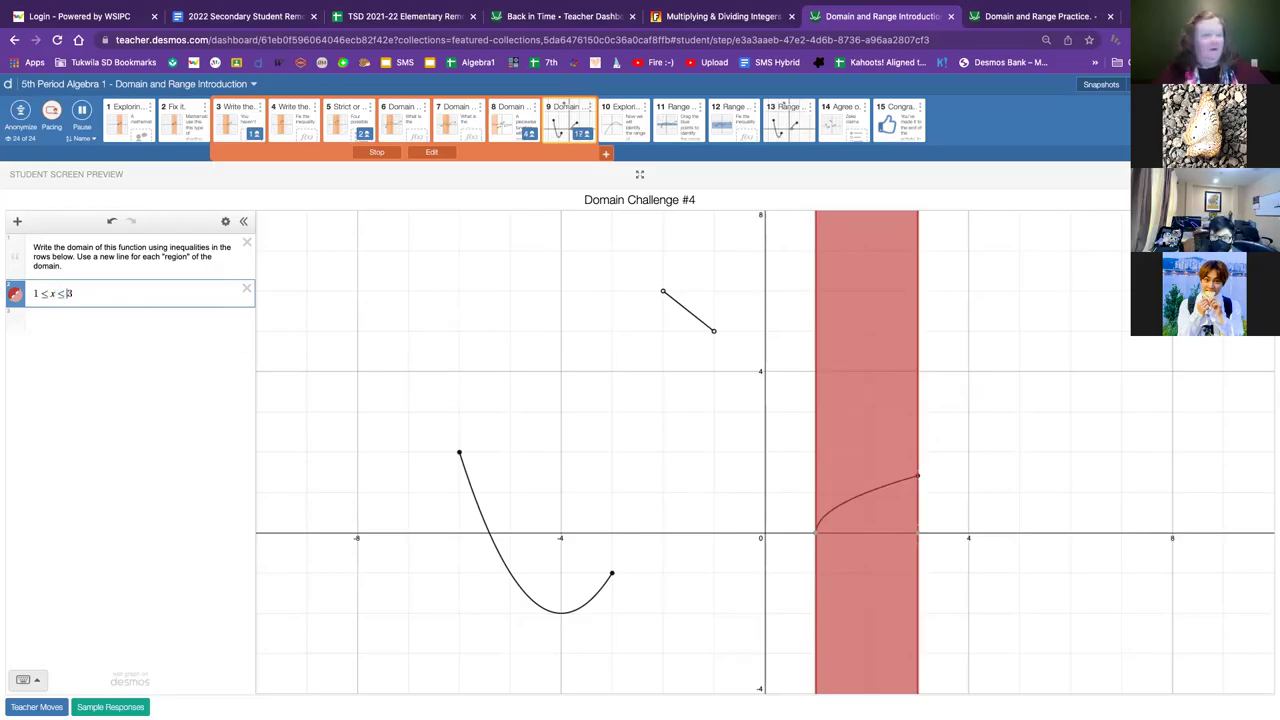
{"action": "type", "text": "="}
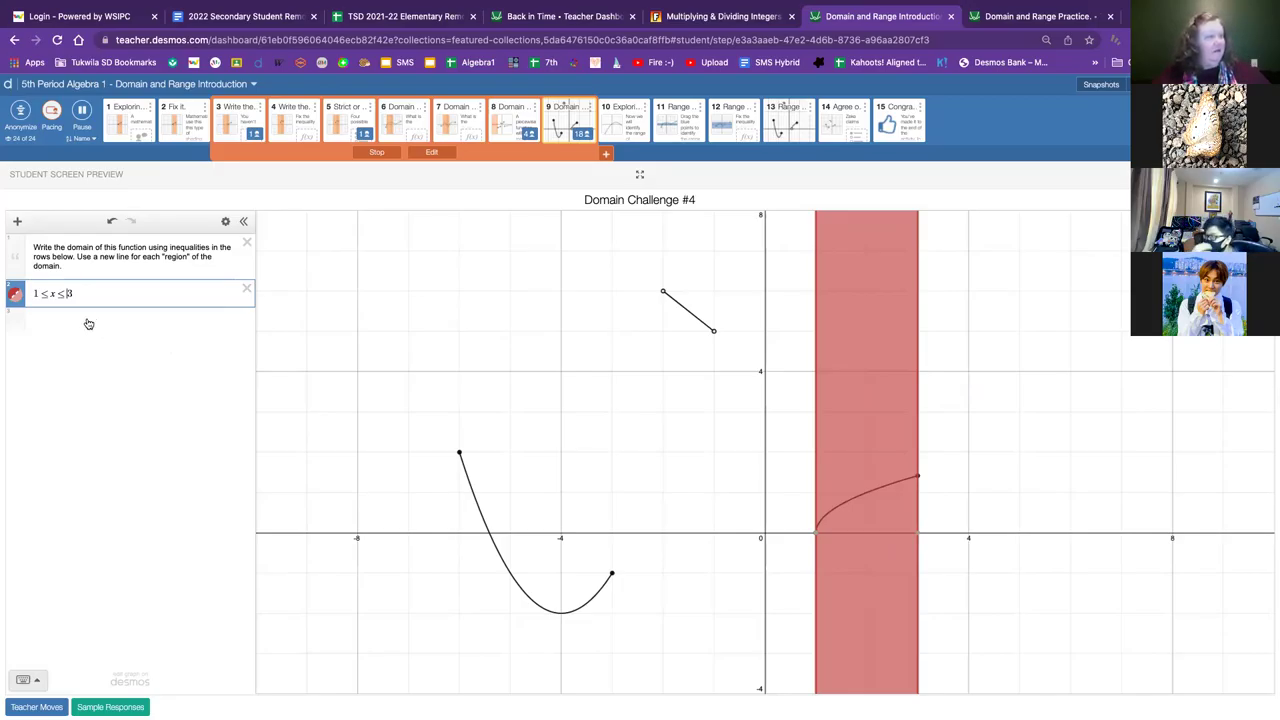
{"action": "left_click", "coordinate": [89, 324]}
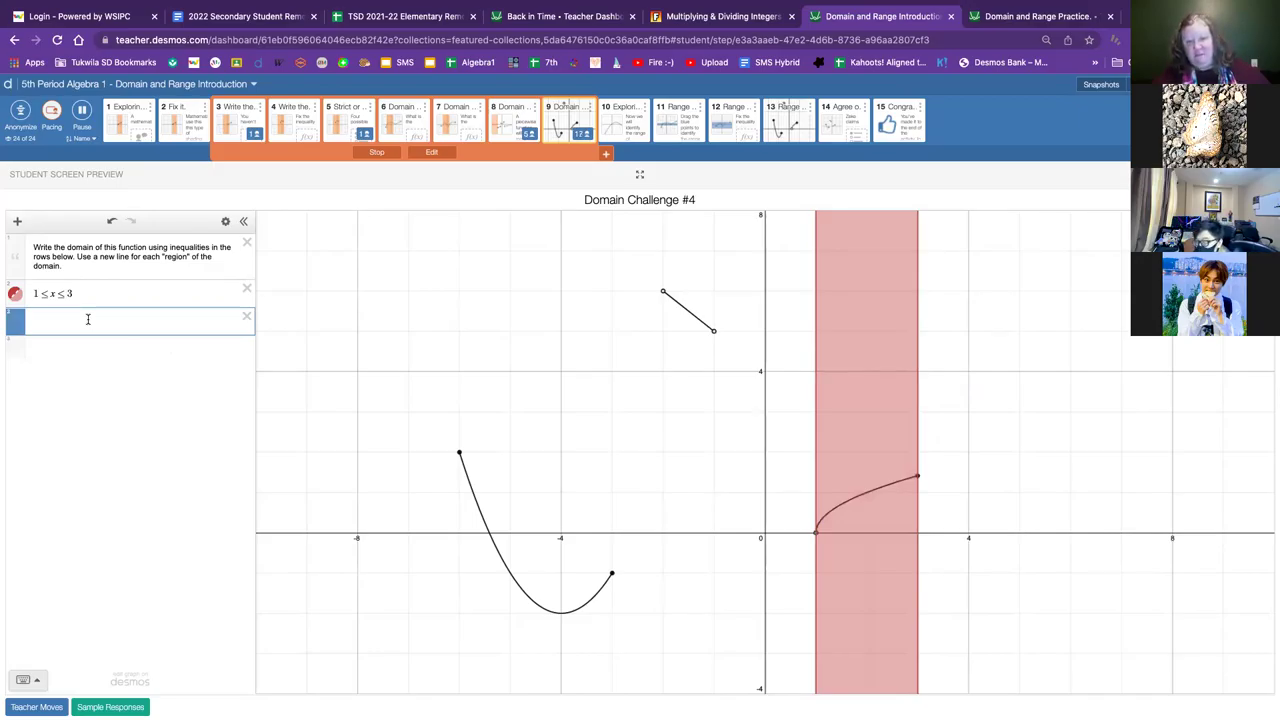
- Paste 1 ≤ x < 4 into the second row, edit it to −2 < x < −1, and add a third row
{"action": "right_click", "coordinate": [88, 319]}
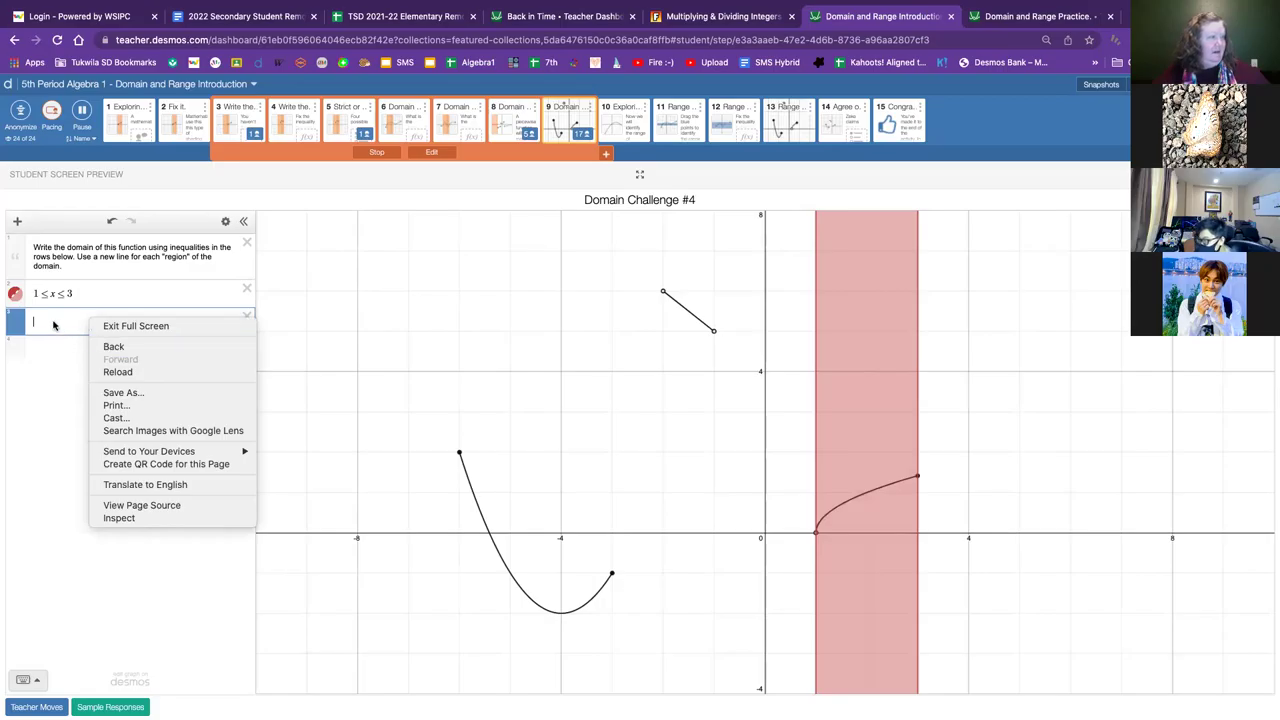
{"action": "left_click", "coordinate": [52, 326]}
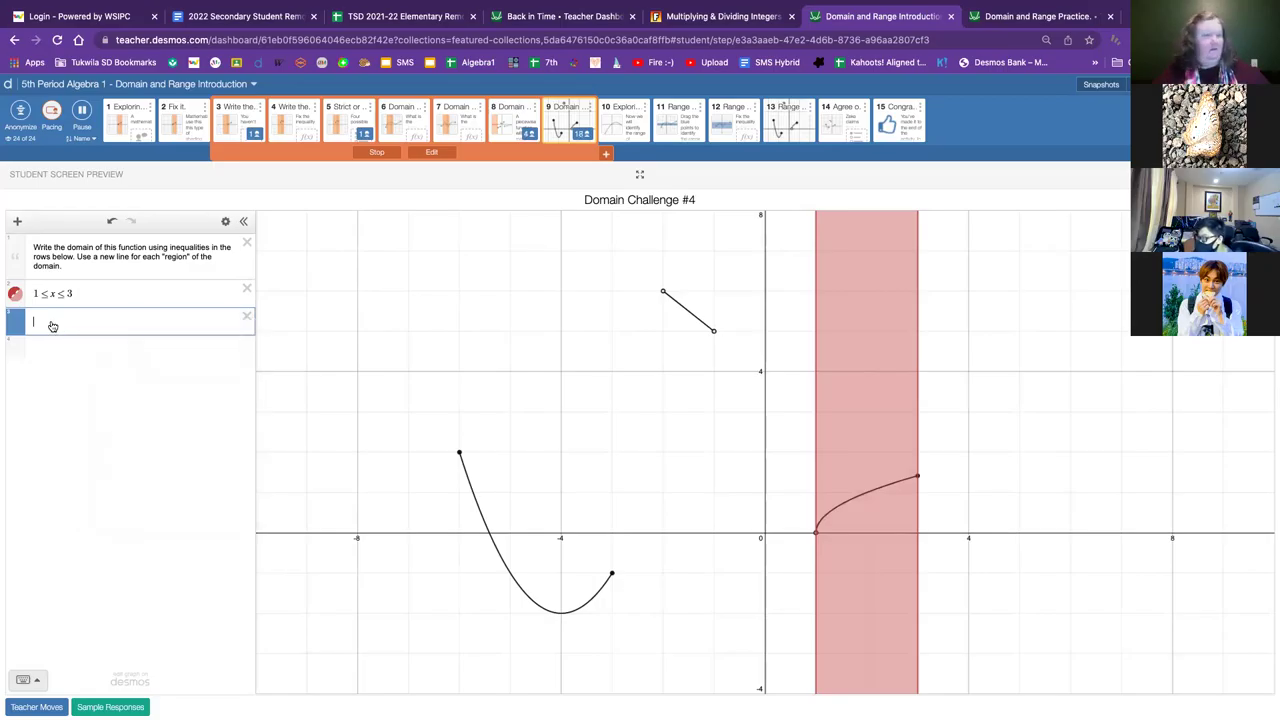
{"action": "type", "text": "1≤x<4"}
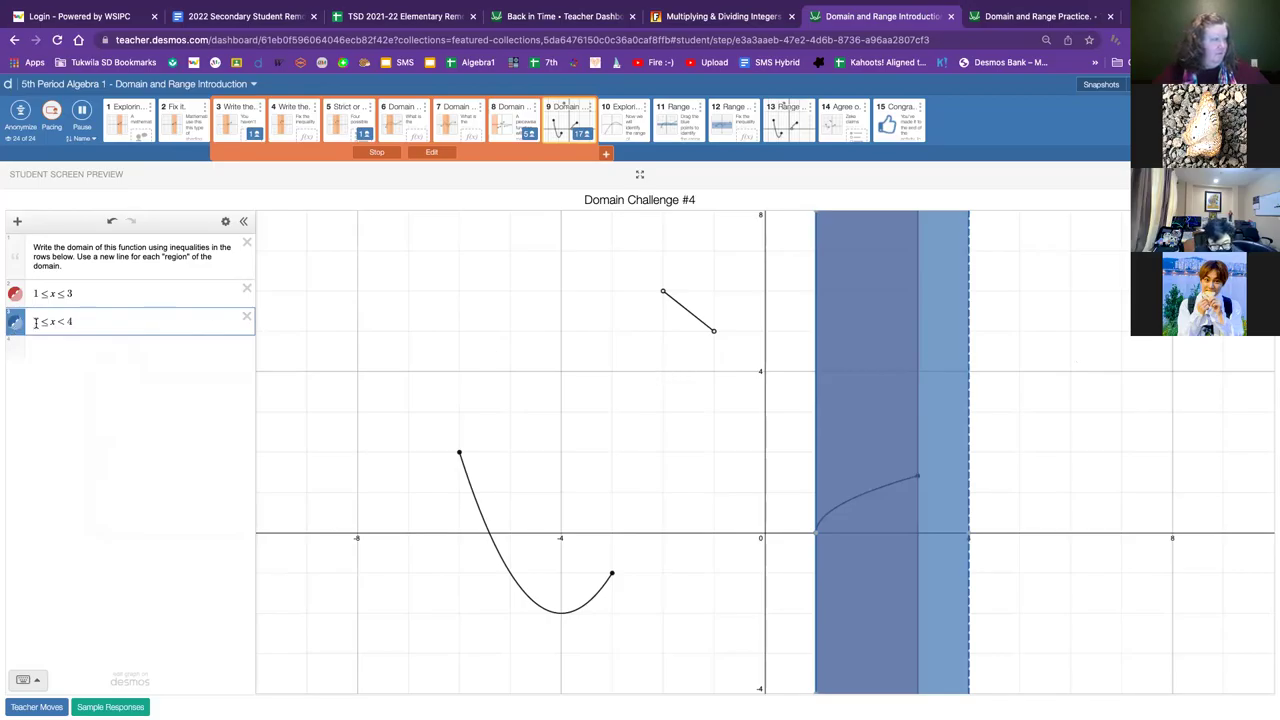
{"action": "key", "text": "BackSpace"}
{"action": "type", "text": "-2"}
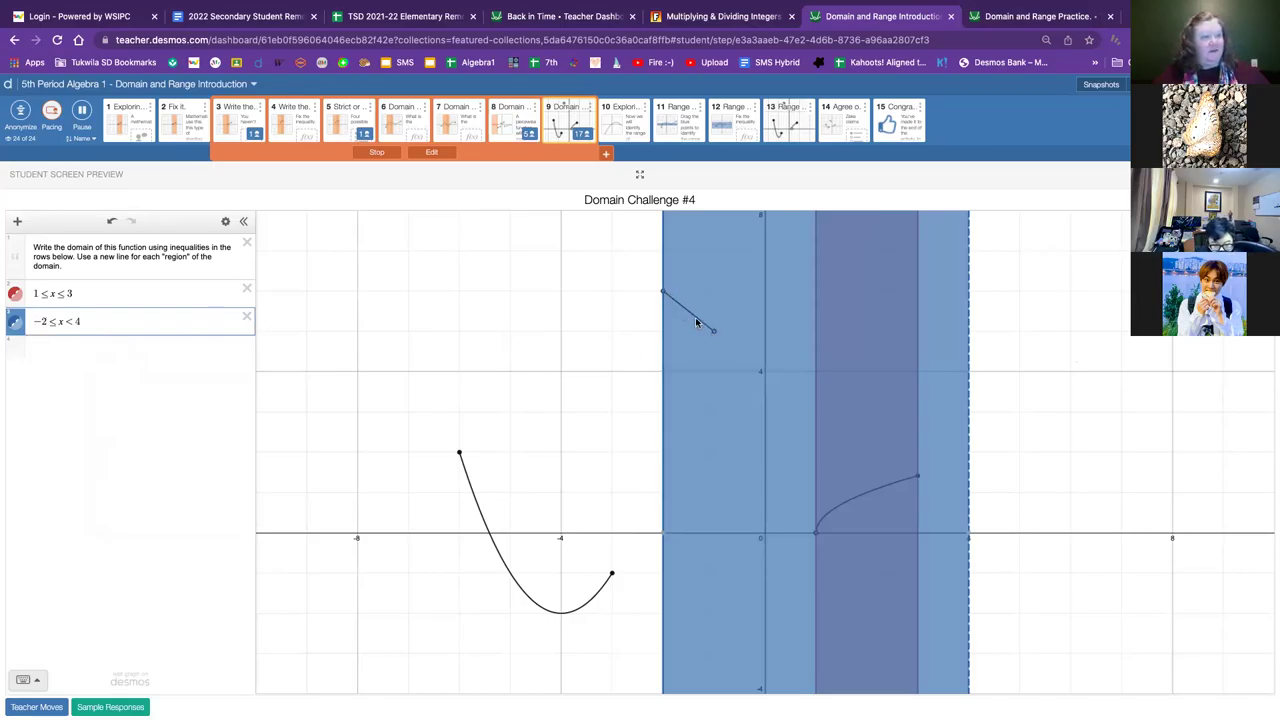
{"action": "left_click", "coordinate": [75, 321]}
{"action": "key", "text": "BackSpace"}
{"action": "type", "text": "-"}
{"action": "type", "text": "1"}
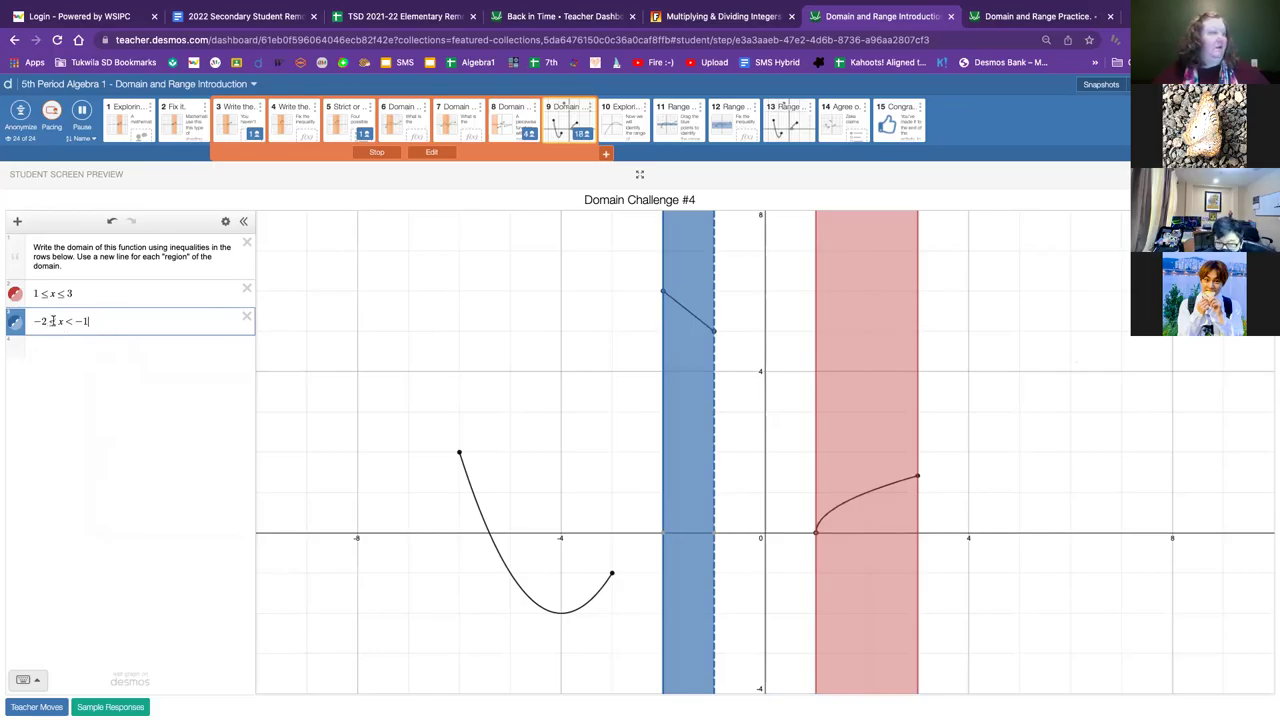
{"action": "left_click_drag", "start_coordinate": [56, 321], "coordinate": [47, 321]}
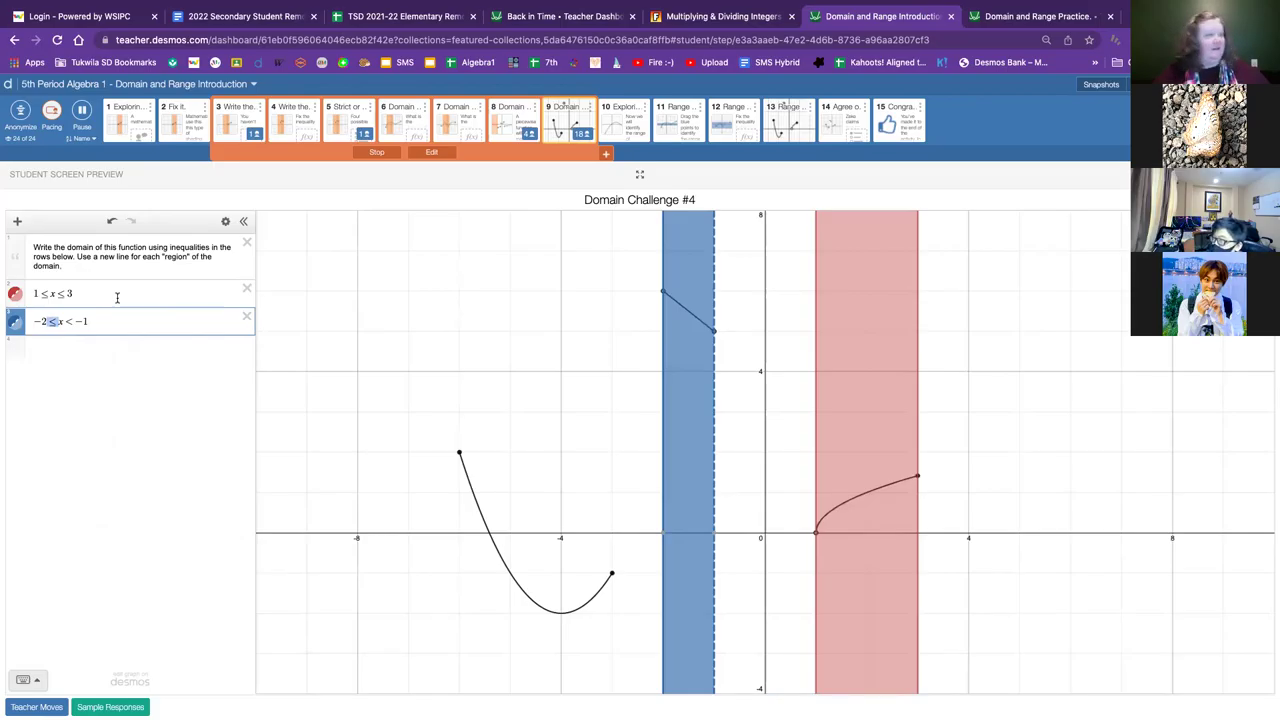
{"action": "type", "text": "<"}
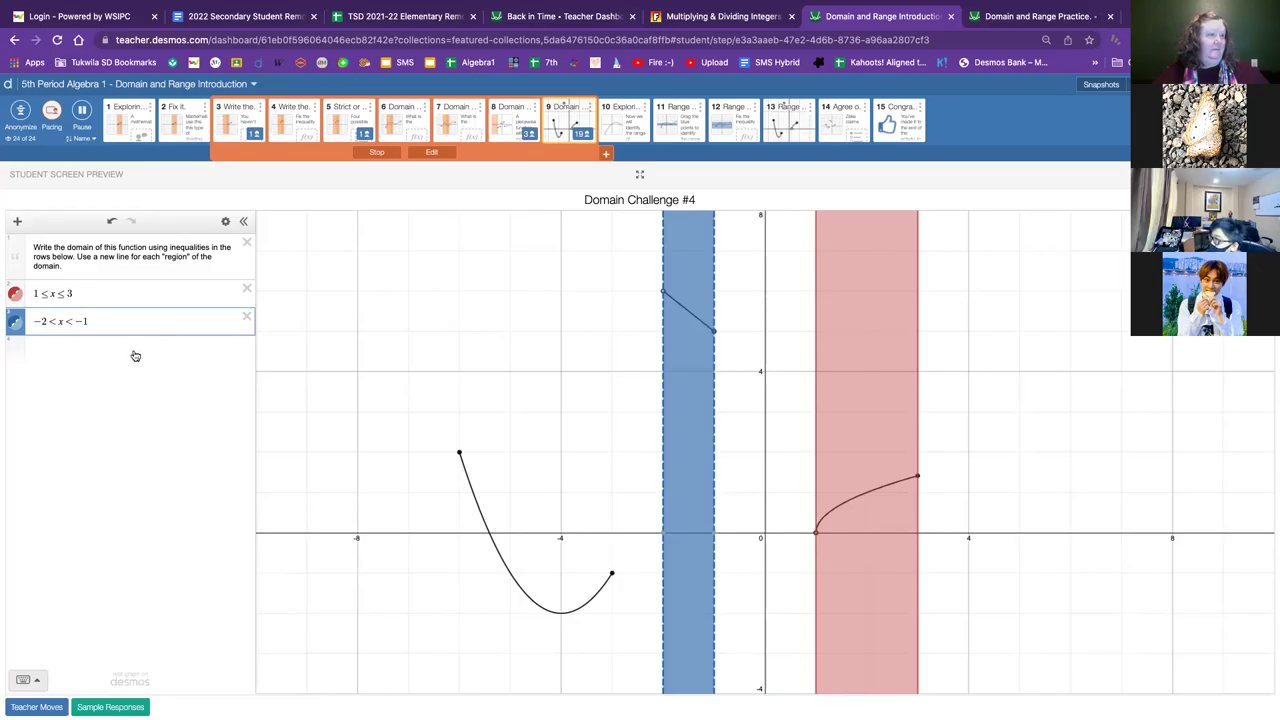
{"action": "left_click", "coordinate": [132, 345]}
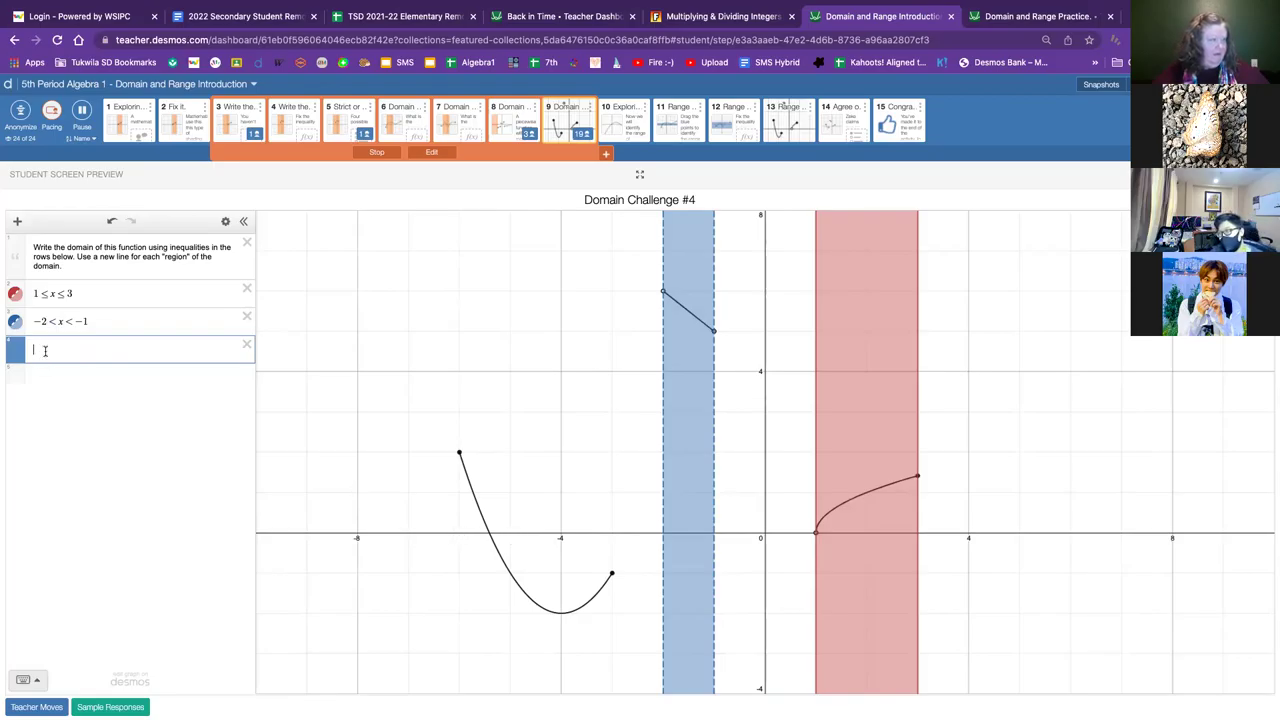
- Enter −6 ≤ x ≤ −3 in the third row using the keypad's ≤ signs
{"action": "type", "text": "-"}
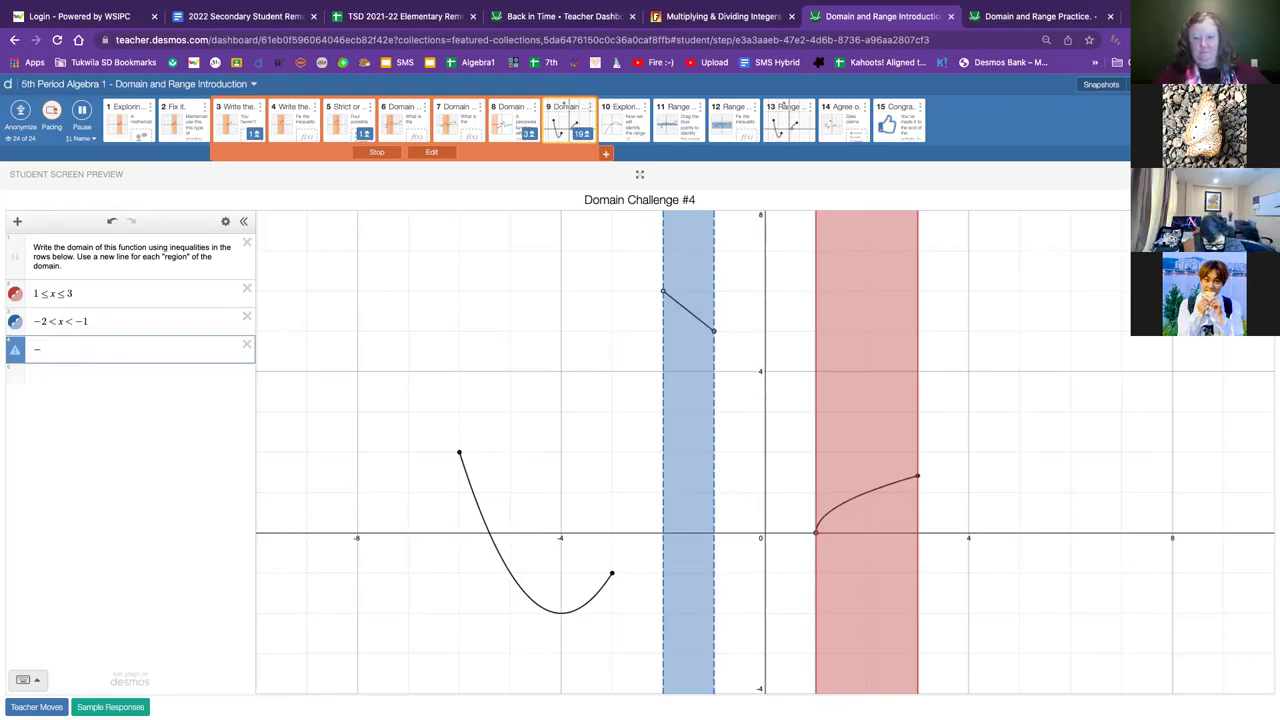
{"action": "type", "text": "6"}
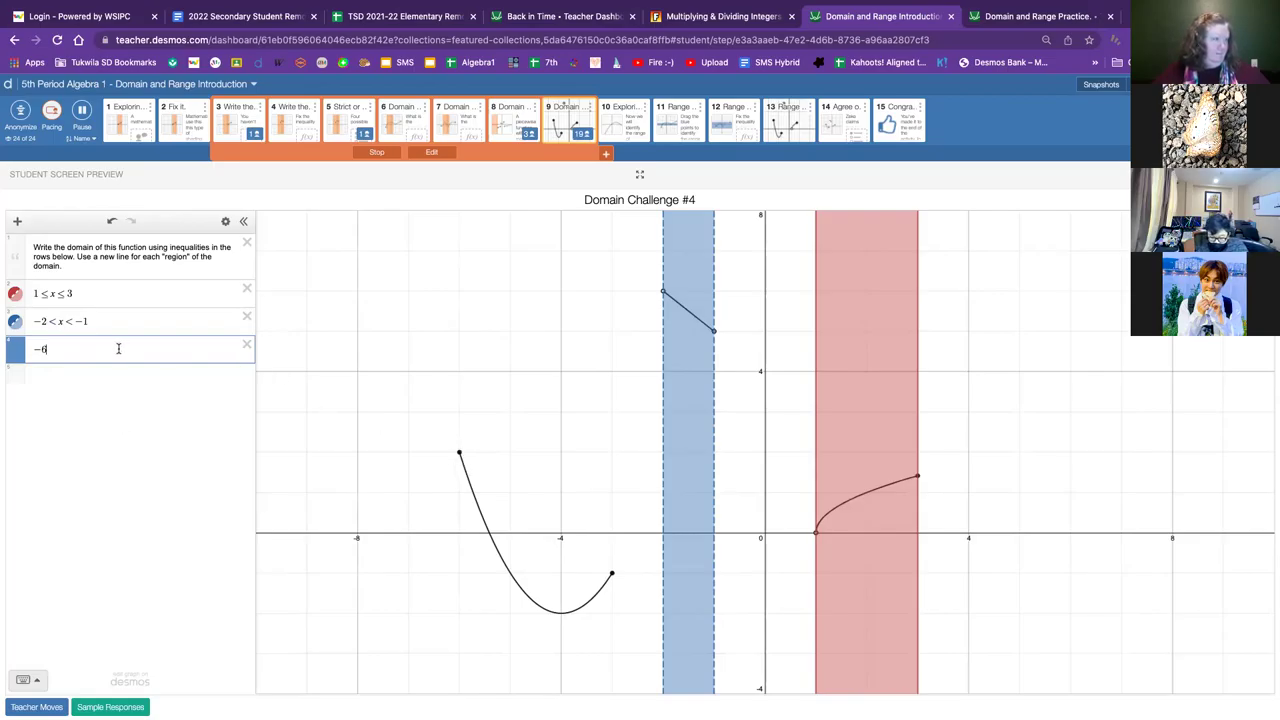
{"action": "left_click", "coordinate": [35, 684]}
{"action": "left_click", "coordinate": [524, 662]}
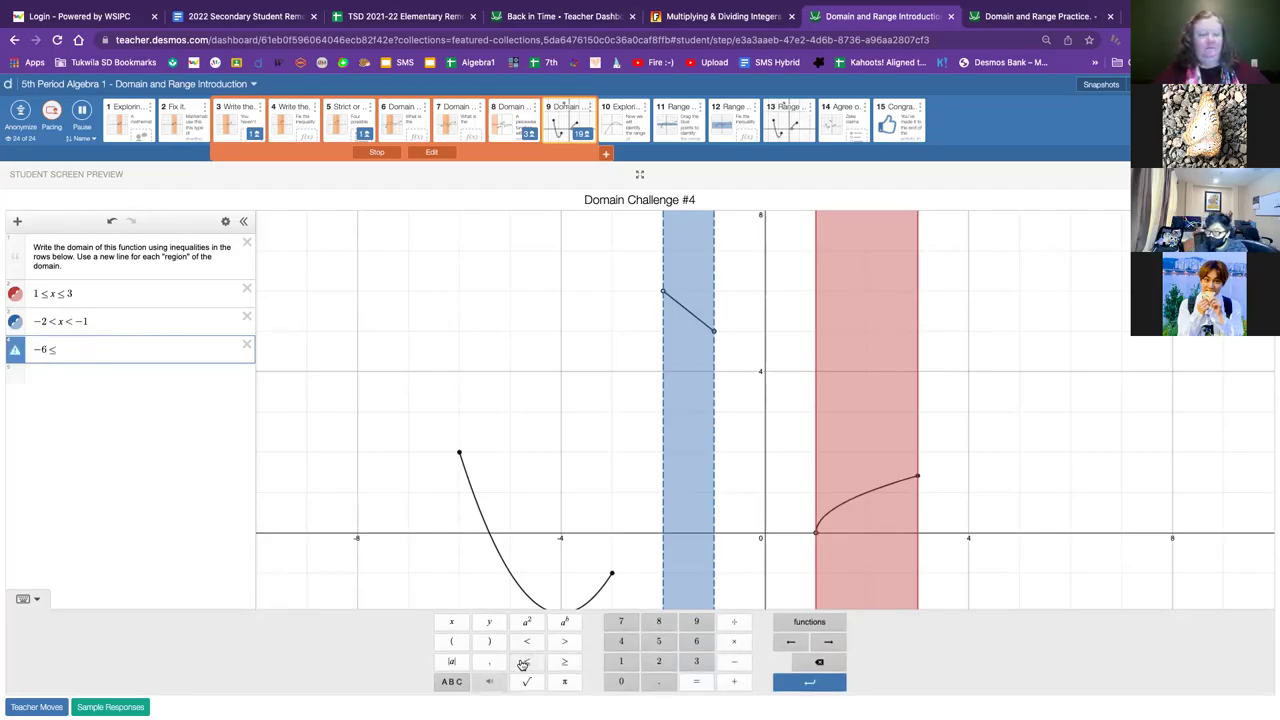
{"action": "type", "text": "x"}
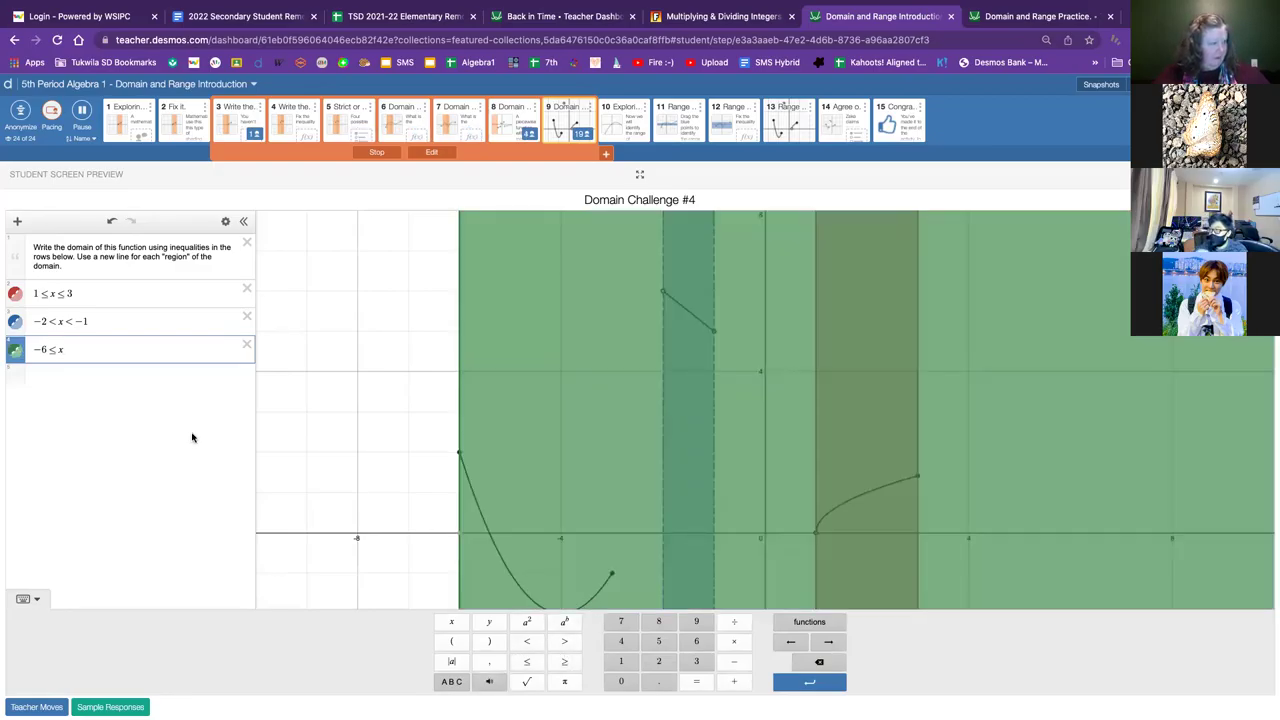
{"action": "left_click", "coordinate": [527, 664]}
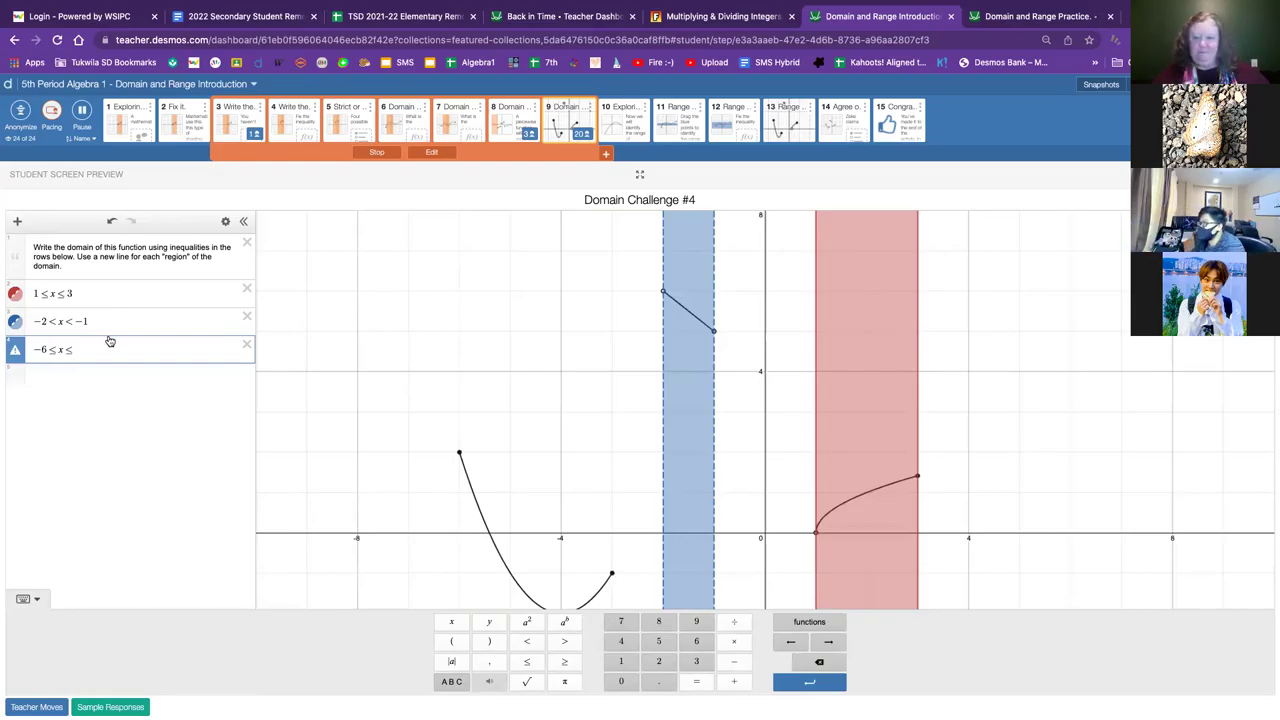
{"action": "type", "text": "-3"}
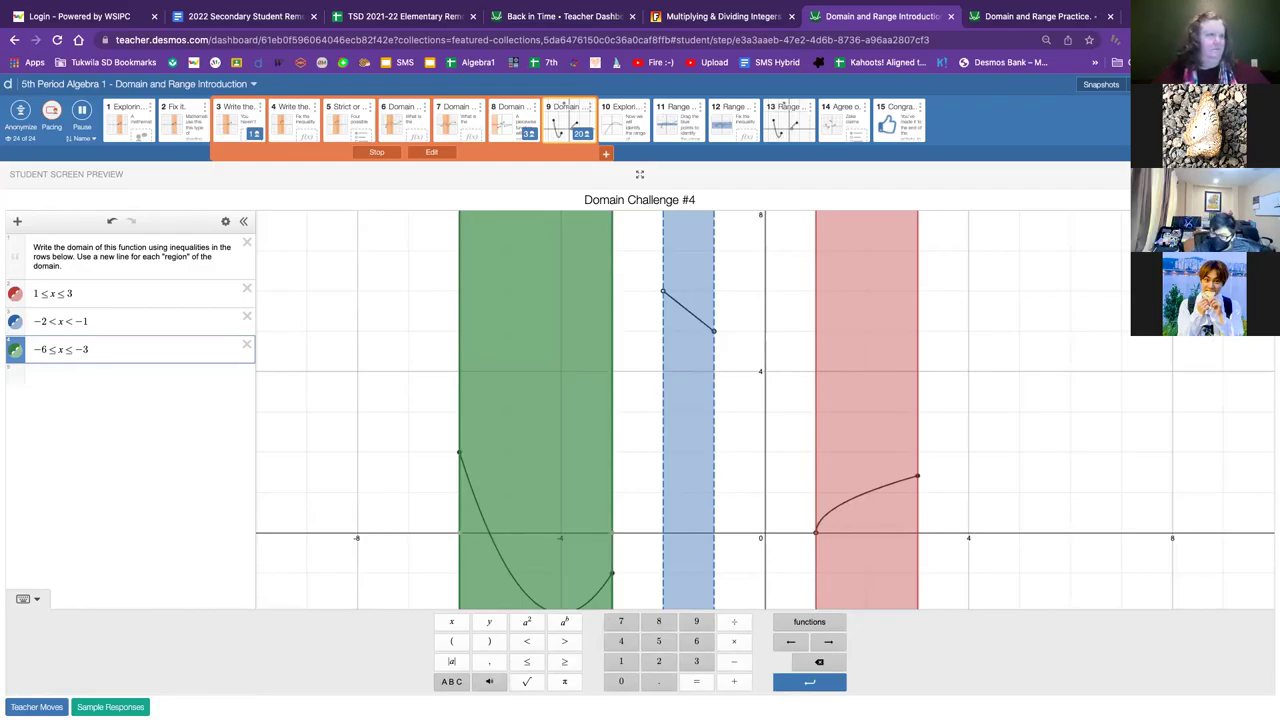
{"action": "left_click", "coordinate": [343, 443]}
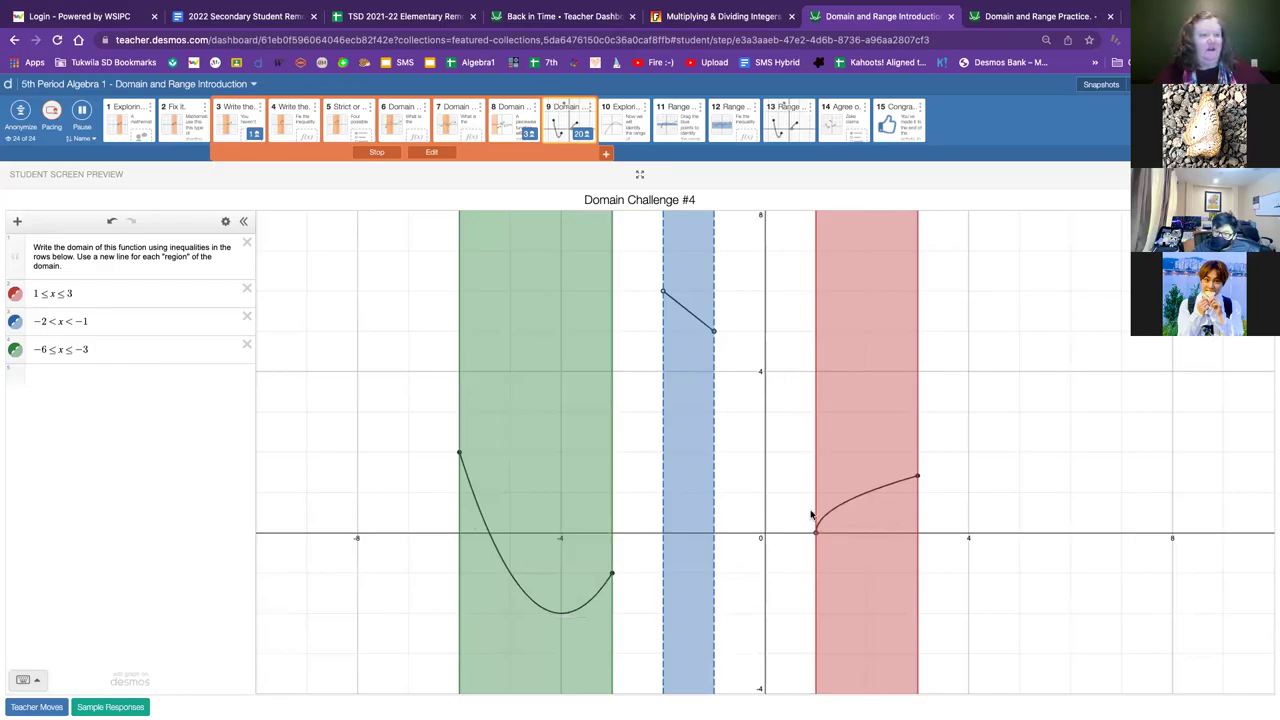
- Change the first answer to 1 < x ≤ 3 and extend student pacing to slide 10
{"action": "left_click", "coordinate": [45, 293]}
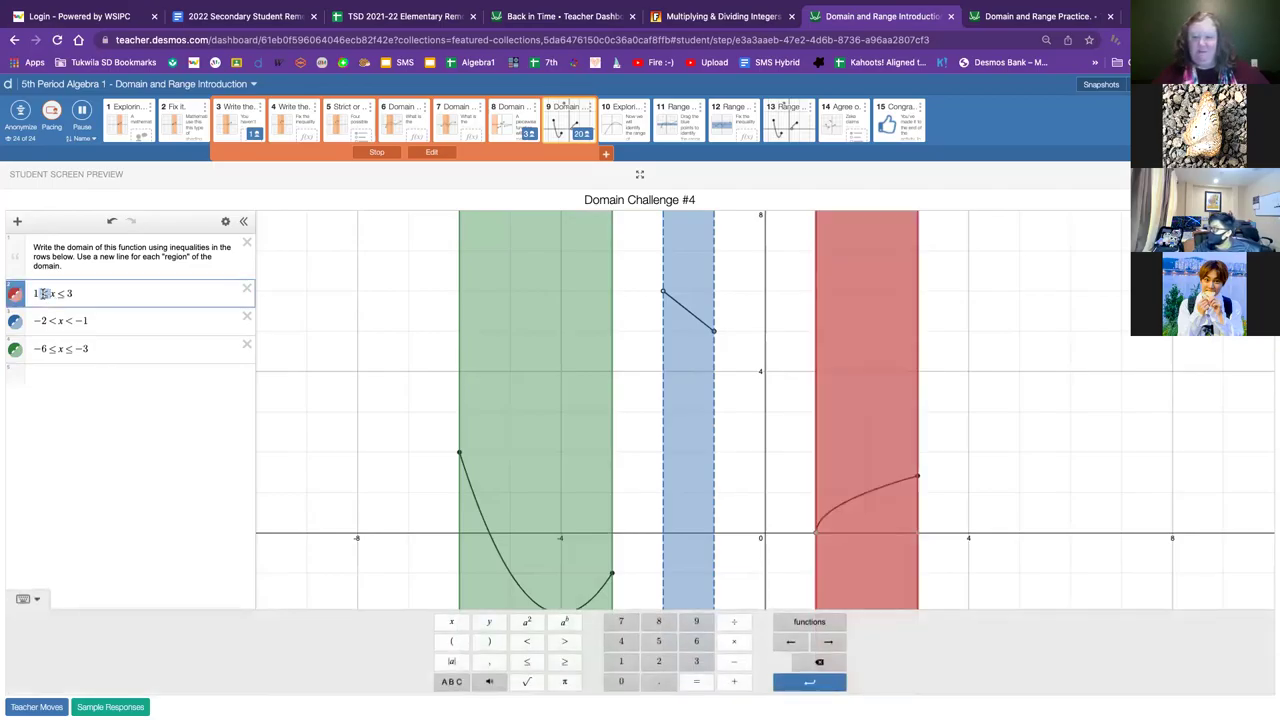
{"action": "key", "text": "BackSpace"}
{"action": "type", "text": "<"}
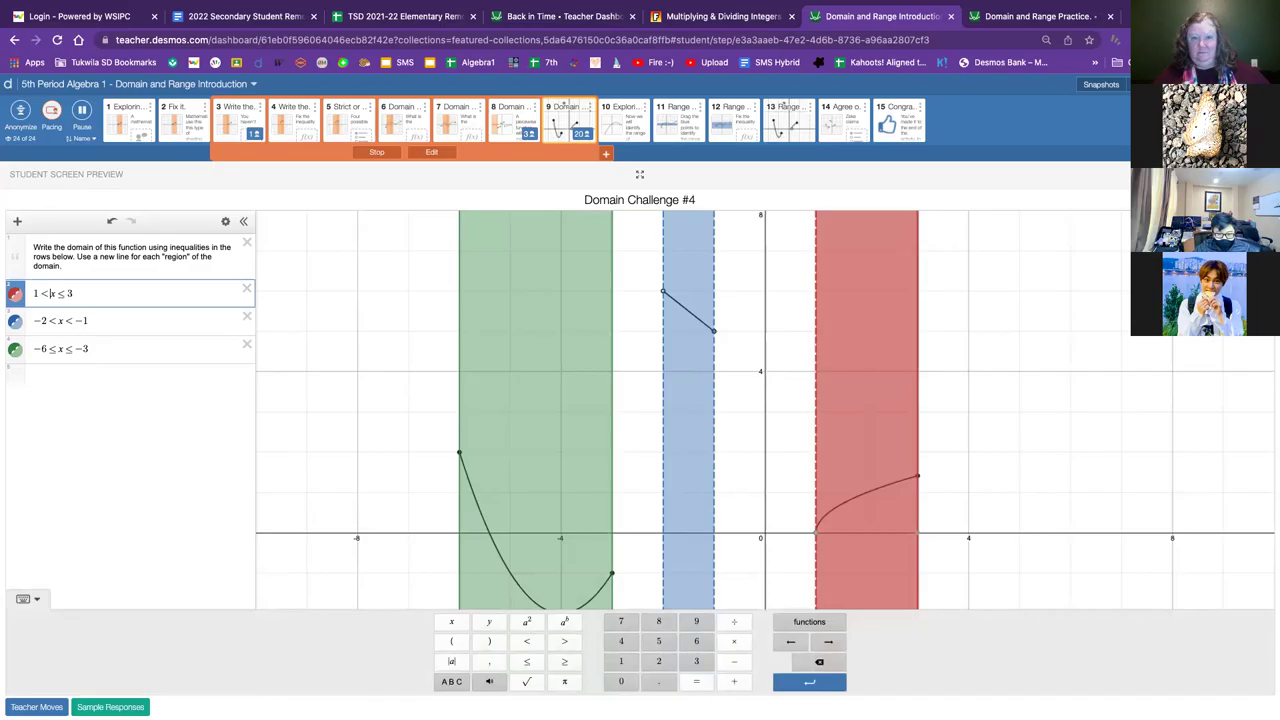
{"action": "key", "text": "Return"}
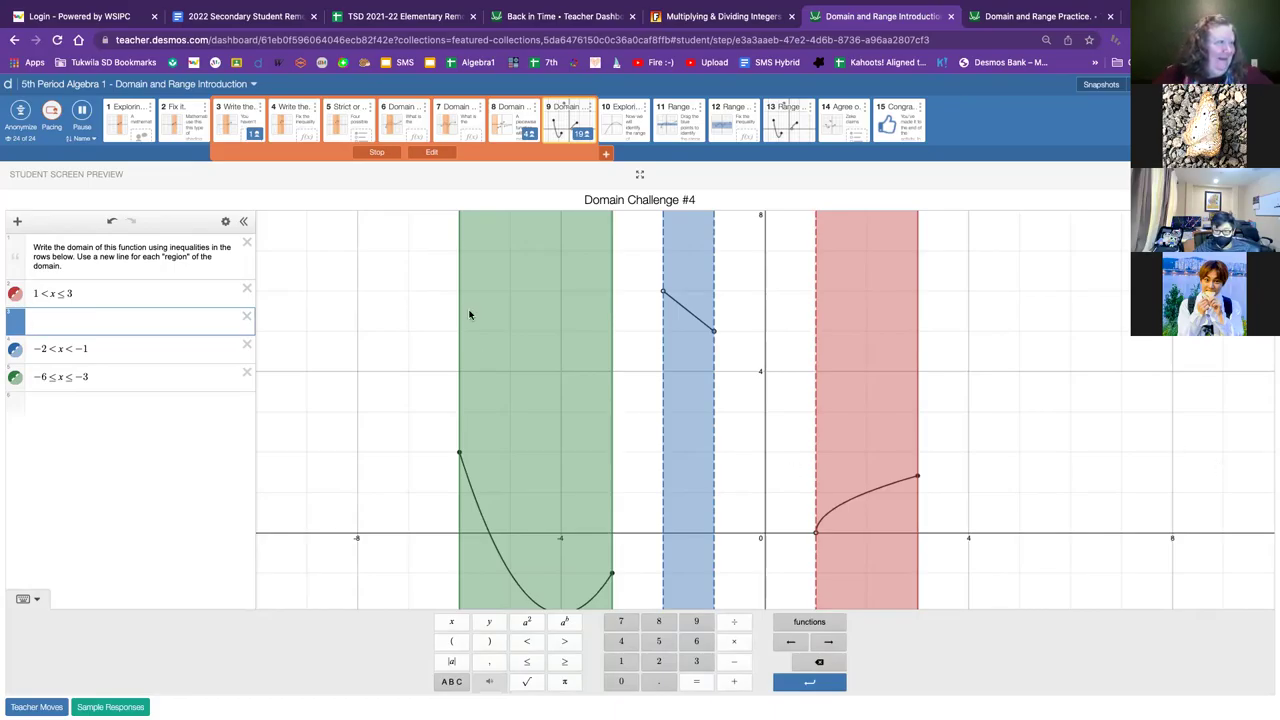
{"action": "left_click_drag", "start_coordinate": [605, 155], "coordinate": [667, 157]}
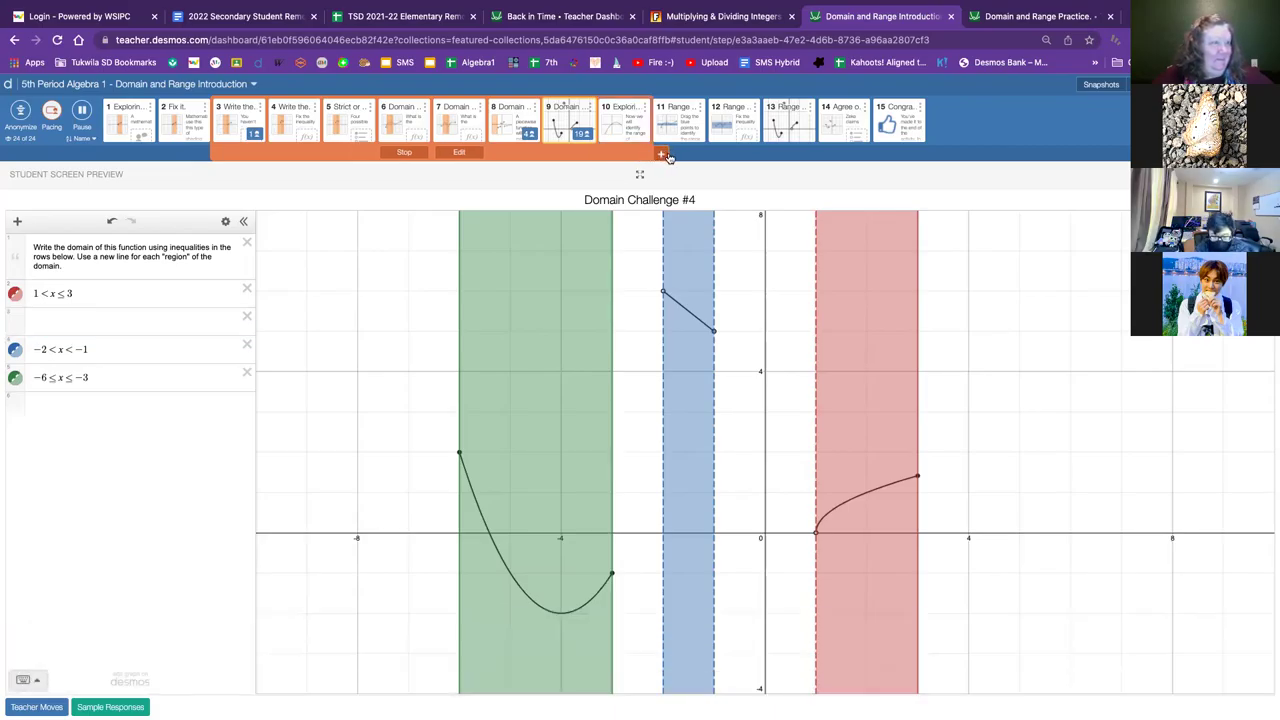
- Preview slide 10, step back to Domain Challenge #4, then return to Exploring Range
{"action": "left_click", "coordinate": [620, 120]}
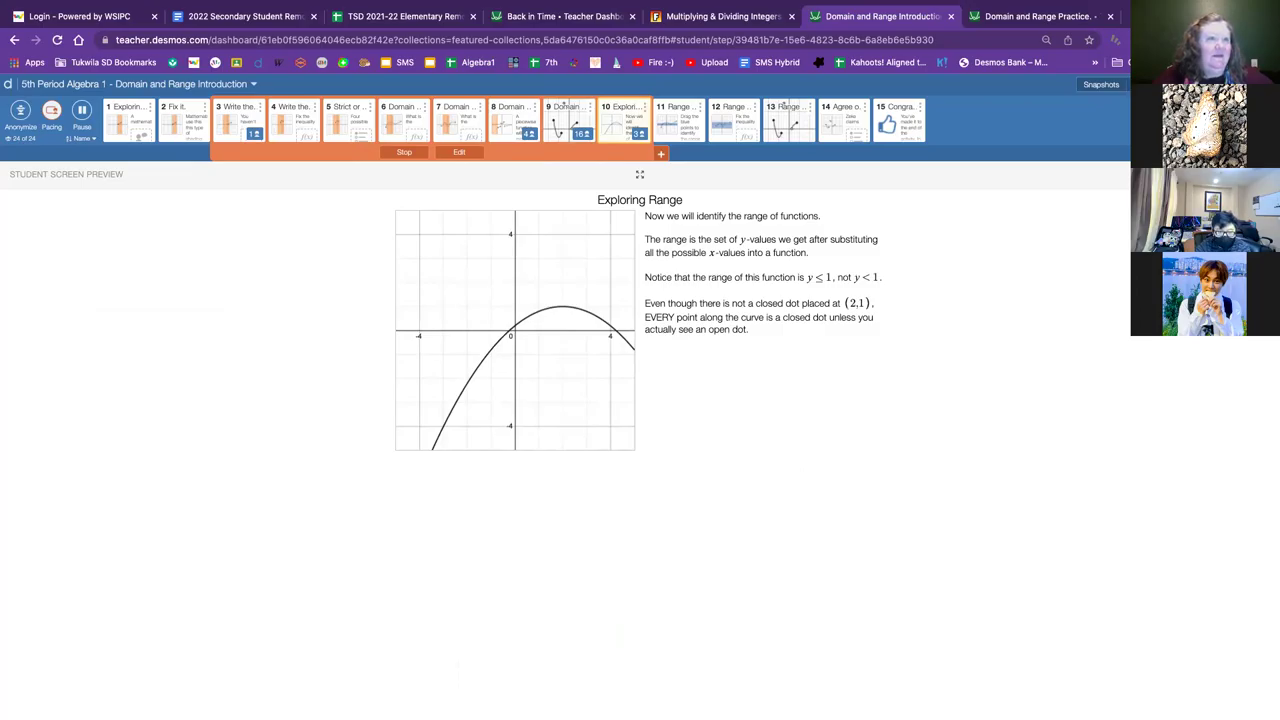
{"action": "left_click", "coordinate": [562, 118]}
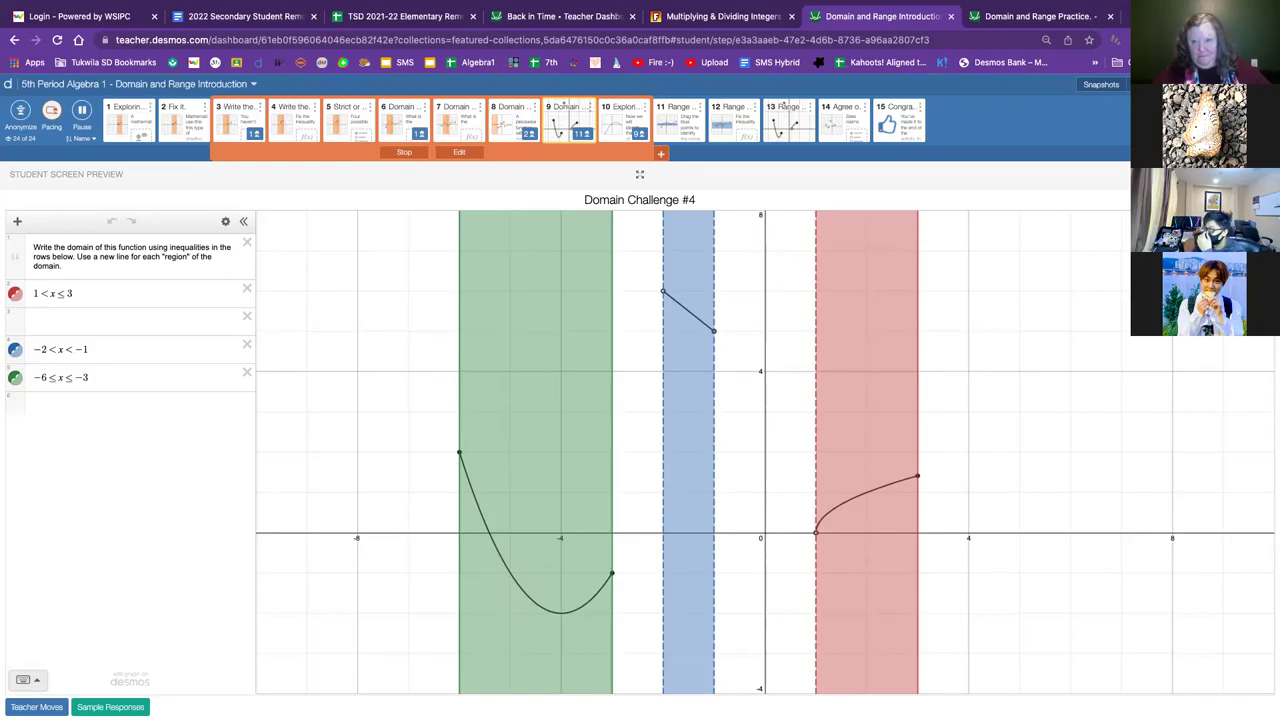
{"action": "key", "text": "Right"}
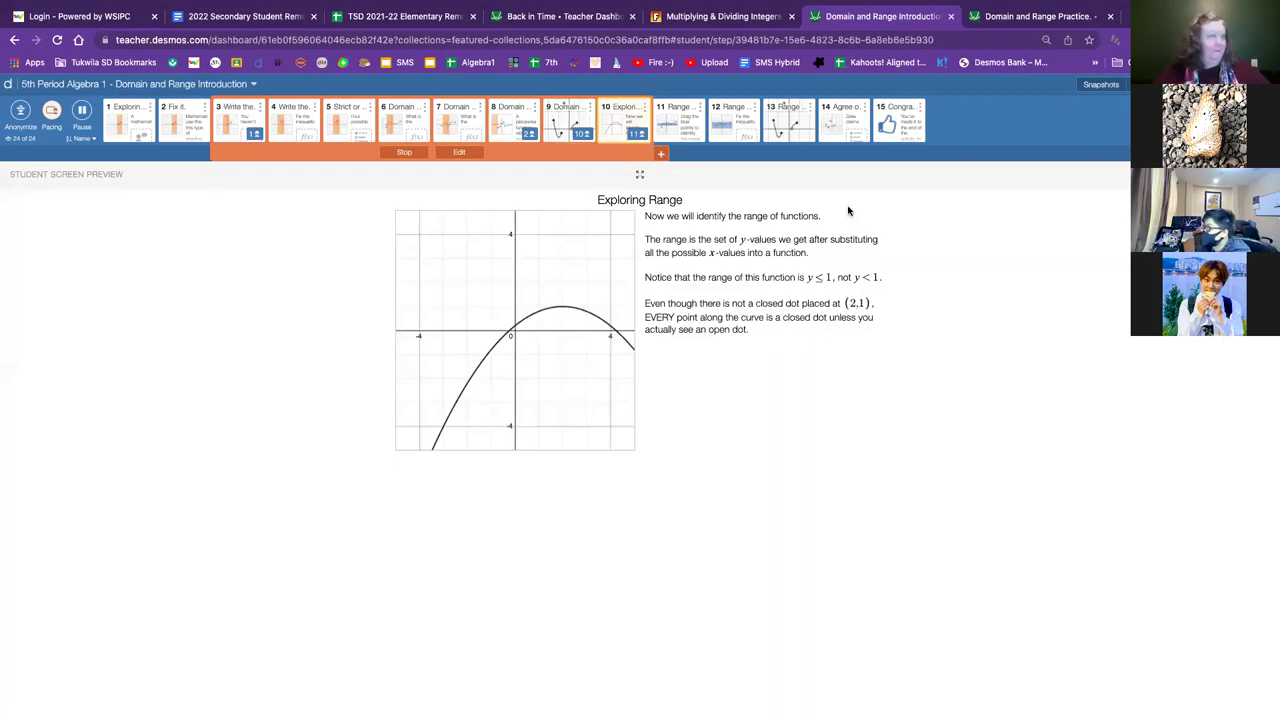
- Pause the class while the Exploring Range preview shows the parabola peaking at (2, 1)
{"action": "left_click", "coordinate": [82, 110]}
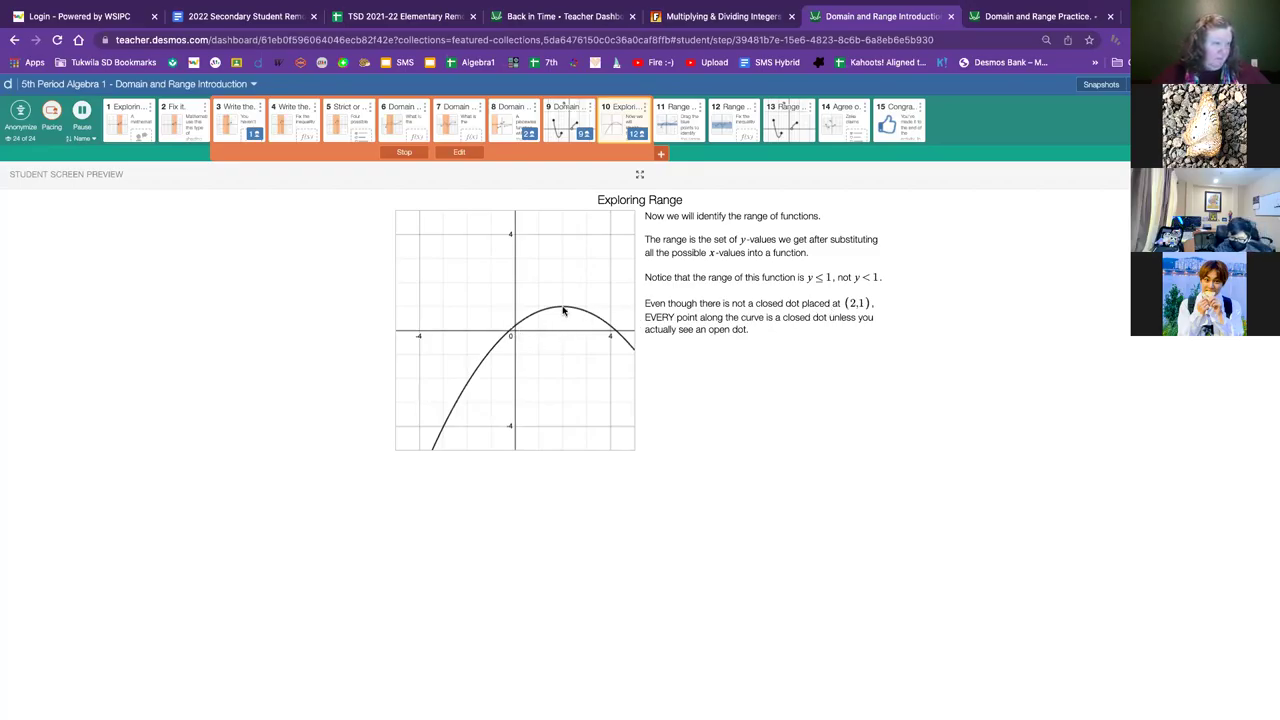
{"action": "mouse_move", "coordinate": [564, 312]}
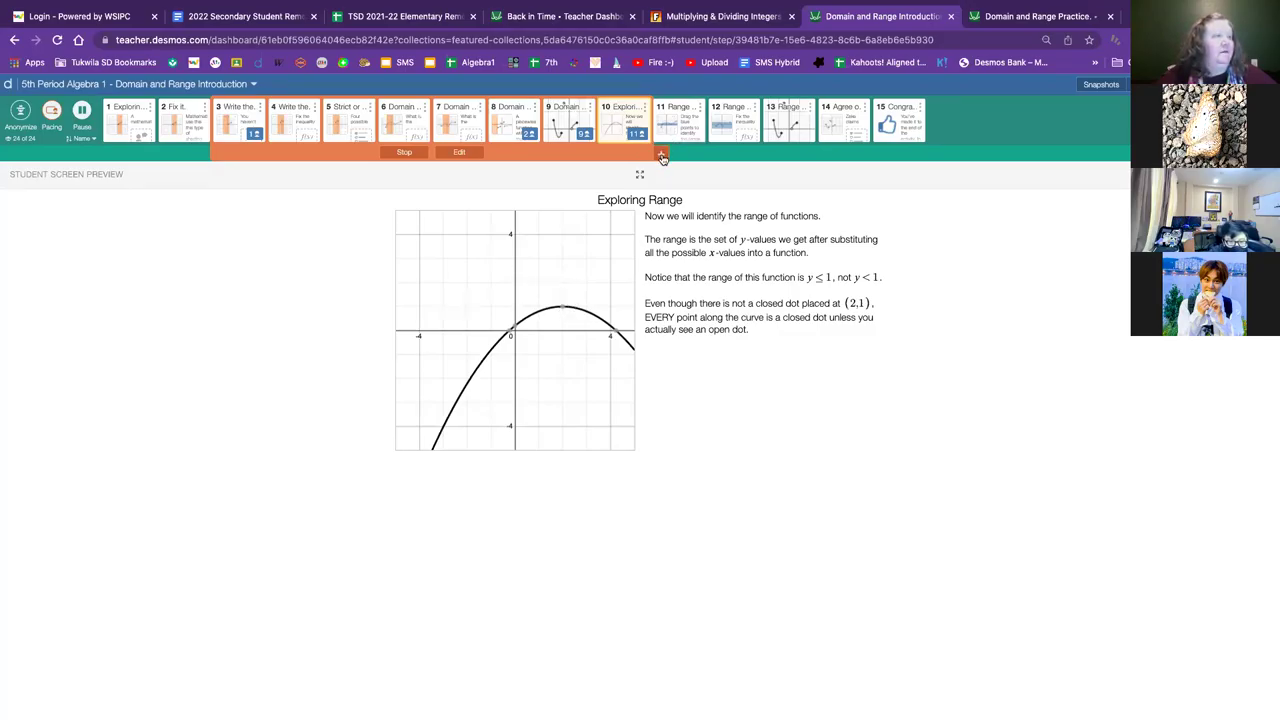
- On Range Challenge #1, drag the band's top edge up and bottom edge down to cover the curve
{"action": "left_click", "coordinate": [670, 122]}
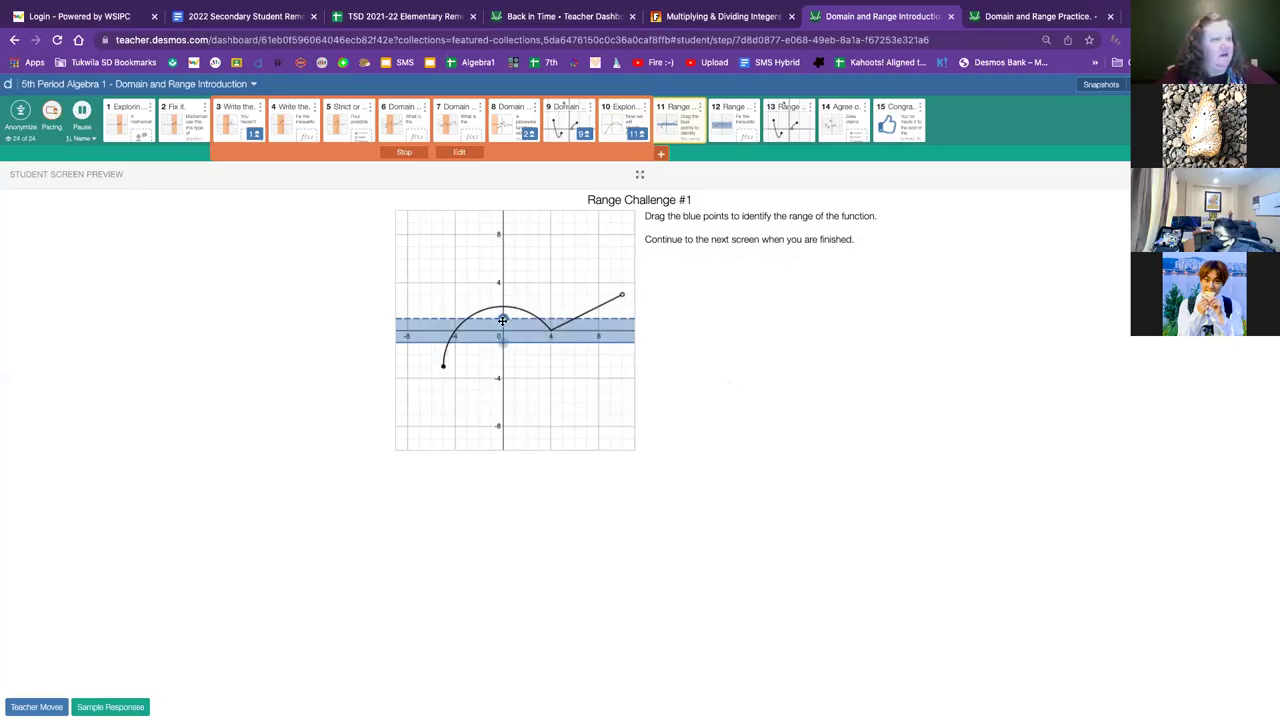
{"action": "left_click_drag", "start_coordinate": [502, 314], "coordinate": [501, 295]}
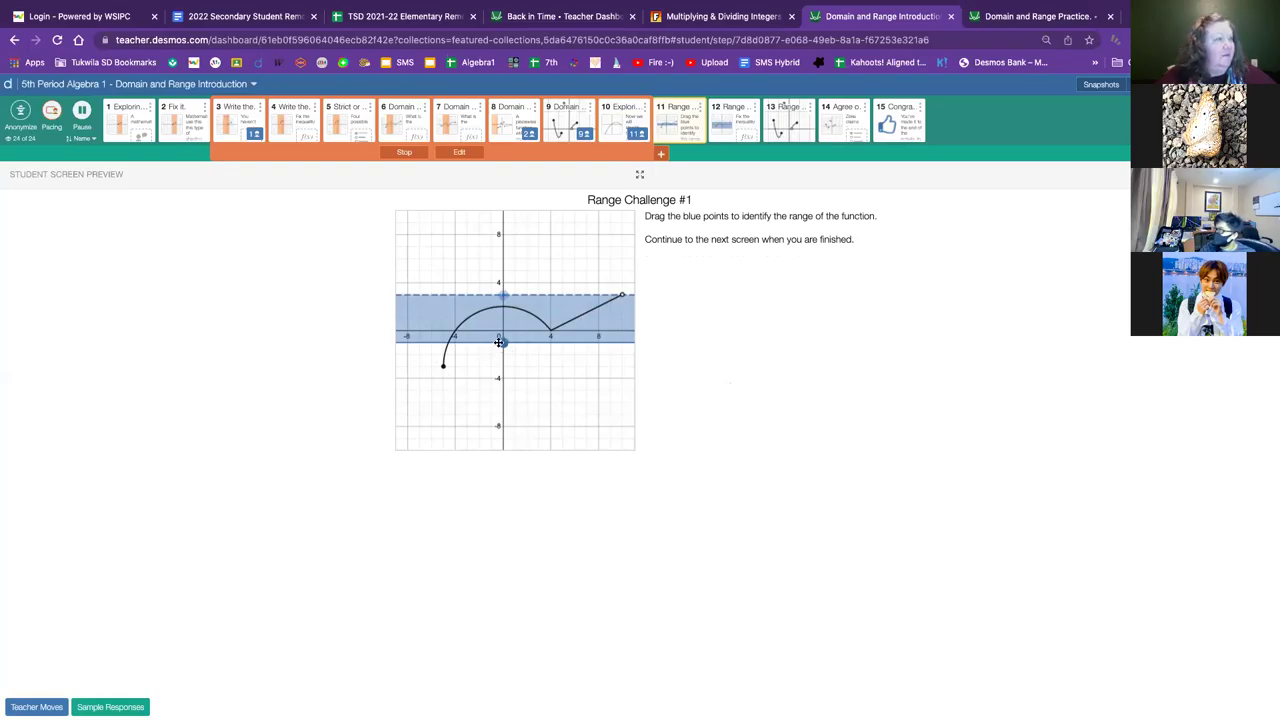
{"action": "left_click_drag", "start_coordinate": [502, 340], "coordinate": [501, 368]}
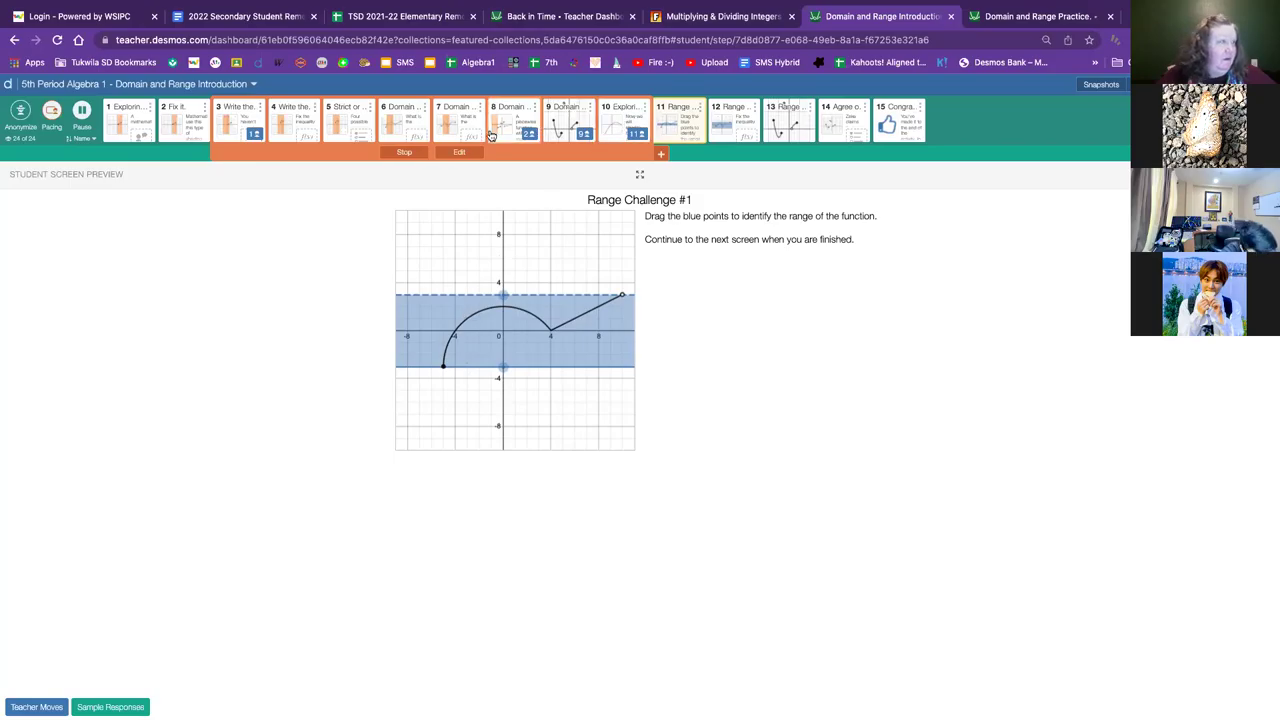
{"action": "left_click", "coordinate": [82, 110]}
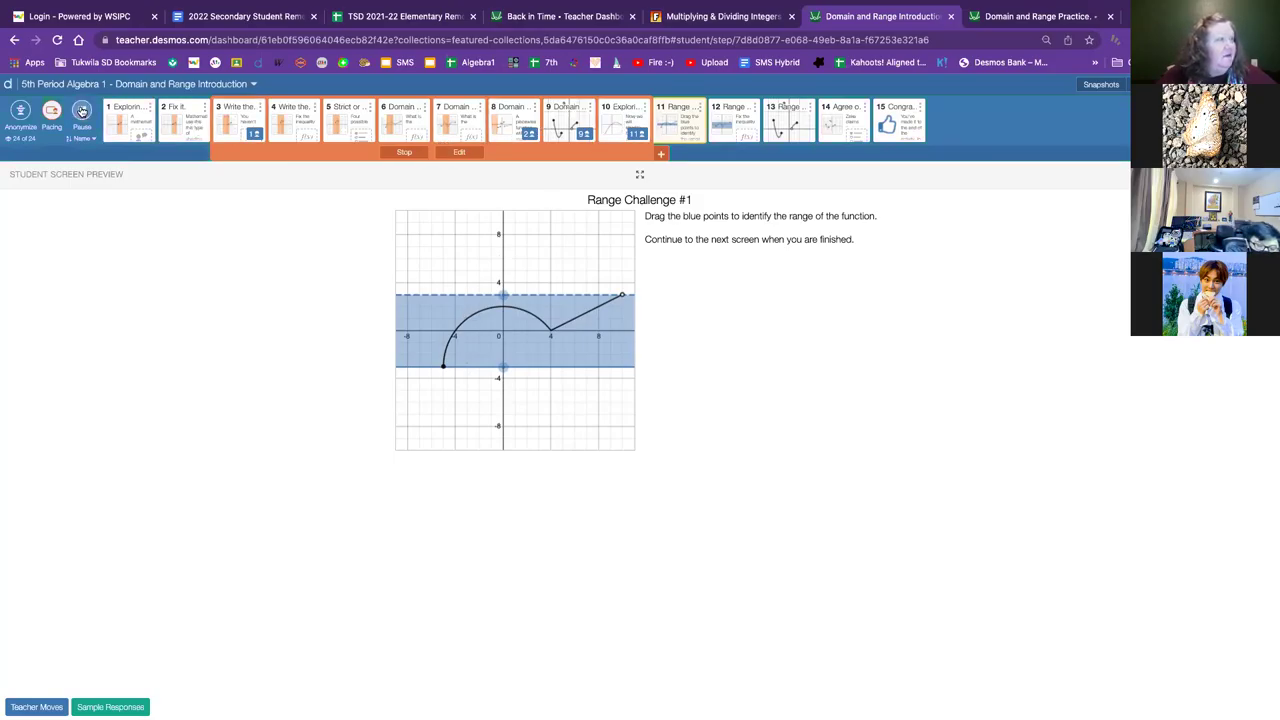
- Extend pacing to screen 12 and change Range Challenge #2's inequality from bounds −9 and −4 to −2 ≤ y < 2
{"action": "left_click", "coordinate": [662, 155]}
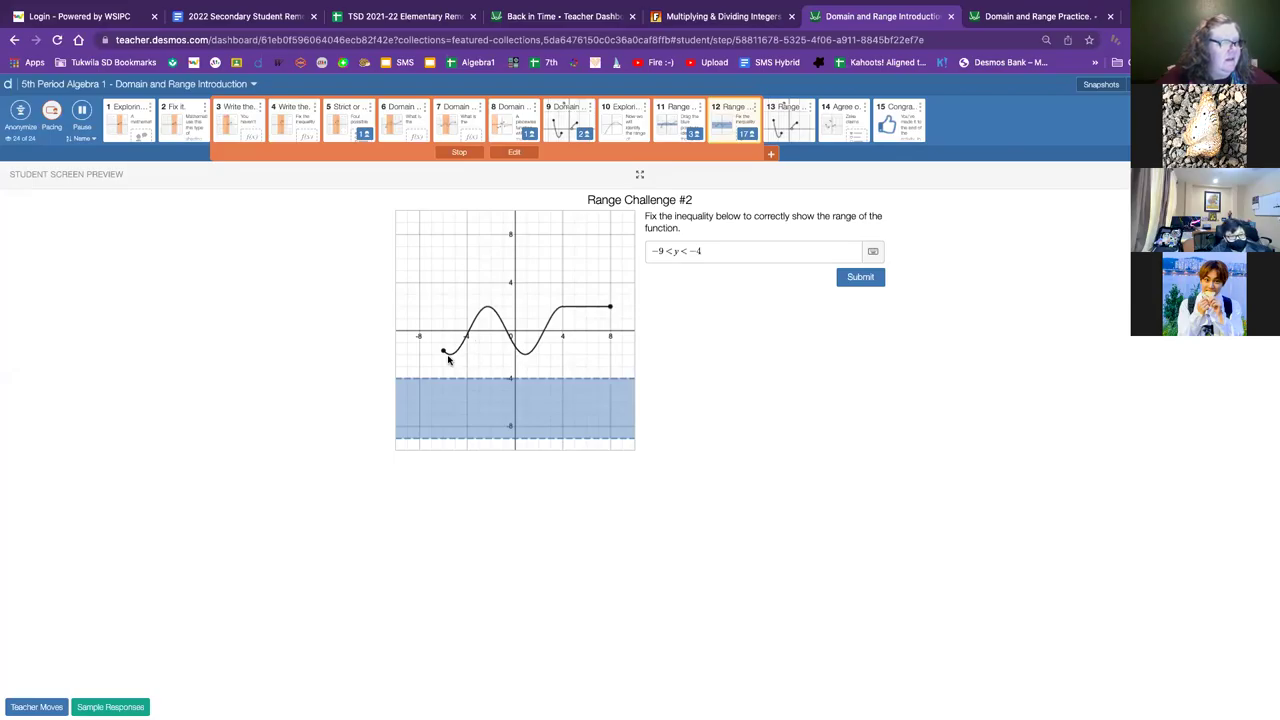
{"action": "left_click", "coordinate": [660, 251]}
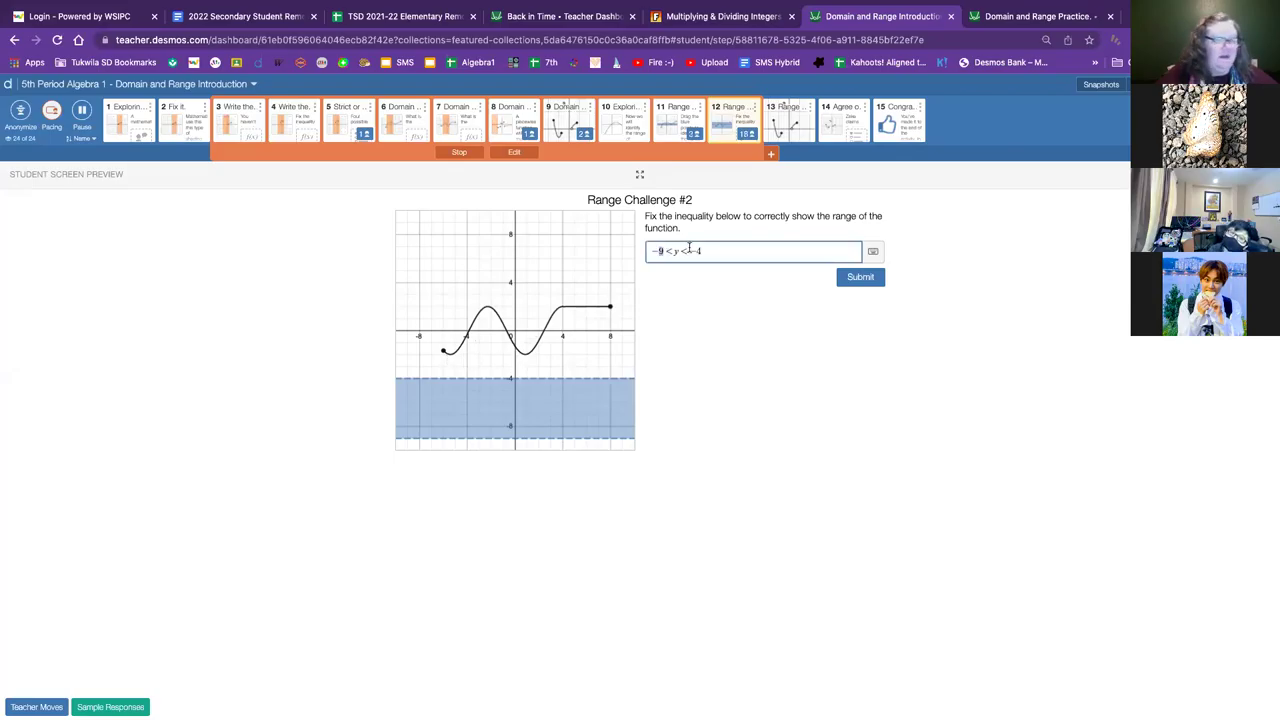
{"action": "key", "text": "BackSpace"}
{"action": "type", "text": "2"}
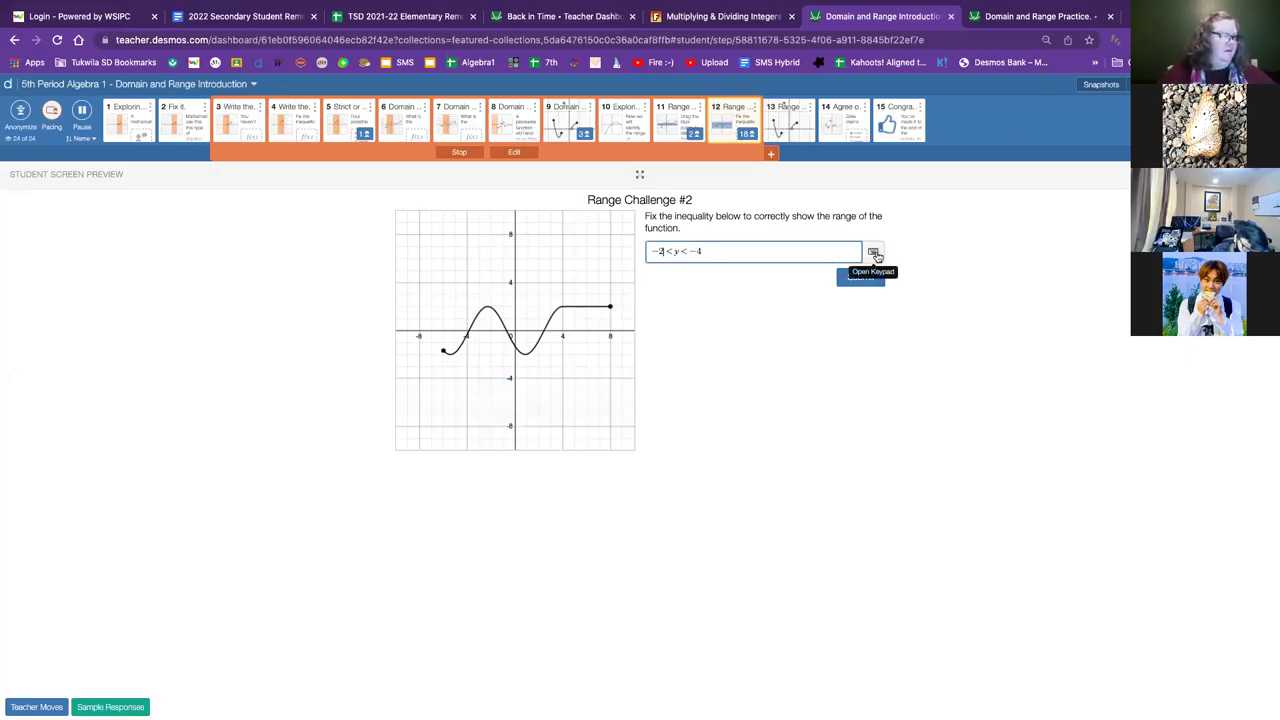
{"action": "left_click", "coordinate": [875, 255]}
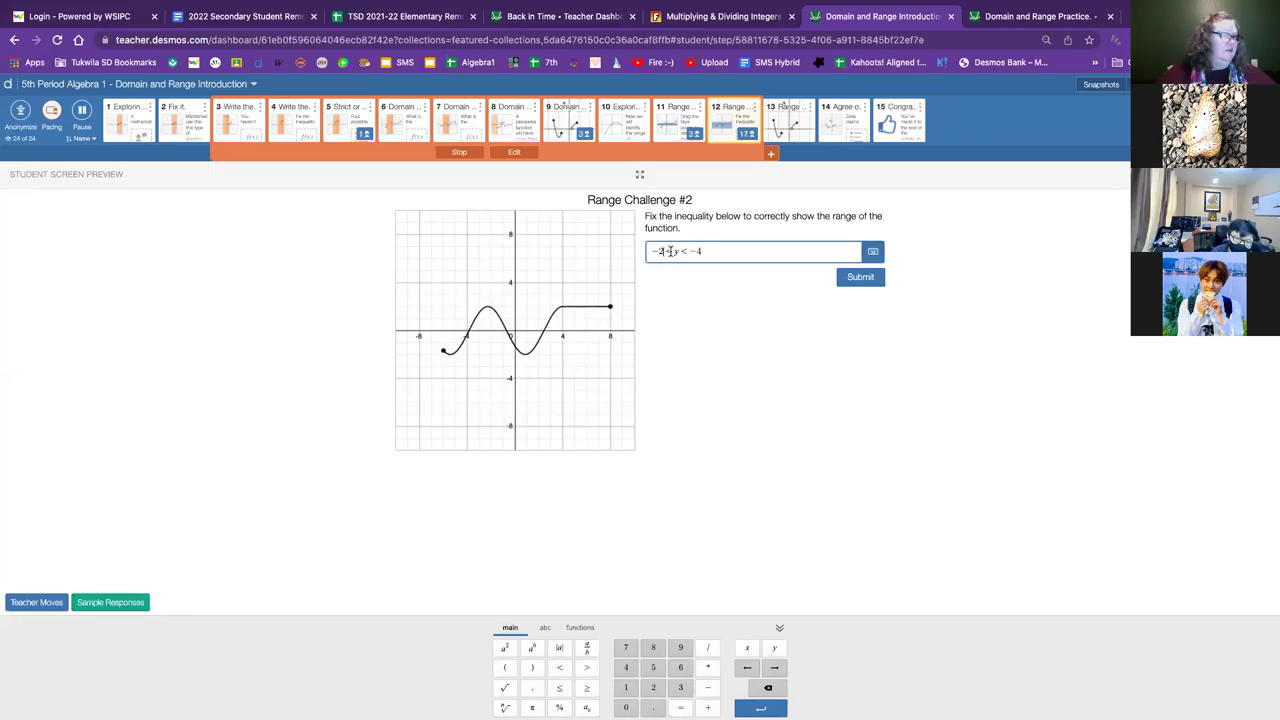
{"action": "left_click_drag", "start_coordinate": [669, 251], "coordinate": [661, 251]}
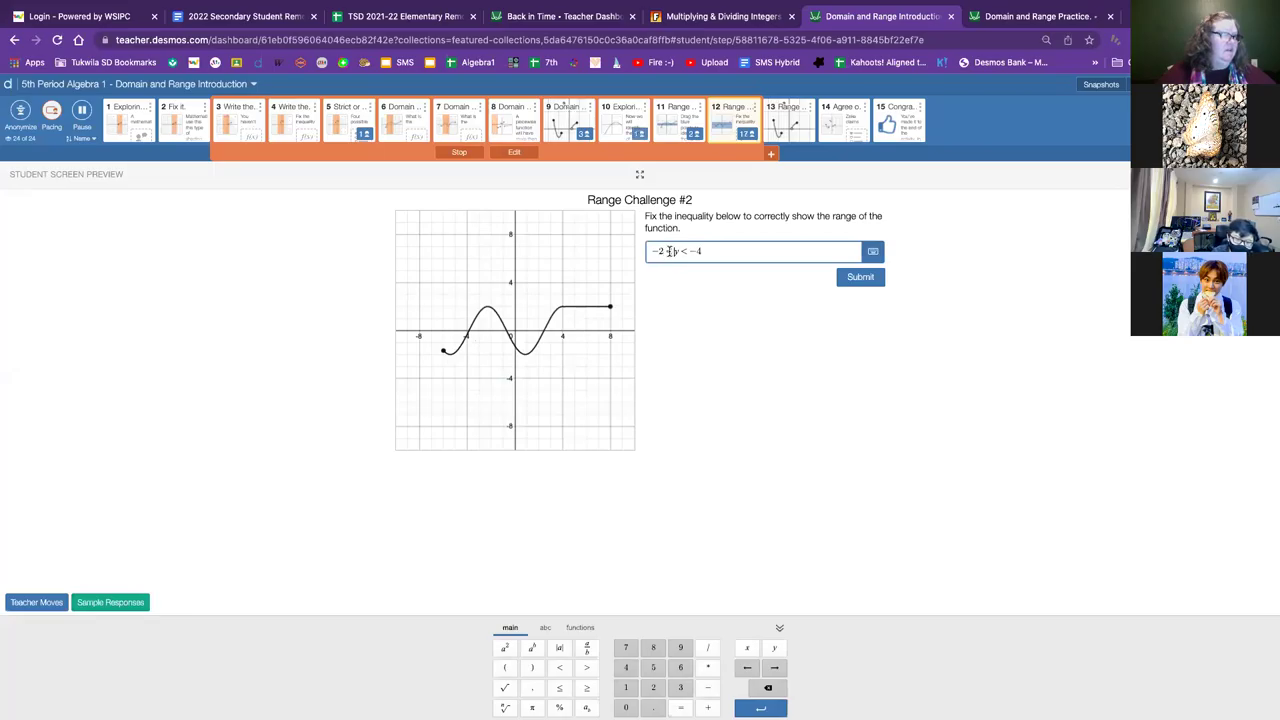
{"action": "left_click", "coordinate": [557, 690]}
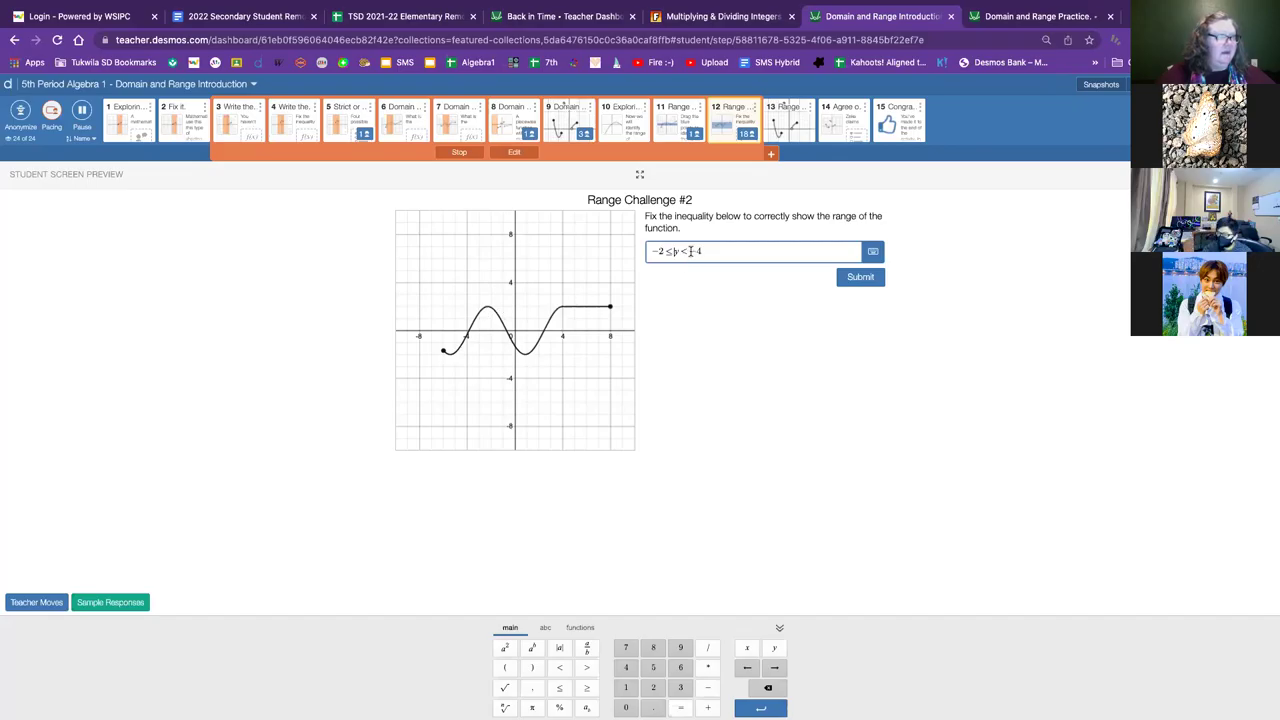
{"action": "left_click_drag", "start_coordinate": [689, 254], "coordinate": [706, 251]}
{"action": "type", "text": "2"}
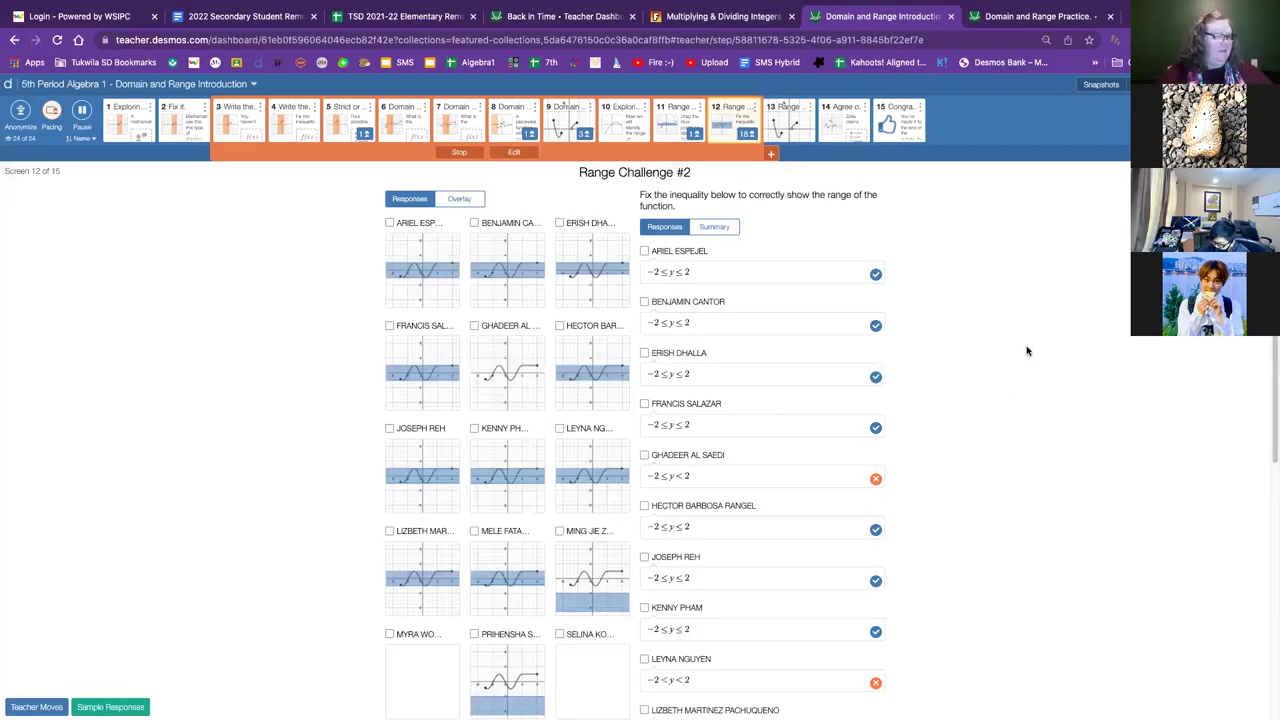
- Scroll down through all Range Challenge #2 responses, then back up
{"action": "scroll", "coordinate": [1026, 350], "scroll_direction": "down", "scroll_amount": 1}
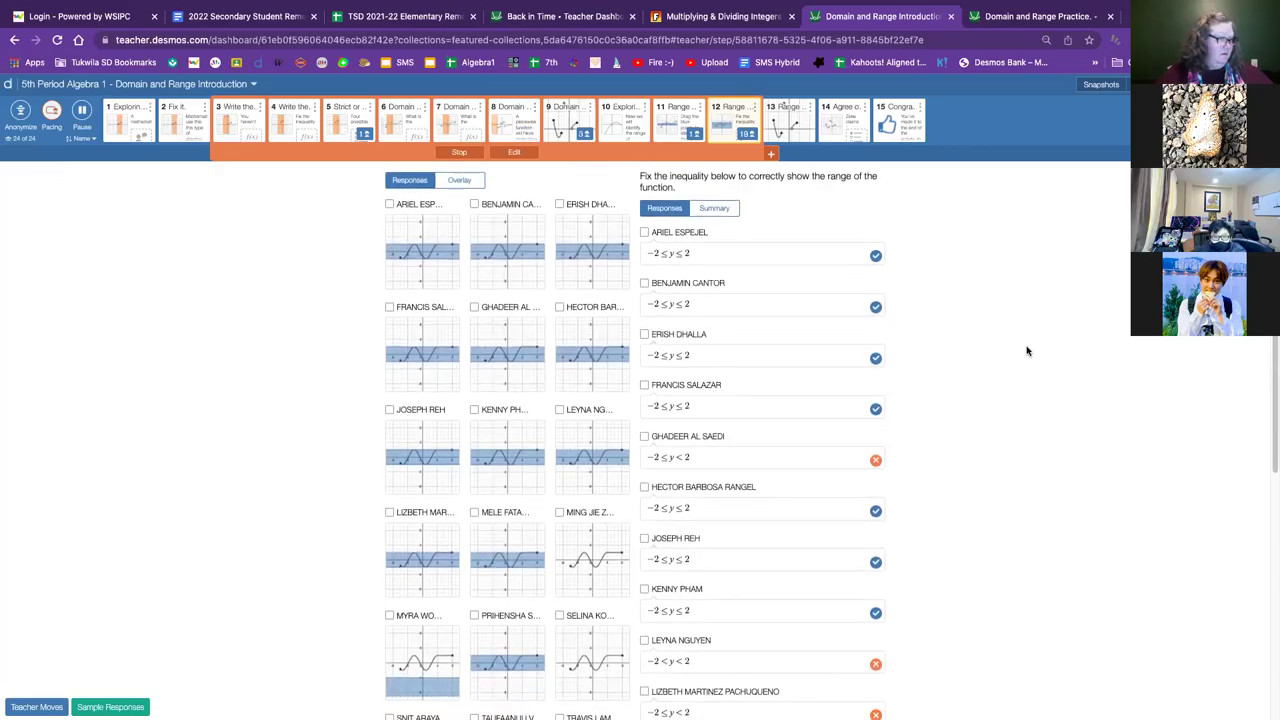
{"action": "scroll", "coordinate": [1026, 350], "scroll_direction": "down", "scroll_amount": 2}
{"action": "scroll", "coordinate": [1026, 350], "scroll_direction": "down", "scroll_amount": 5}
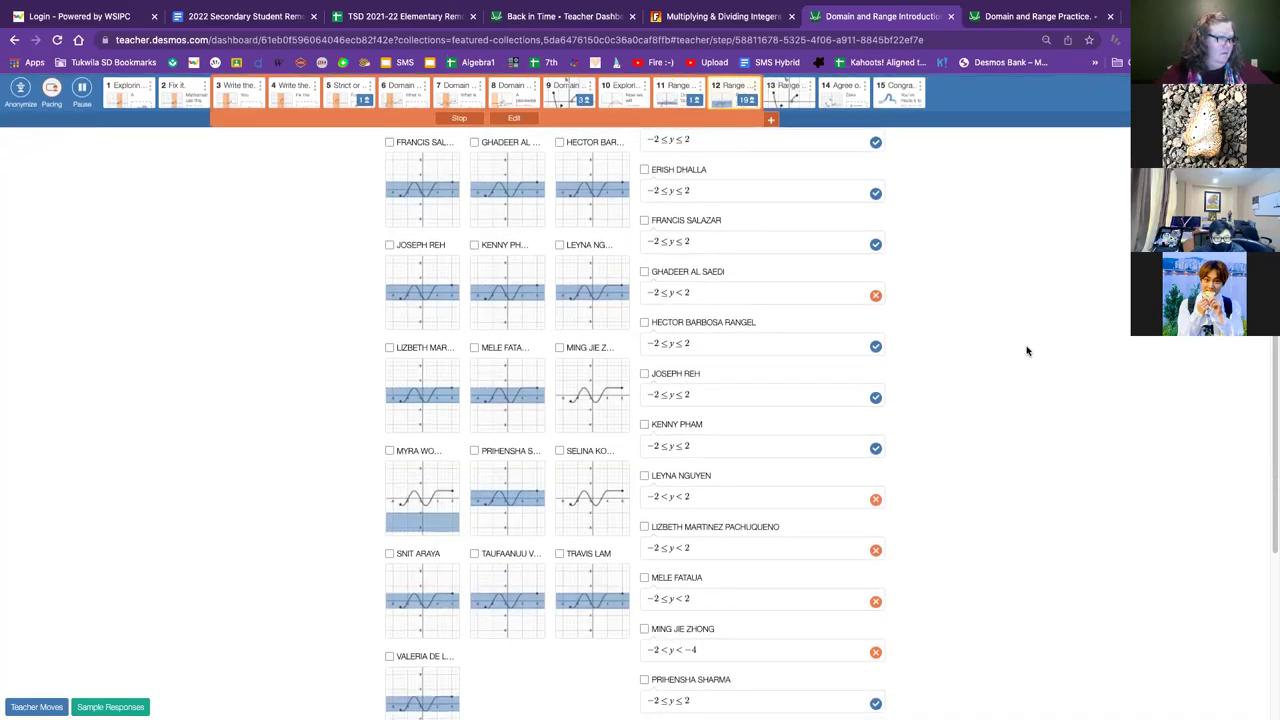
{"action": "scroll", "coordinate": [1026, 350], "scroll_direction": "down", "scroll_amount": 4}
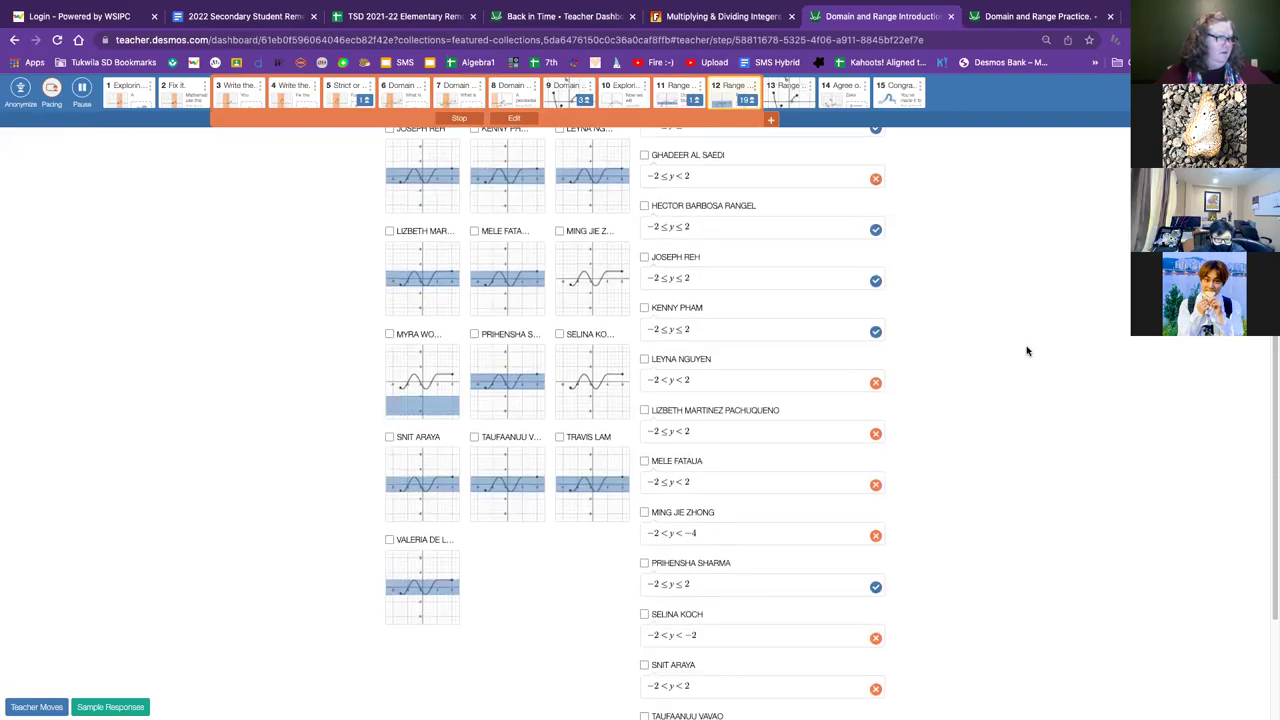
{"action": "scroll", "coordinate": [1026, 350], "scroll_direction": "down", "scroll_amount": 5}
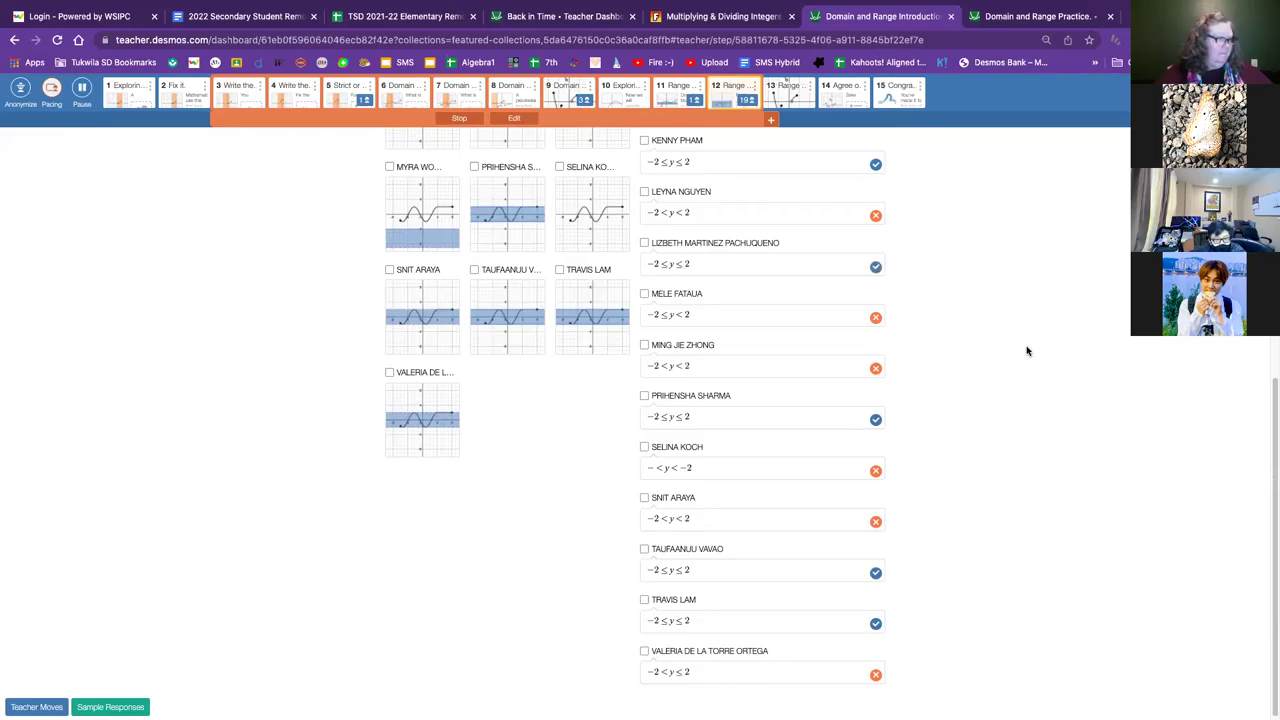
{"action": "scroll", "coordinate": [1026, 350], "scroll_direction": "up", "scroll_amount": 10}
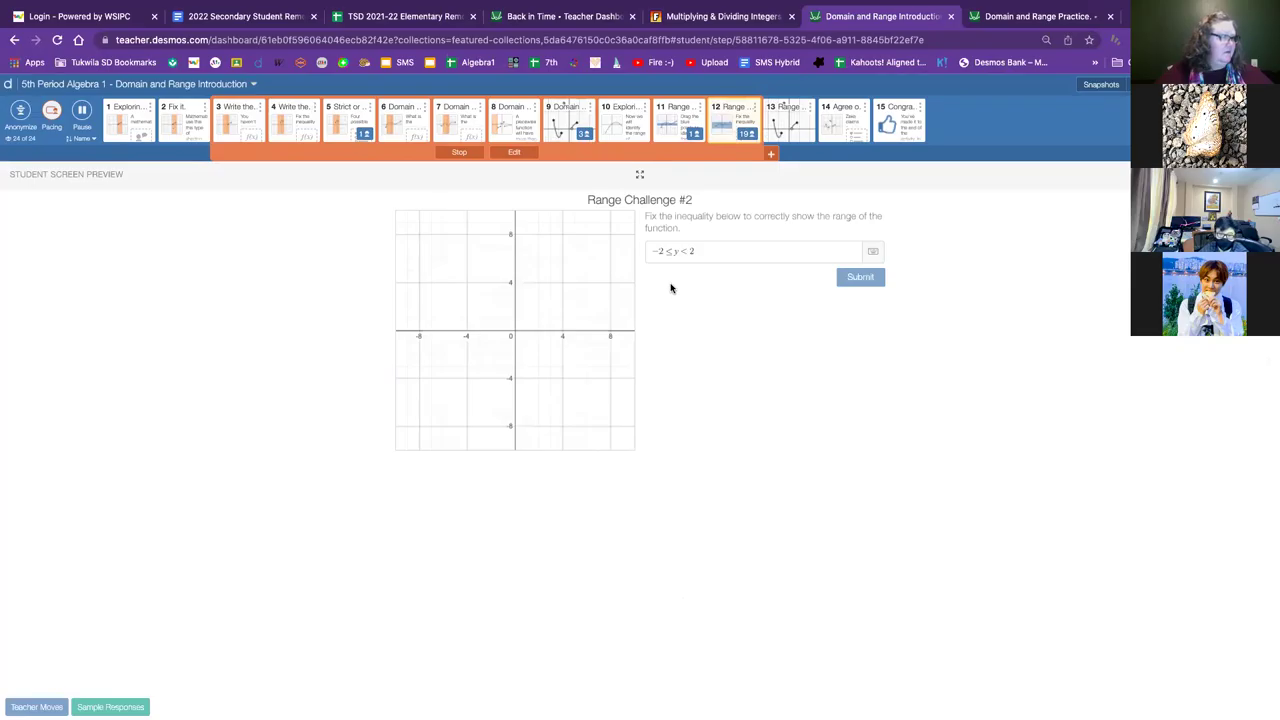
- Change the second sign to ≤ so the answer reads −2 ≤ y ≤ 2
{"action": "left_click", "coordinate": [688, 251]}
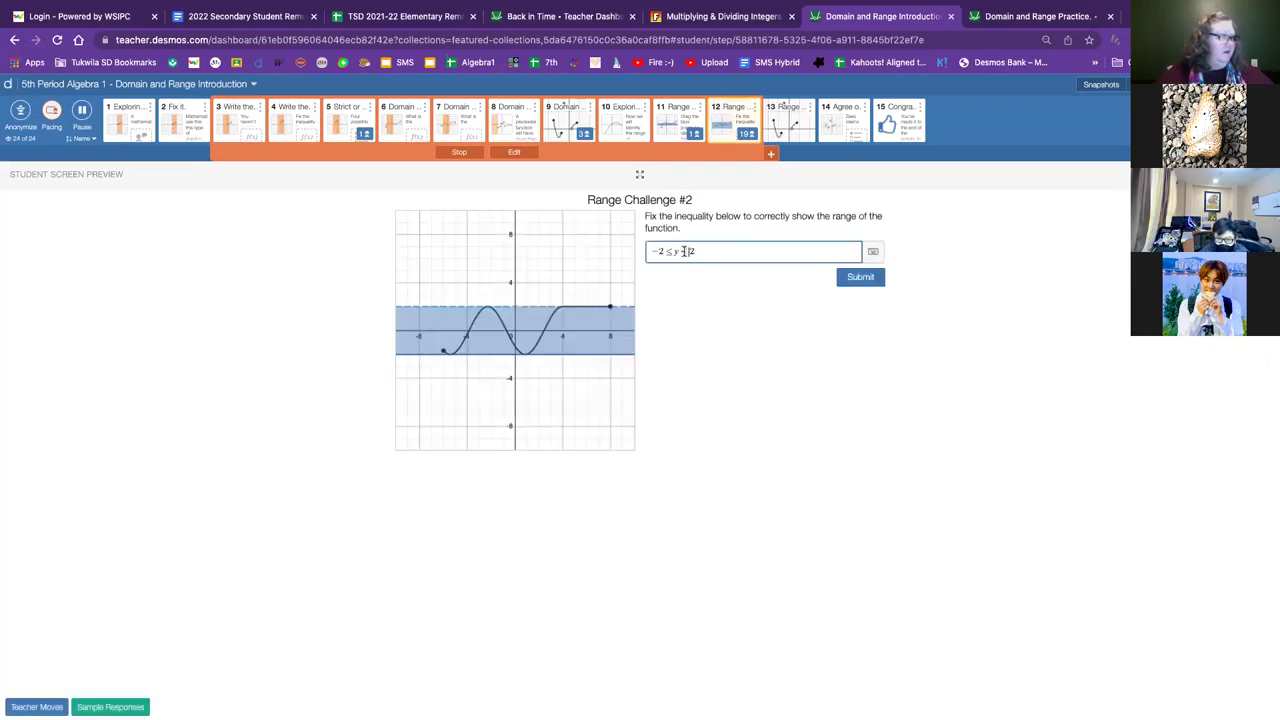
{"action": "left_click_drag", "start_coordinate": [683, 251], "coordinate": [678, 251]}
{"action": "left_click", "coordinate": [868, 252]}
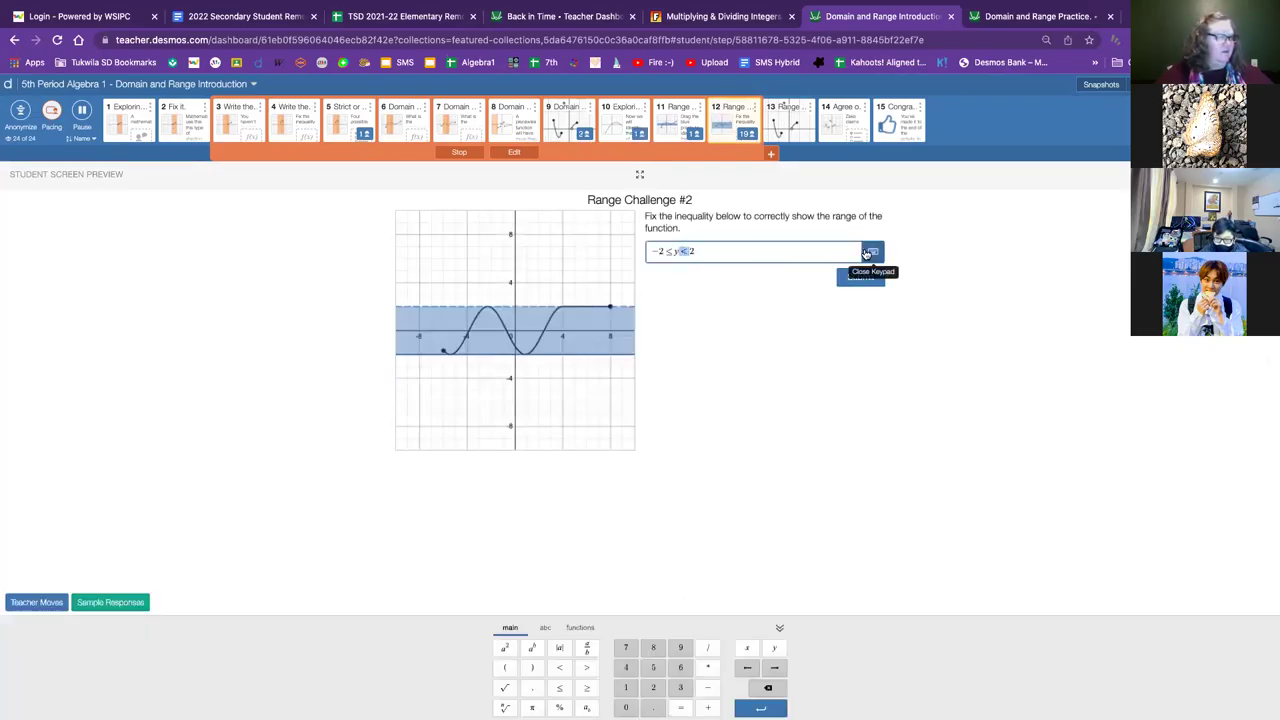
{"action": "left_click", "coordinate": [561, 690]}
{"action": "left_click", "coordinate": [1005, 272]}
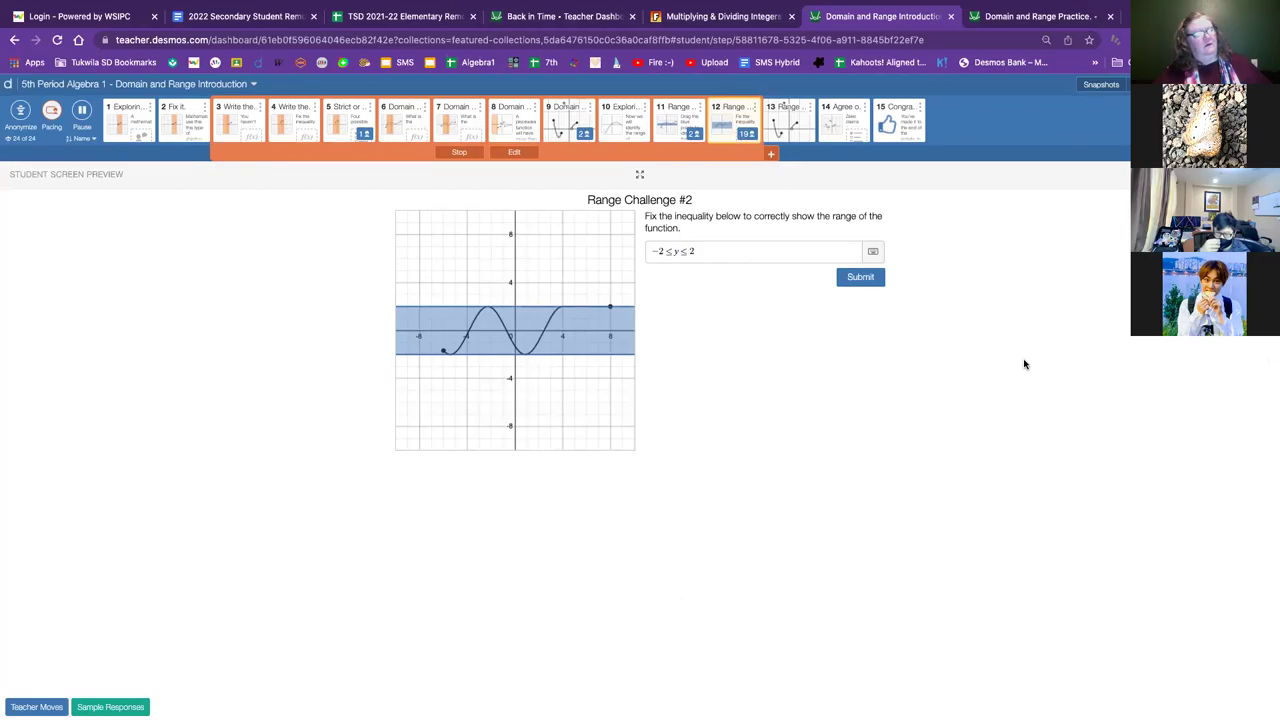
- Recheck the −2 ≤ y ≤ 2 answer, then extend student pacing to screen 13
{"action": "left_click", "coordinate": [661, 251]}
{"action": "left_click_drag", "start_coordinate": [651, 251], "coordinate": [683, 251]}
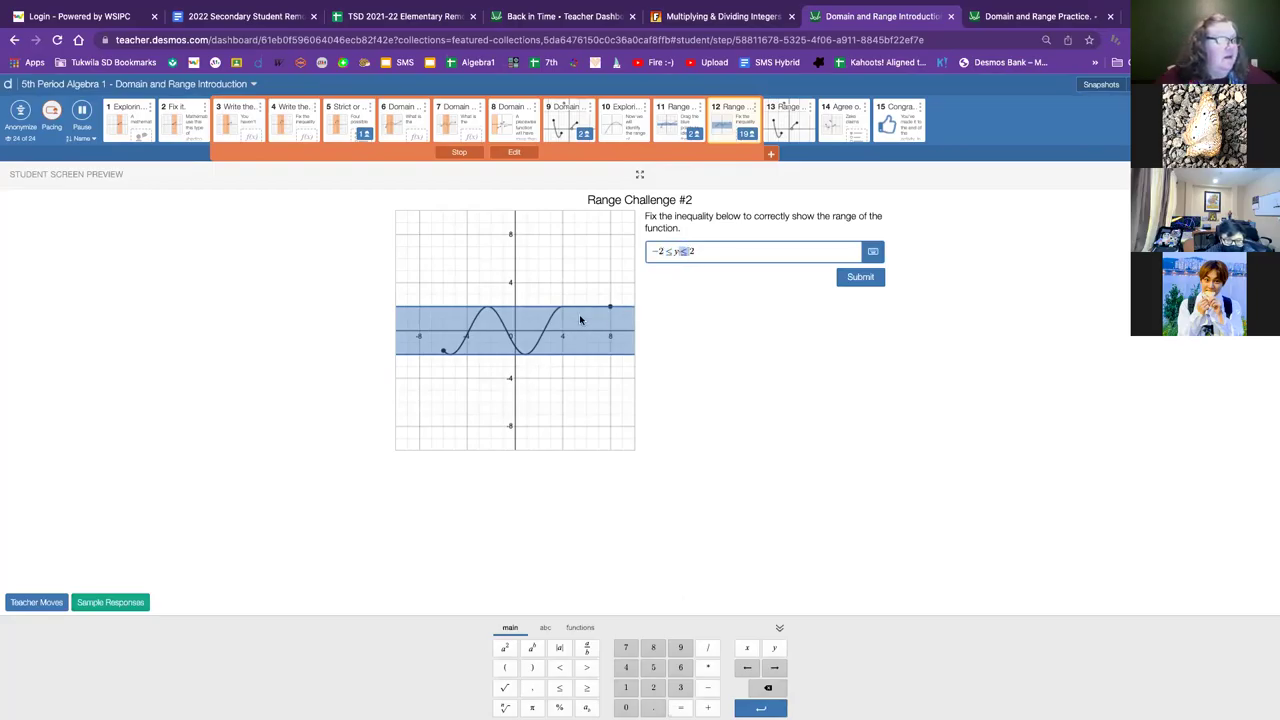
{"action": "left_click", "coordinate": [690, 251]}
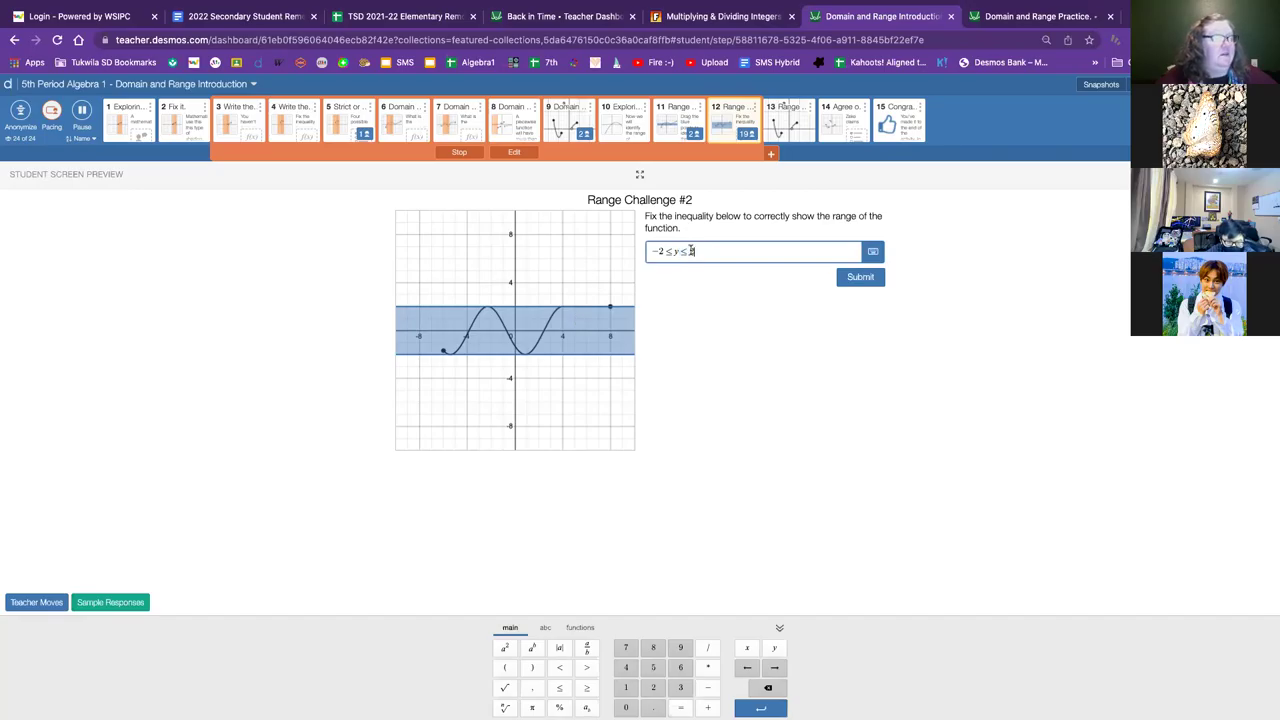
{"action": "left_click", "coordinate": [710, 330]}
{"action": "left_click", "coordinate": [676, 252]}
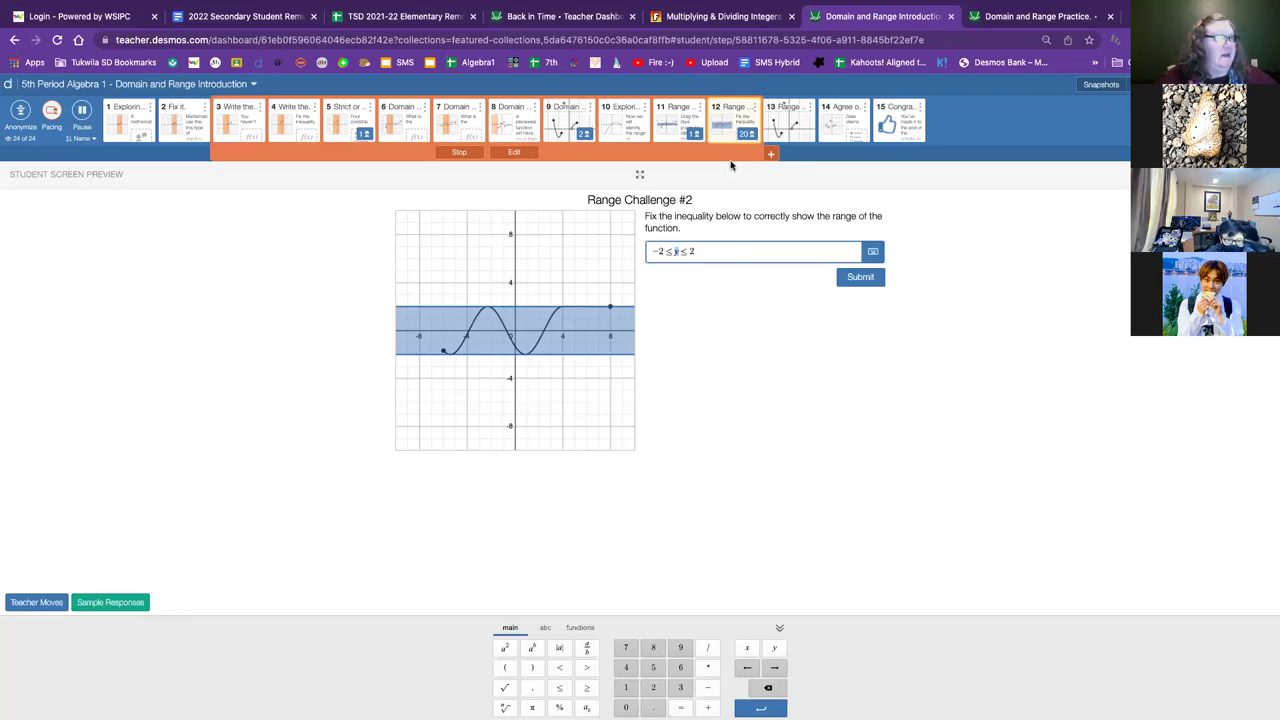
{"action": "left_click", "coordinate": [773, 154]}
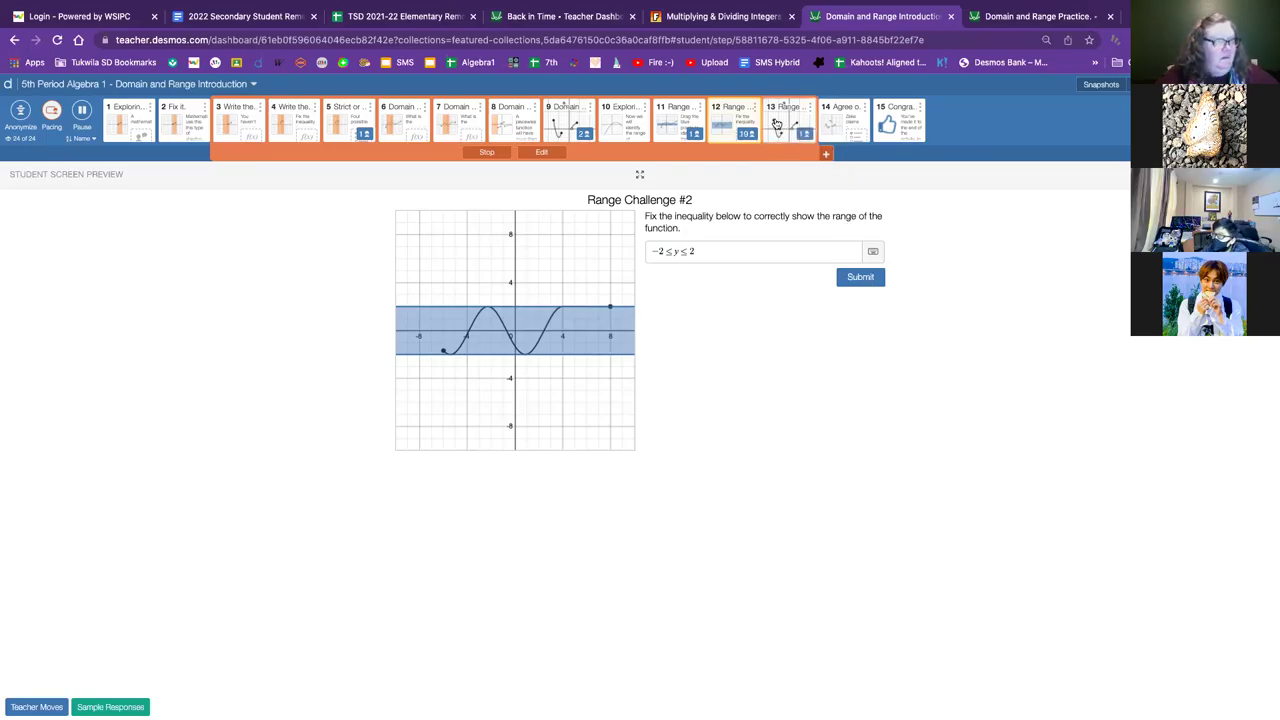
- Open Range Challenge #3 and start a new answer row with the math keypad
{"action": "left_click", "coordinate": [776, 123]}
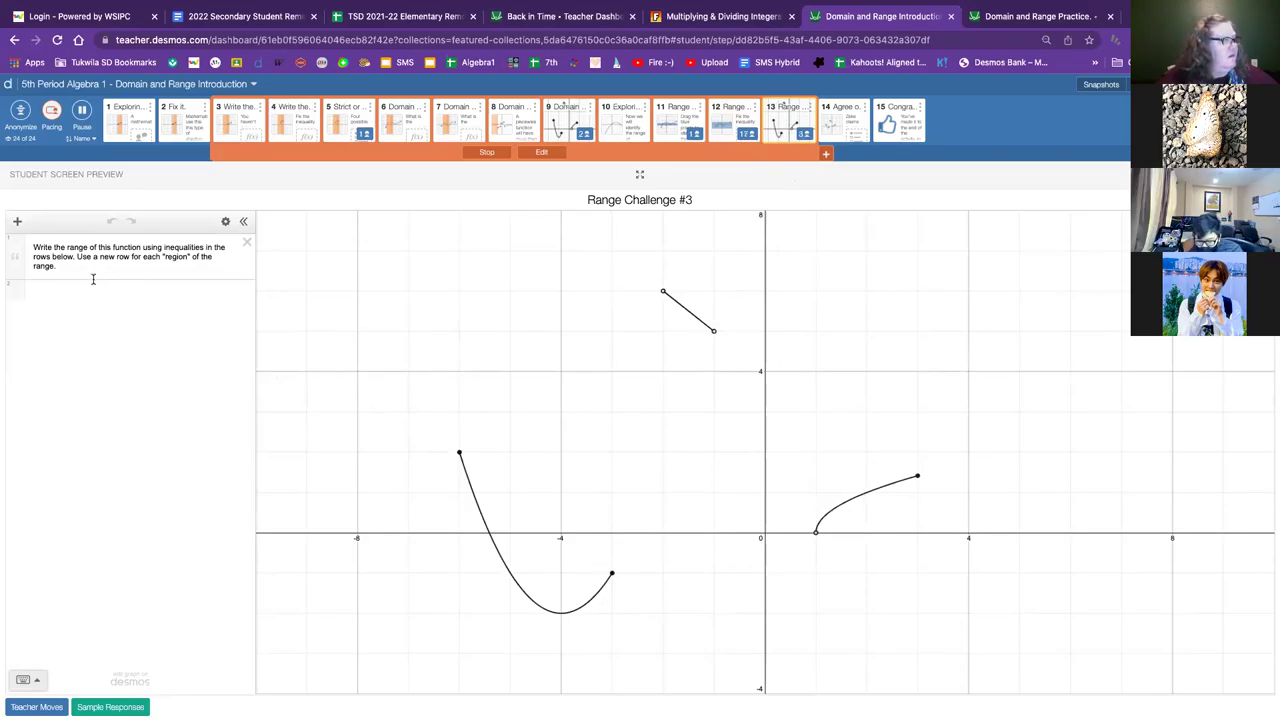
{"action": "left_click", "coordinate": [55, 292]}
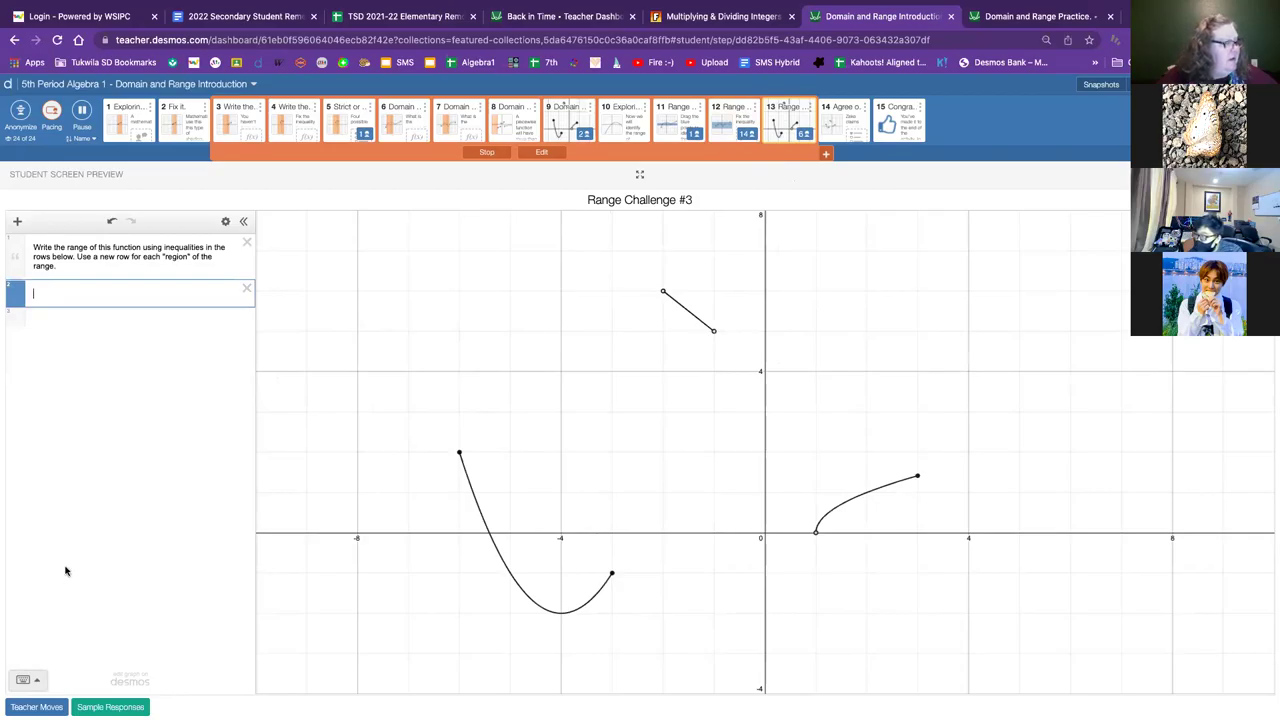
{"action": "left_click", "coordinate": [23, 679]}
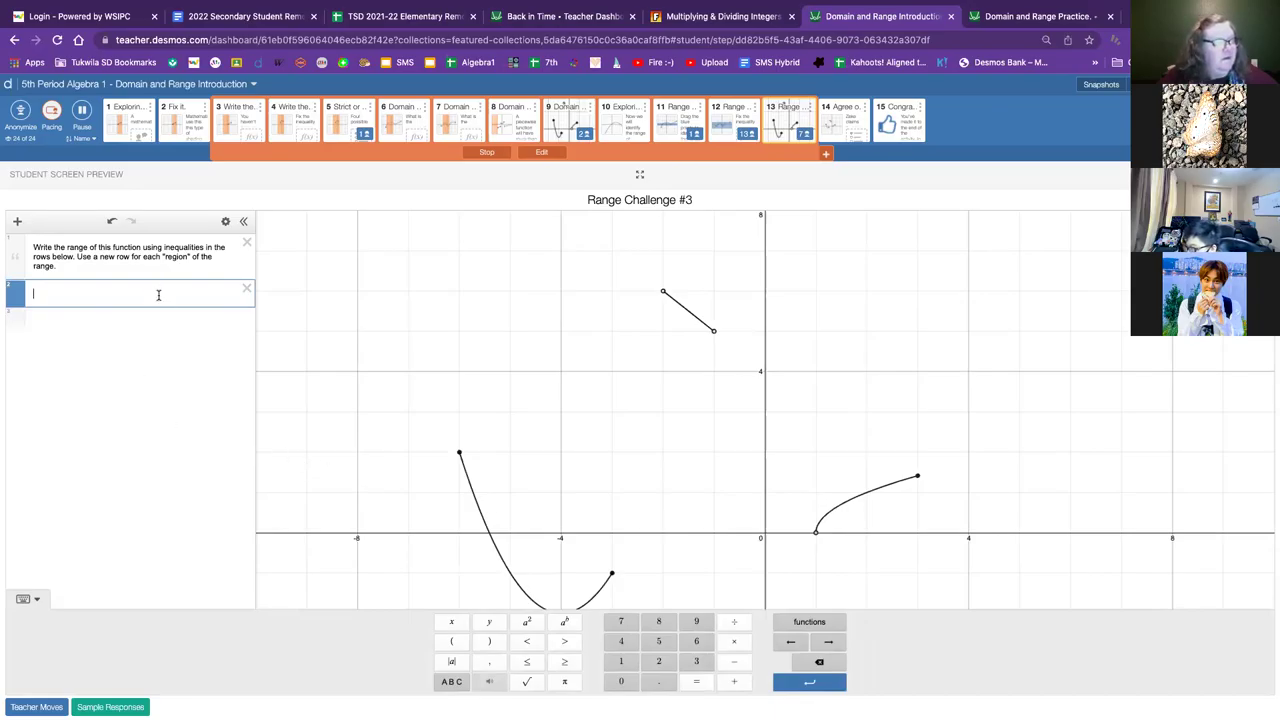
- Select Range Challenge #2's inequality answer, then return to Range Challenge #3's second row
{"action": "left_click", "coordinate": [727, 118]}
{"action": "left_click", "coordinate": [647, 254]}
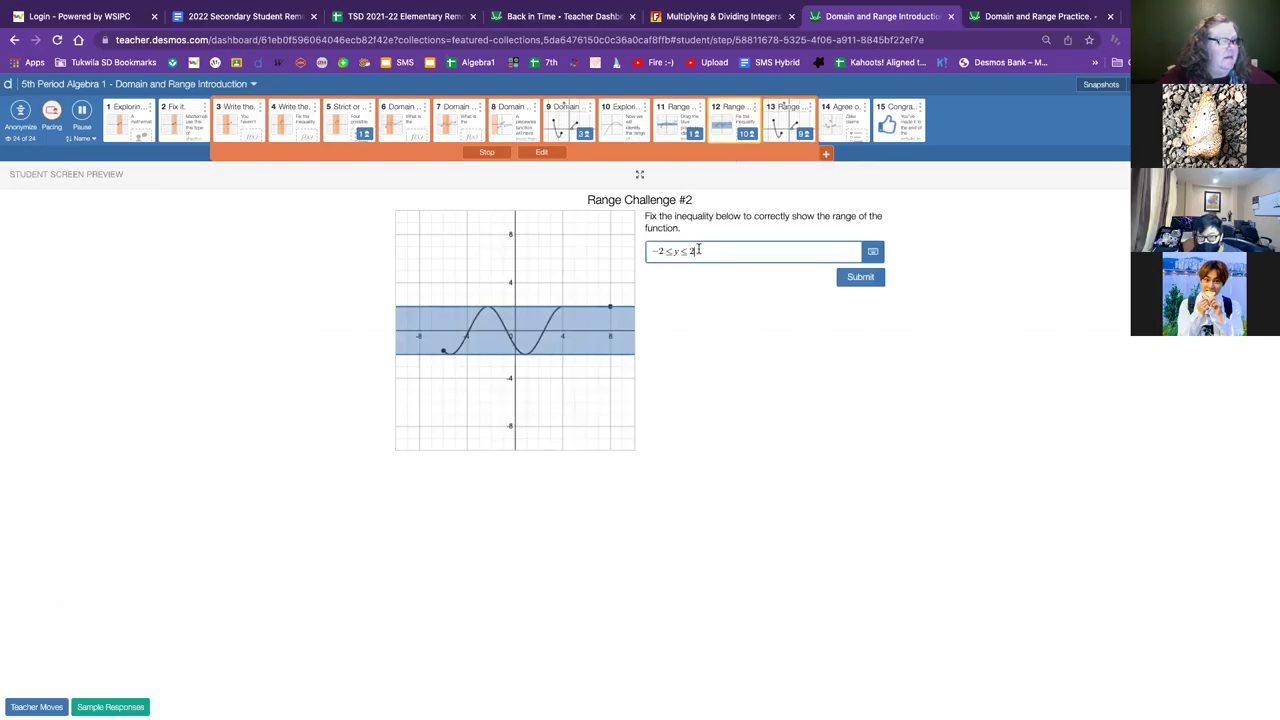
{"action": "double_click", "coordinate": [647, 254]}
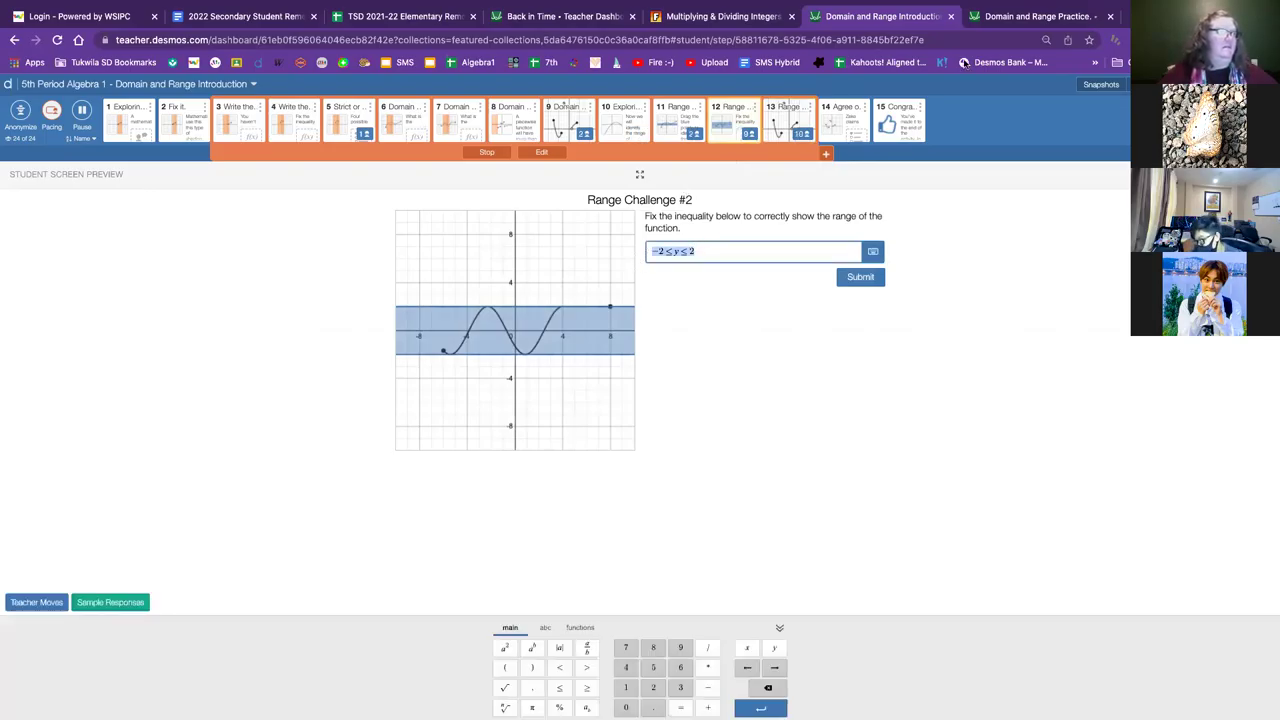
{"action": "left_click", "coordinate": [789, 113]}
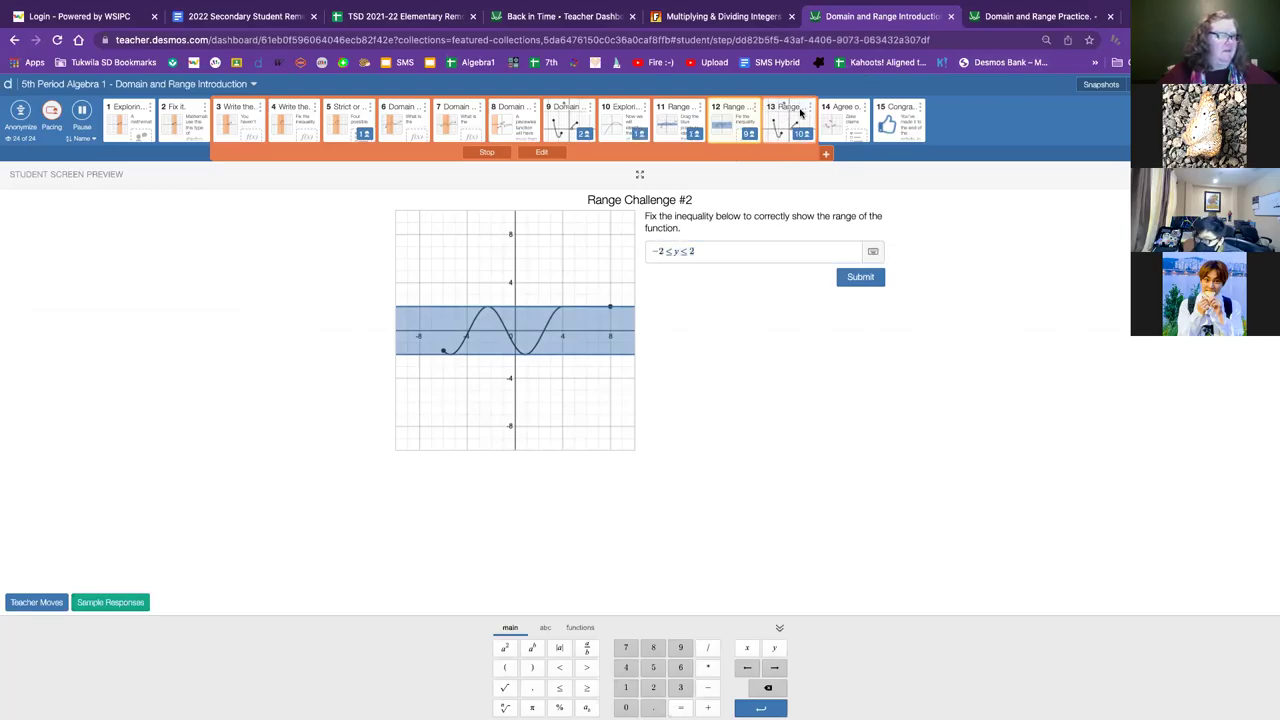
{"action": "left_click", "coordinate": [136, 291]}
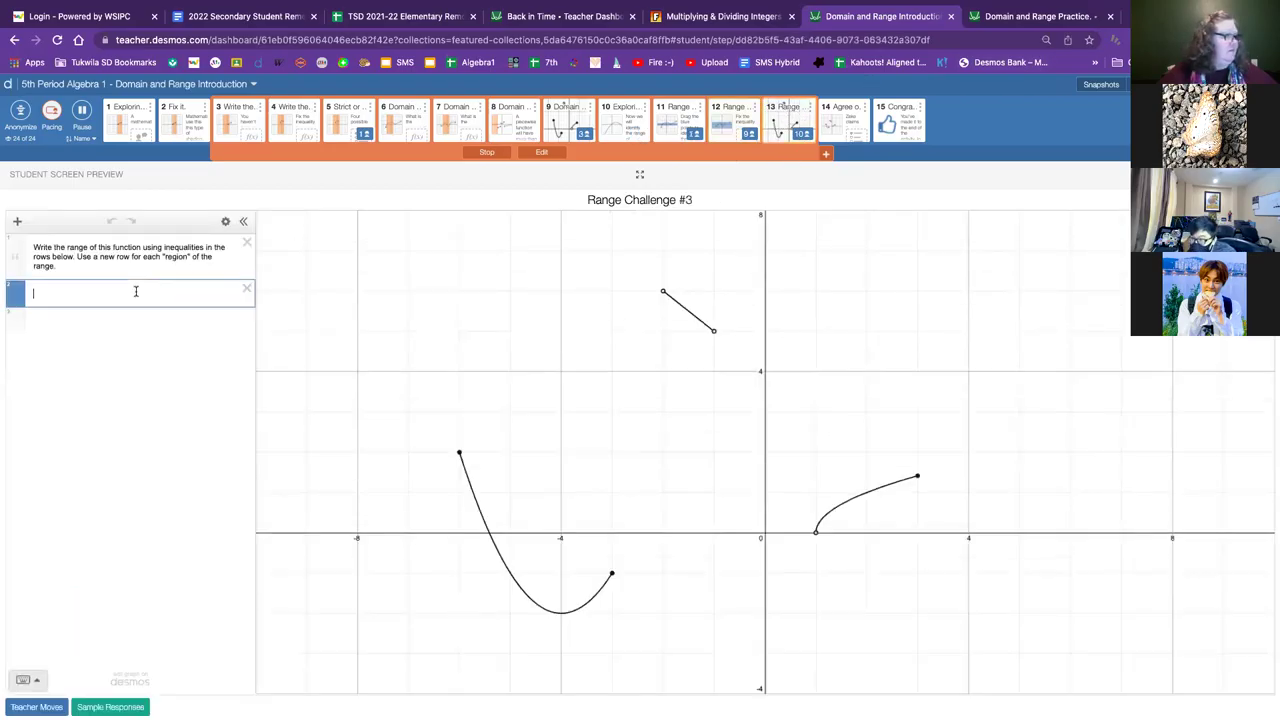
- Enter −2 ≤ y ≤ 2 and a second band for the top piece, then extend pacing to screen 14
{"action": "type", "text": "-2<=y<=2"}
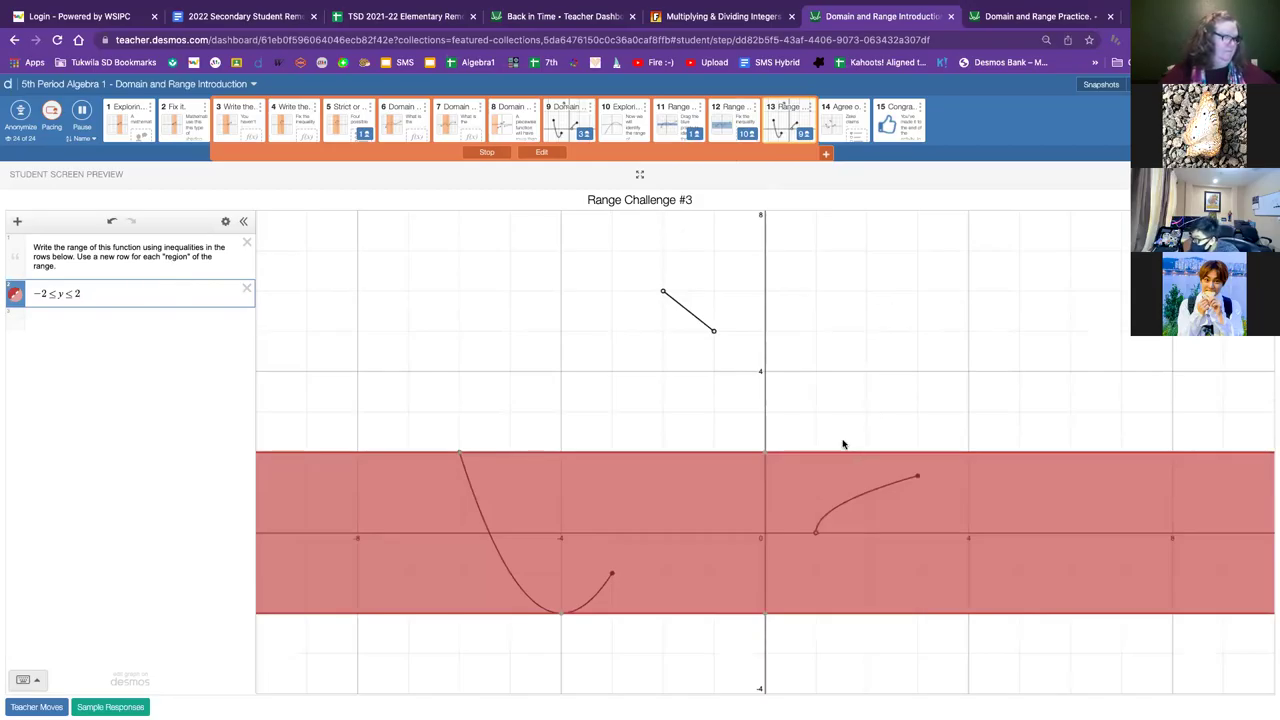
{"action": "mouse_move", "coordinate": [767, 458]}
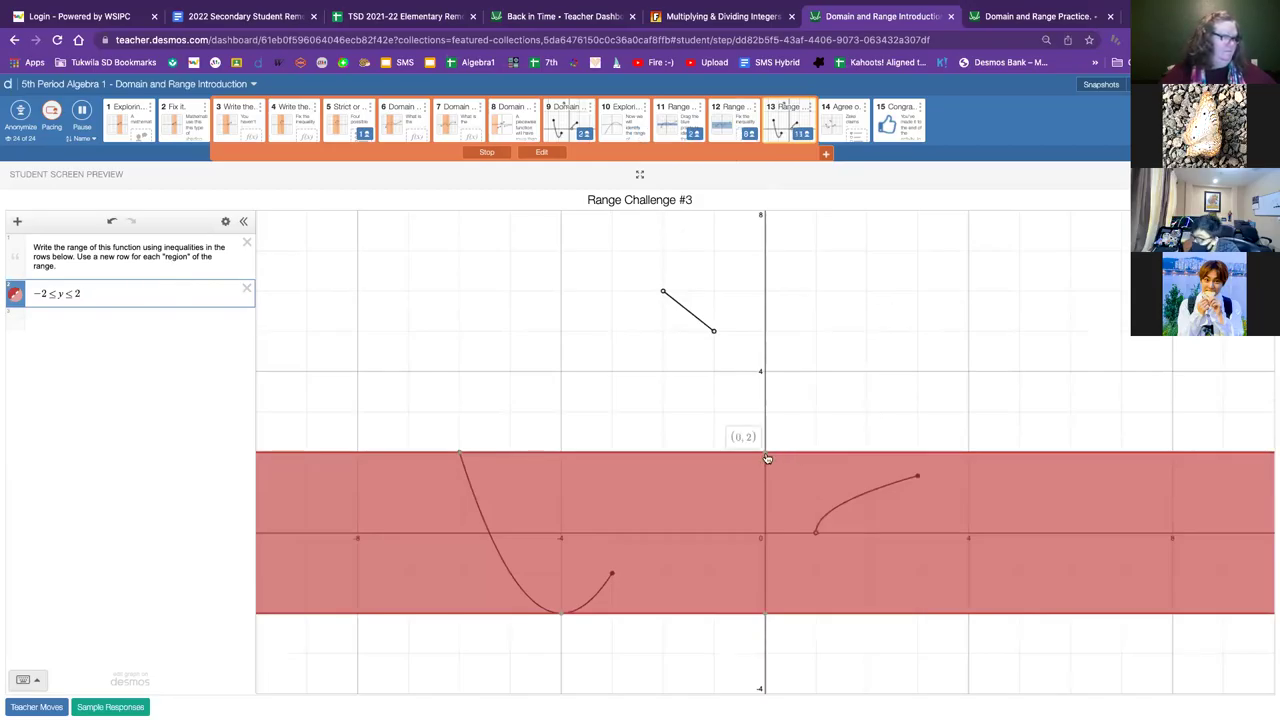
{"action": "left_click", "coordinate": [51, 318]}
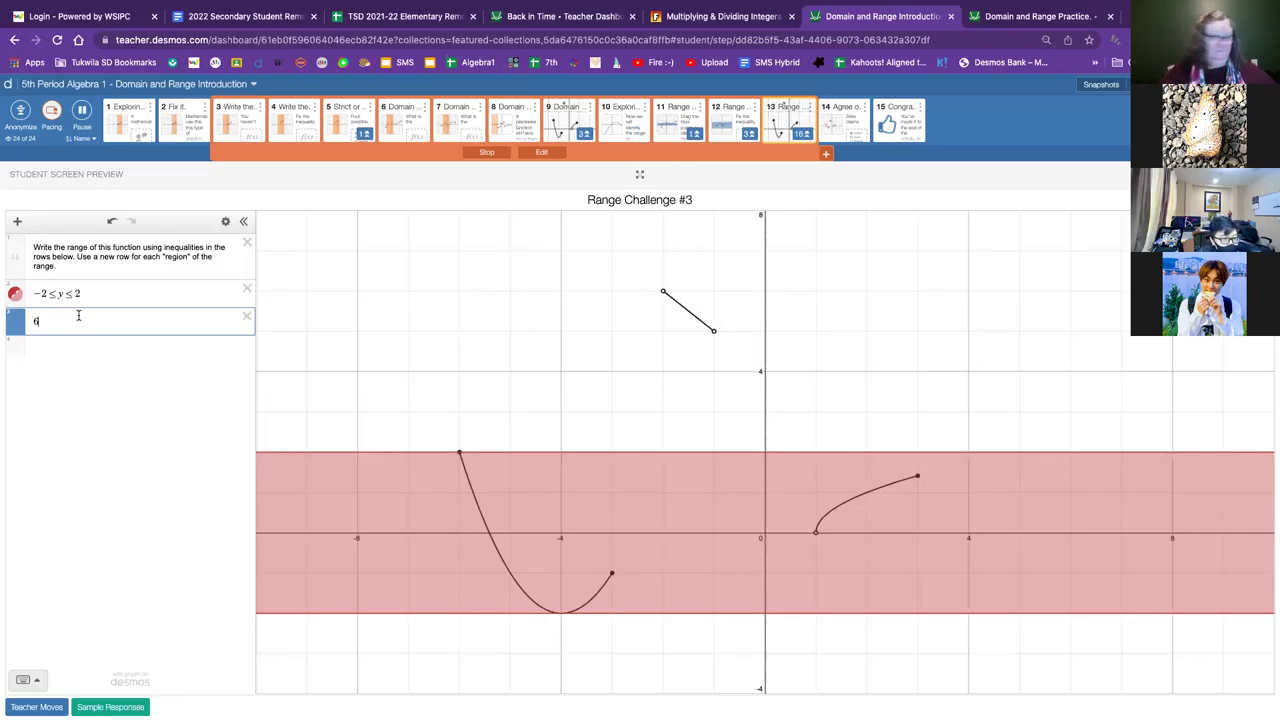
{"action": "key", "text": "BackSpace"}
{"action": "type", "text": "3"}
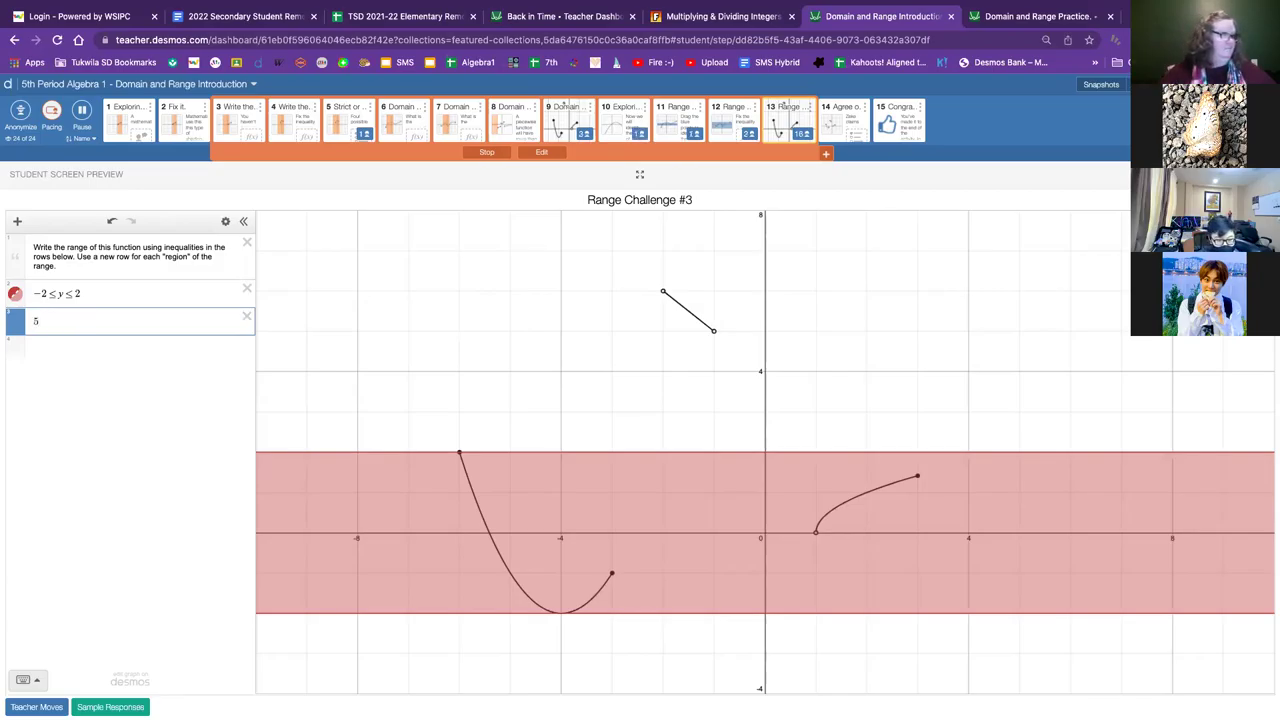
{"action": "type", "text": "<y<"}
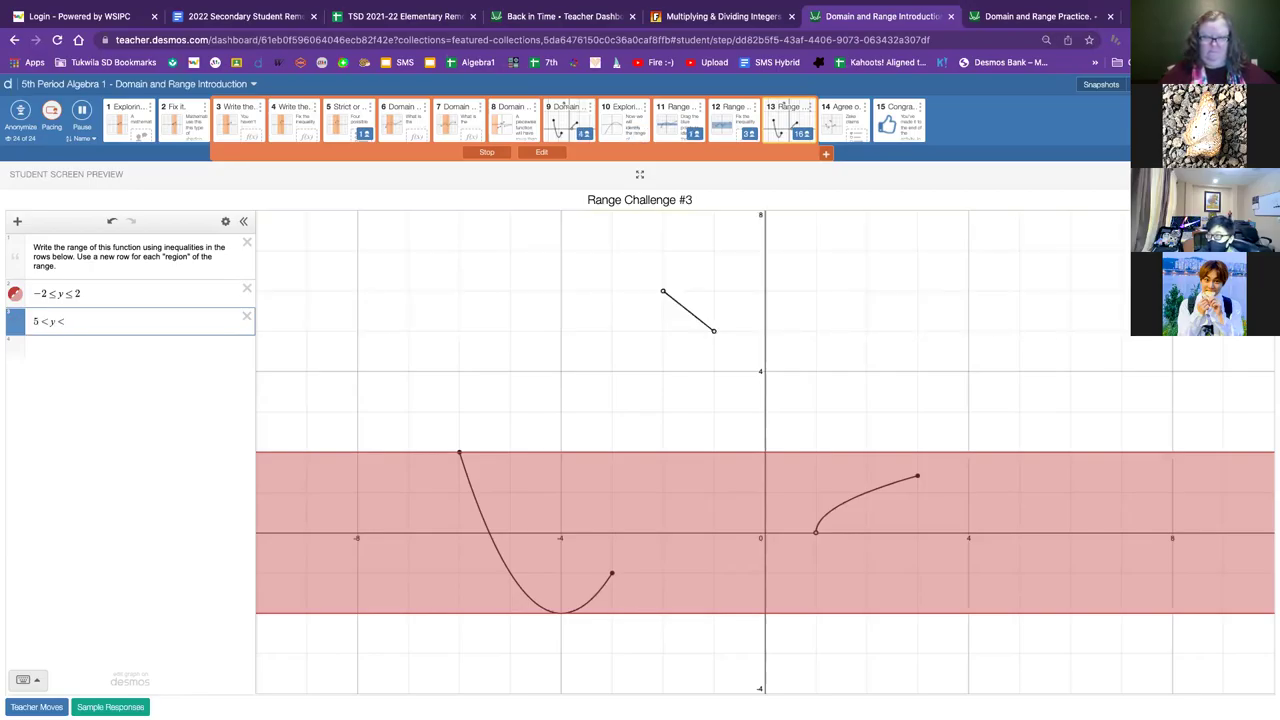
{"action": "type", "text": "6"}
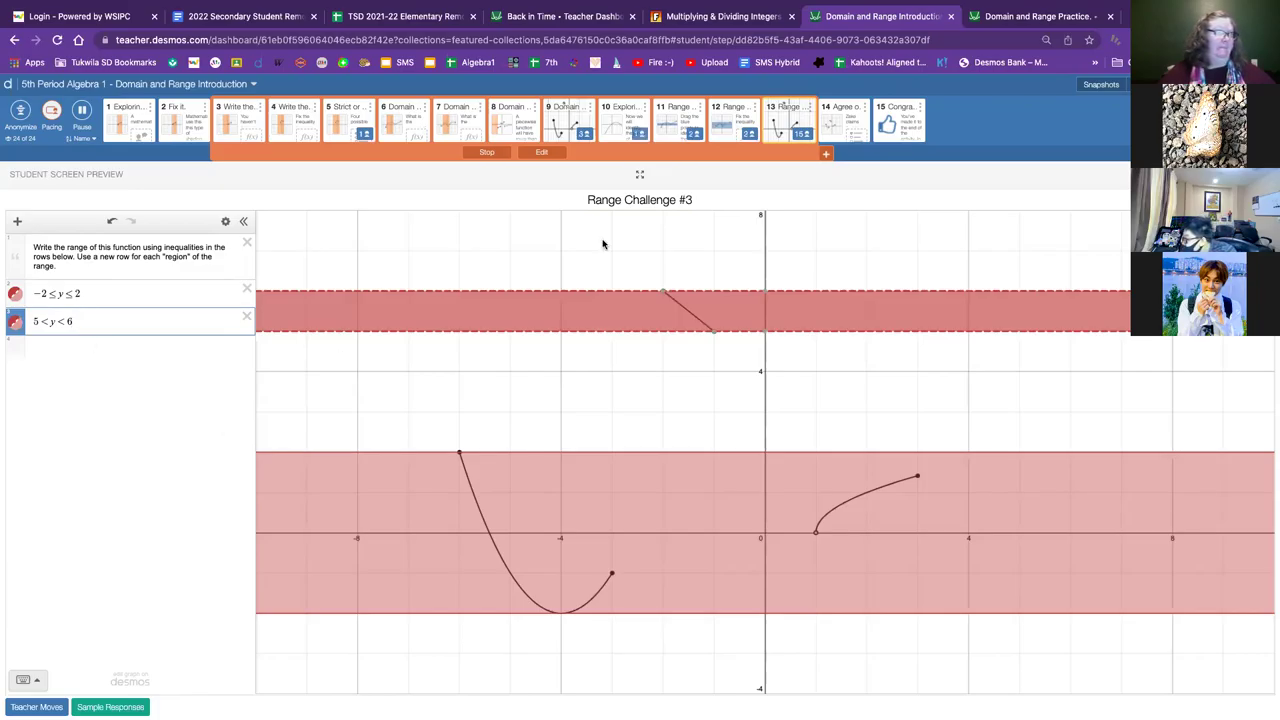
{"action": "left_click", "coordinate": [826, 156]}
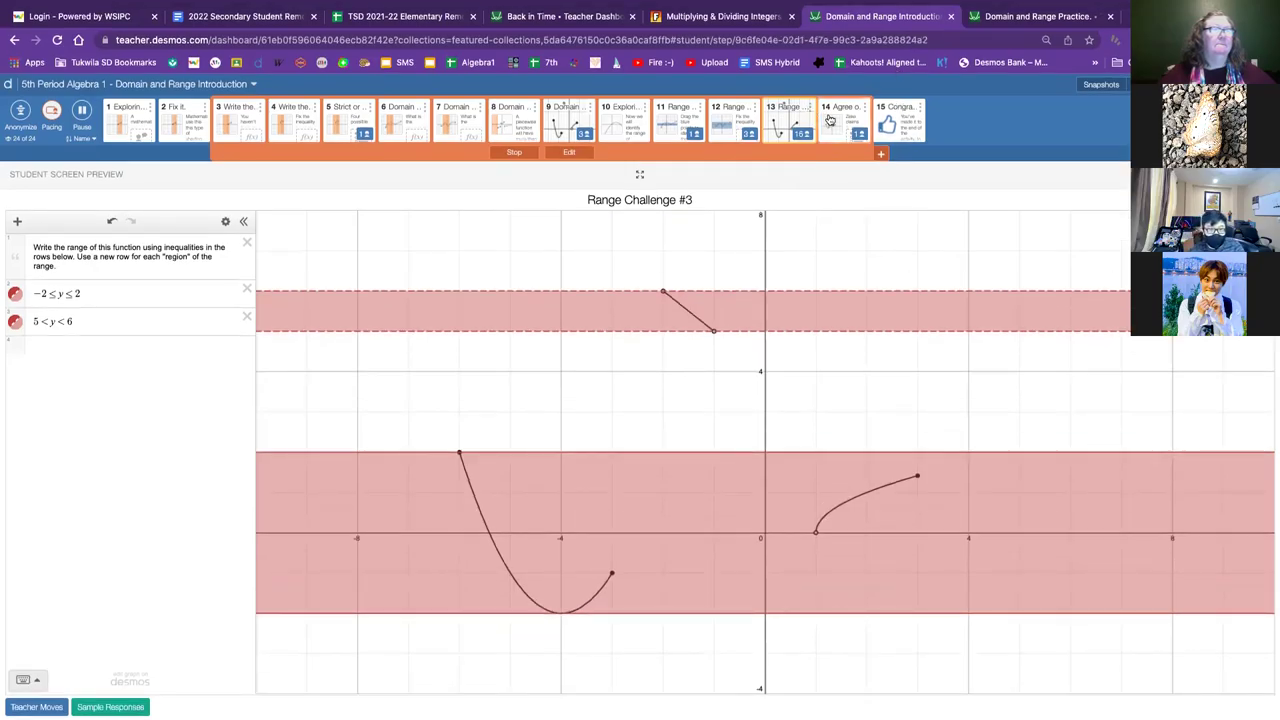
- Preview Agree or disagree?, glance at the Practice dashboard, then return to Introduction and close the snapshot album
{"action": "left_click", "coordinate": [829, 119]}
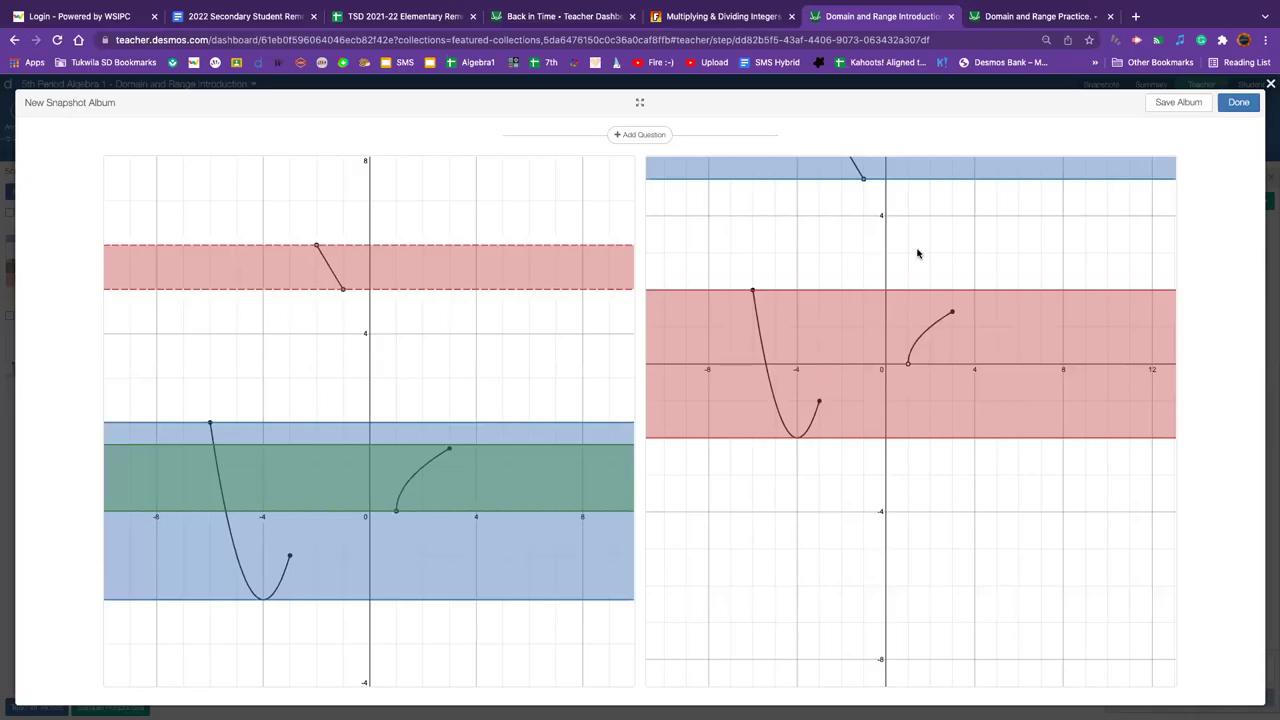
{"action": "left_click", "coordinate": [1012, 20]}
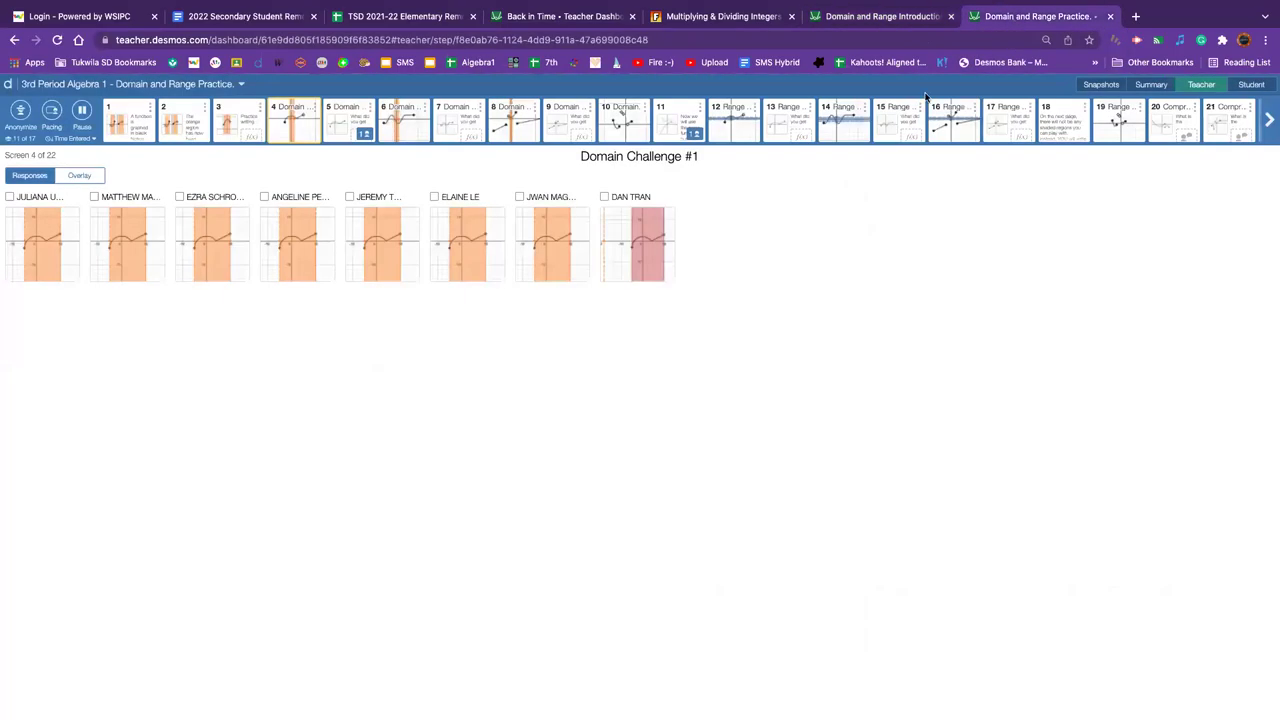
{"action": "left_click", "coordinate": [891, 16]}
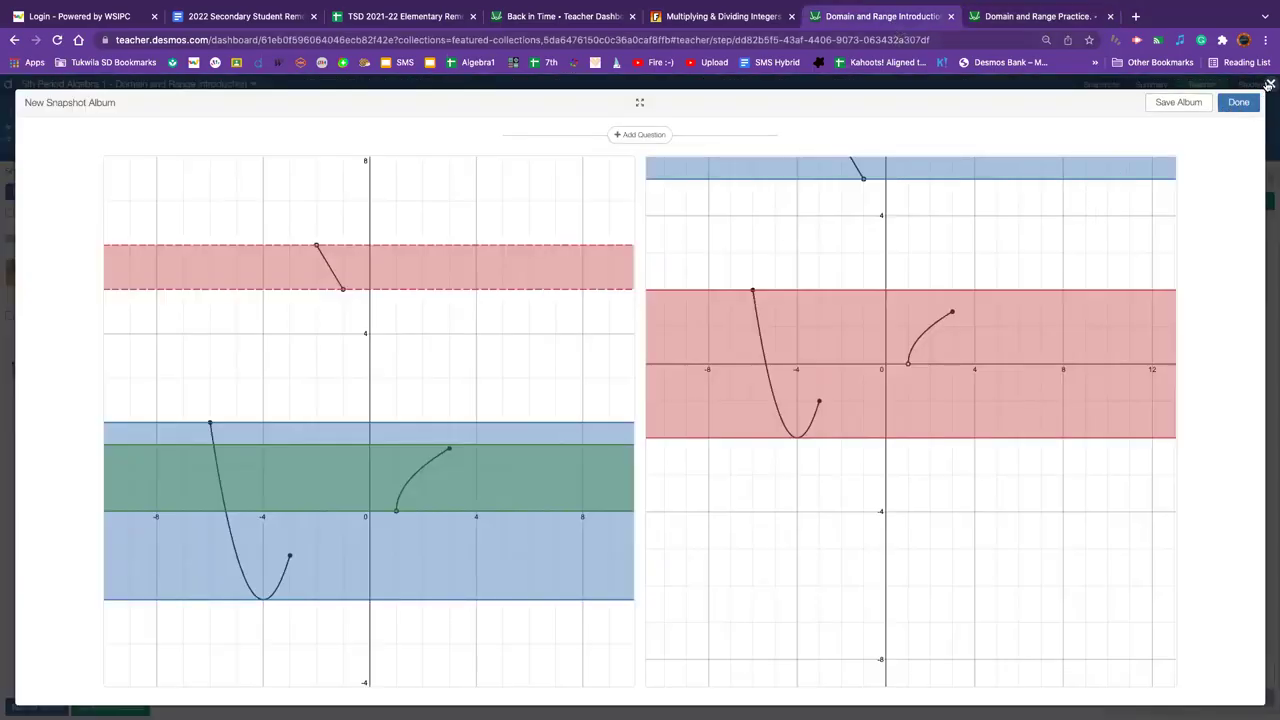
{"action": "left_click", "coordinate": [1238, 103]}
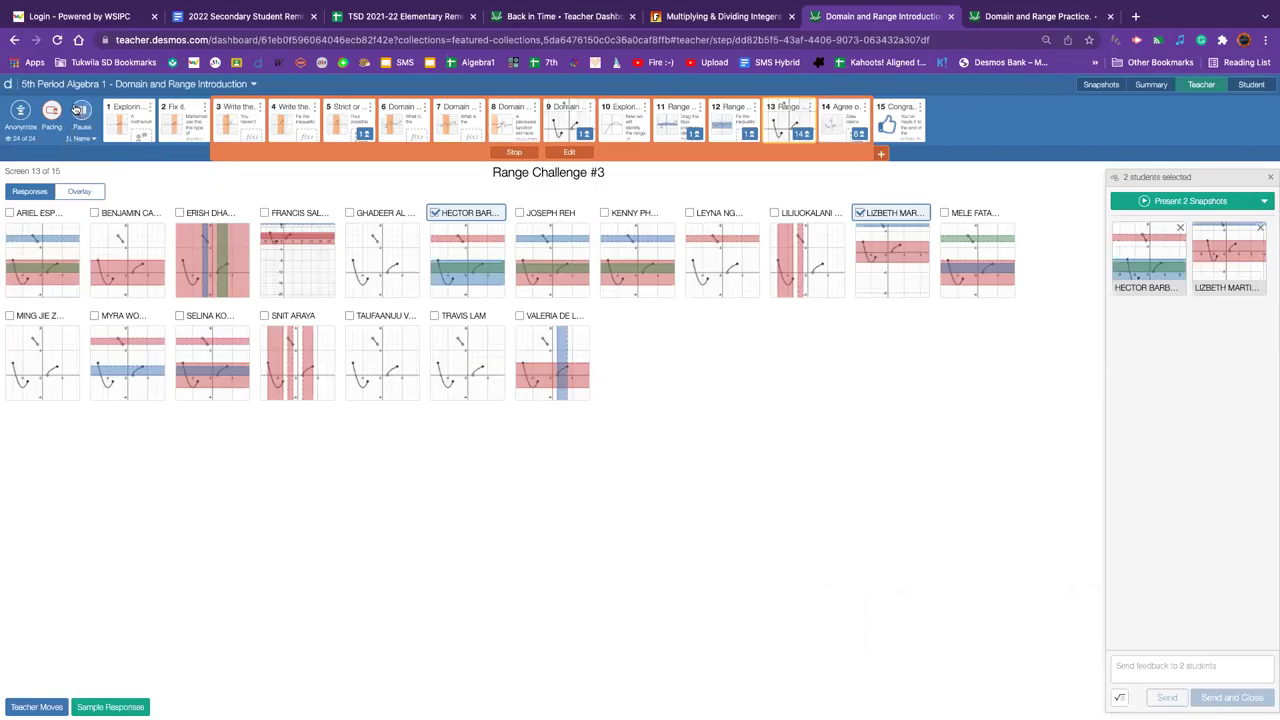
- Unpause the class and open screen 14's responses: five Yes, two No
{"action": "left_click", "coordinate": [78, 110]}
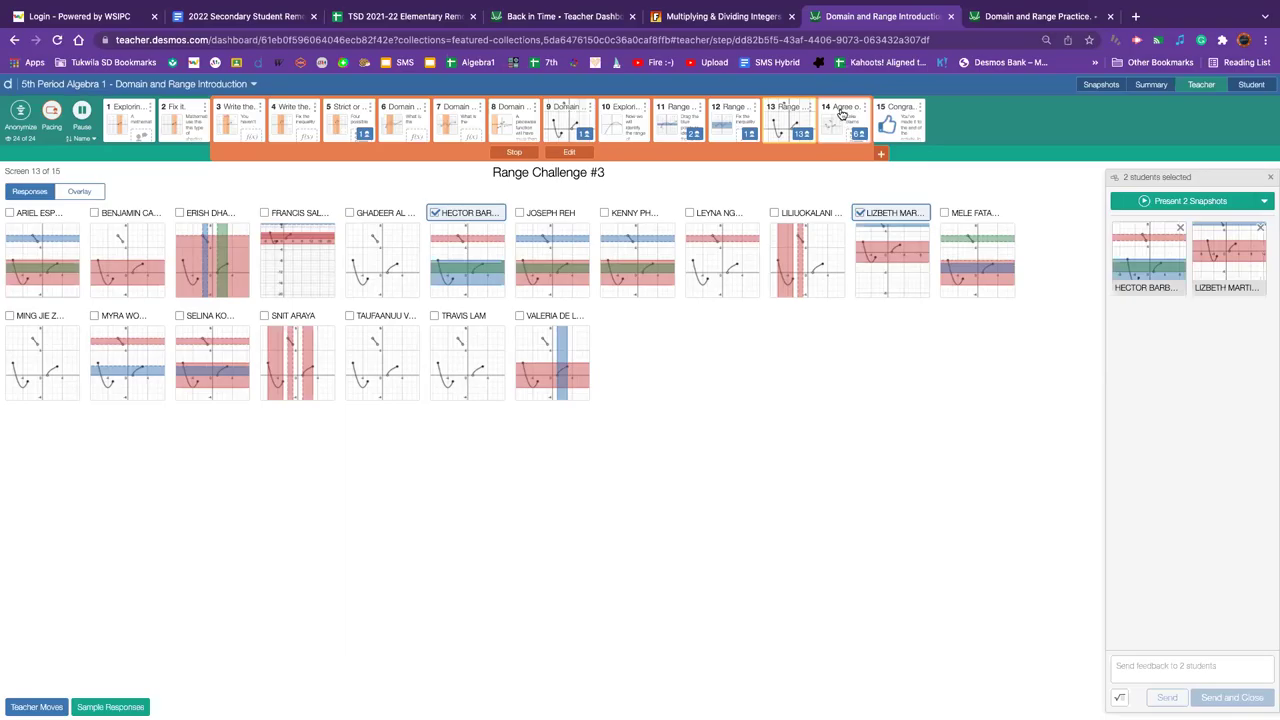
{"action": "left_click", "coordinate": [841, 114]}
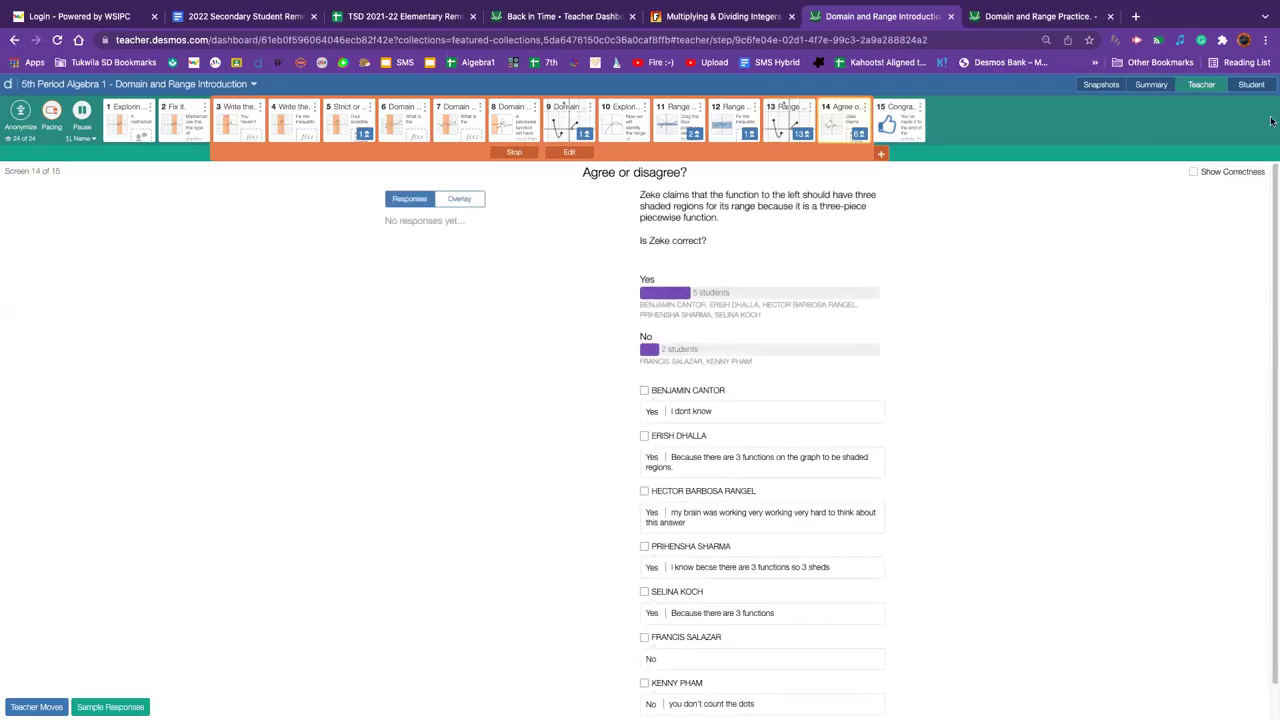
- Switch to the Student view showing Zeke's three-piece function beside the Yes/No question
{"action": "left_click", "coordinate": [1249, 85]}
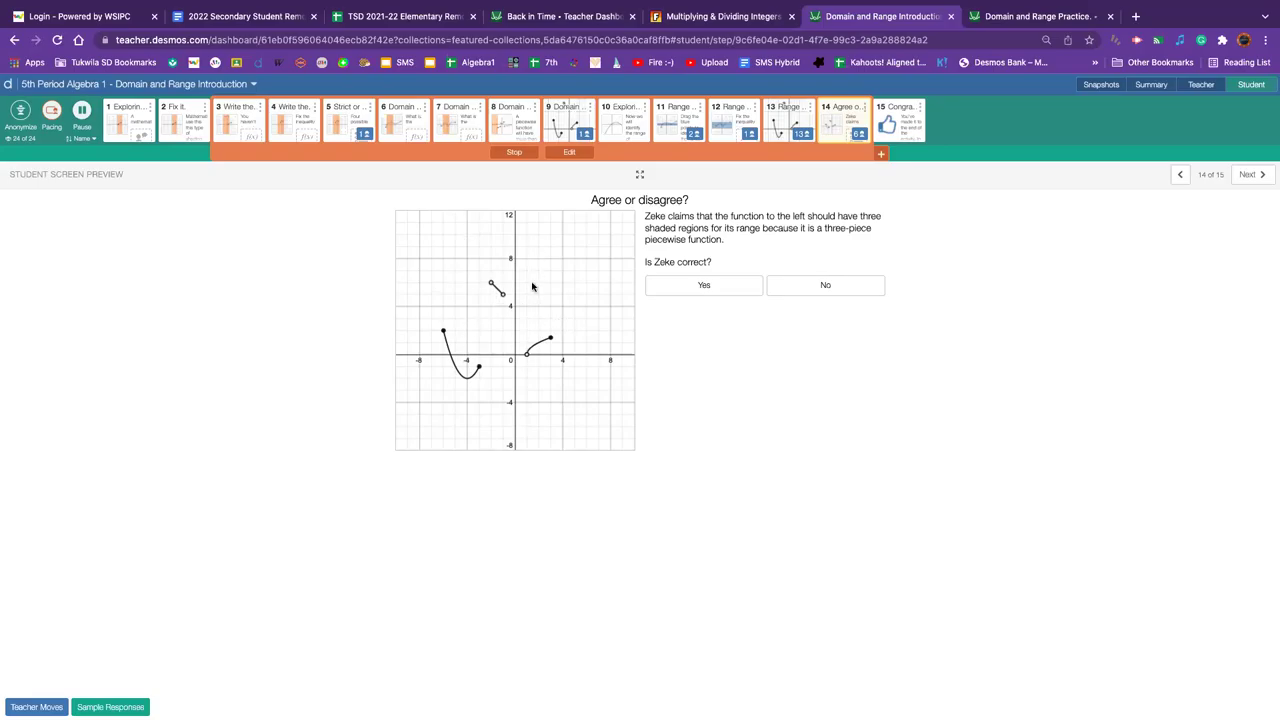
- Return to slide 13 (Range Challenge #3) and switch to the Teacher view of class responses
{"action": "left_click", "coordinate": [775, 113]}
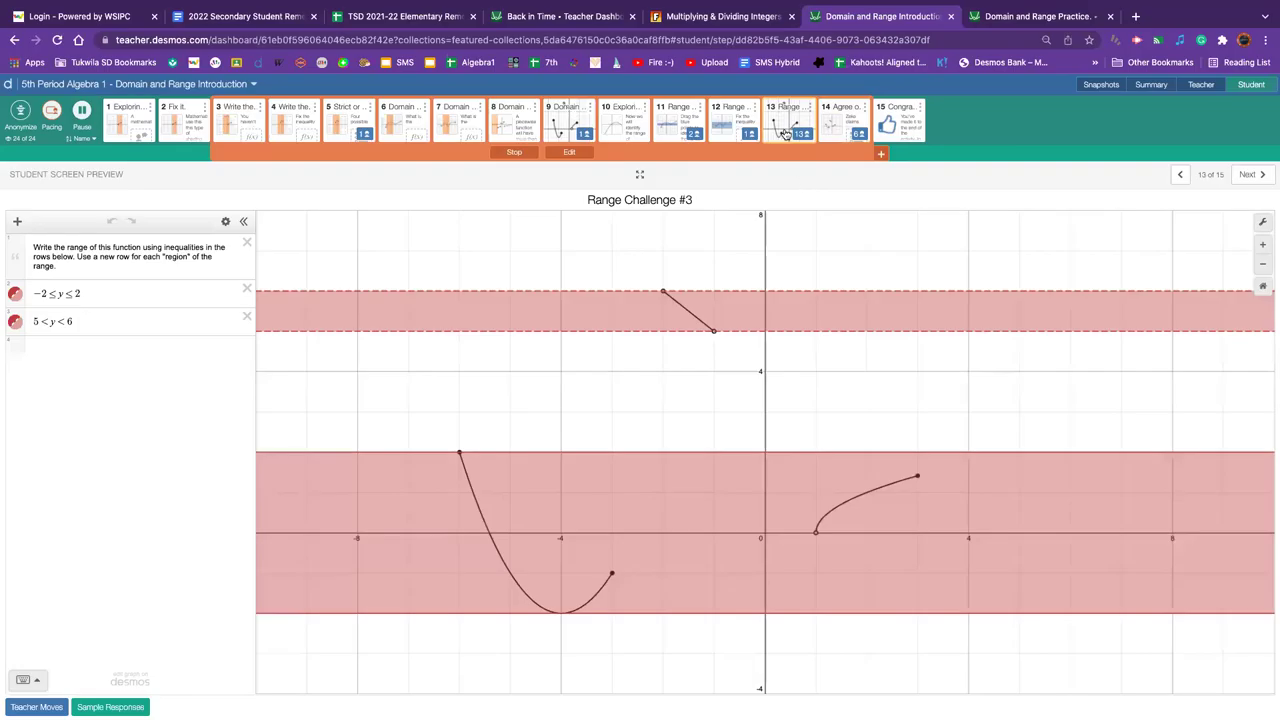
{"action": "left_click", "coordinate": [1190, 86]}
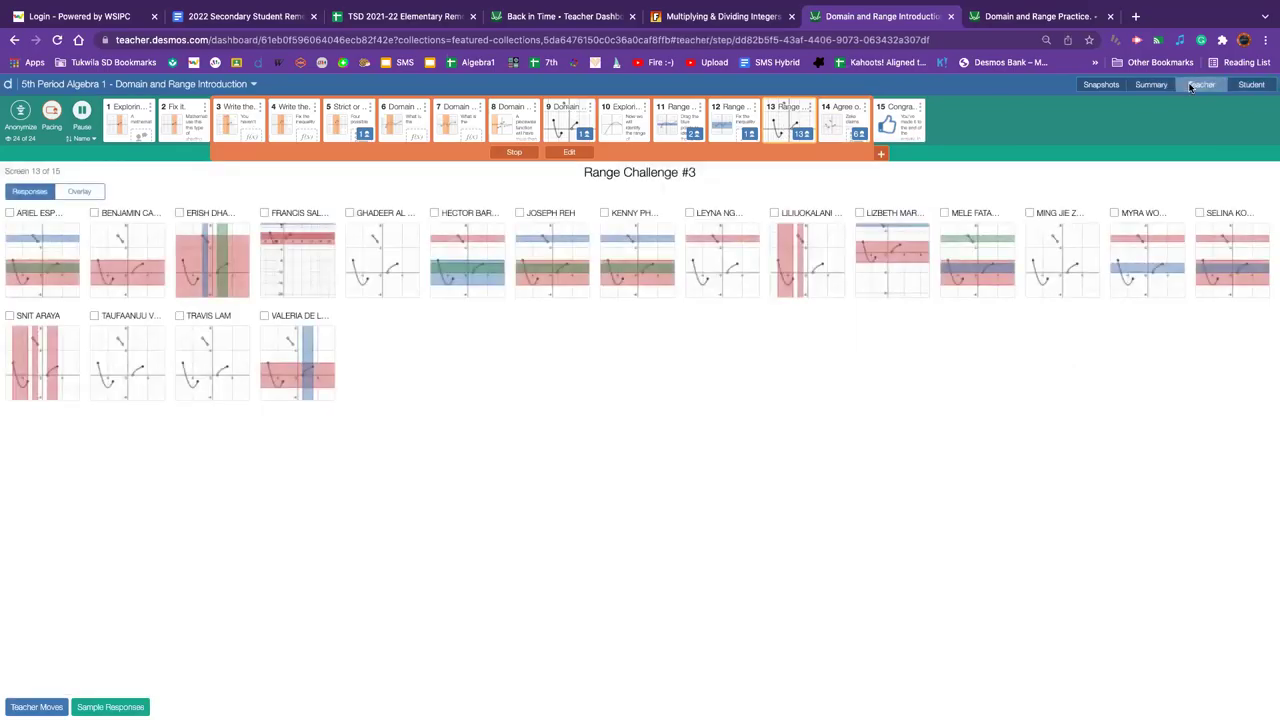
{"action": "left_click", "coordinate": [944, 213]}
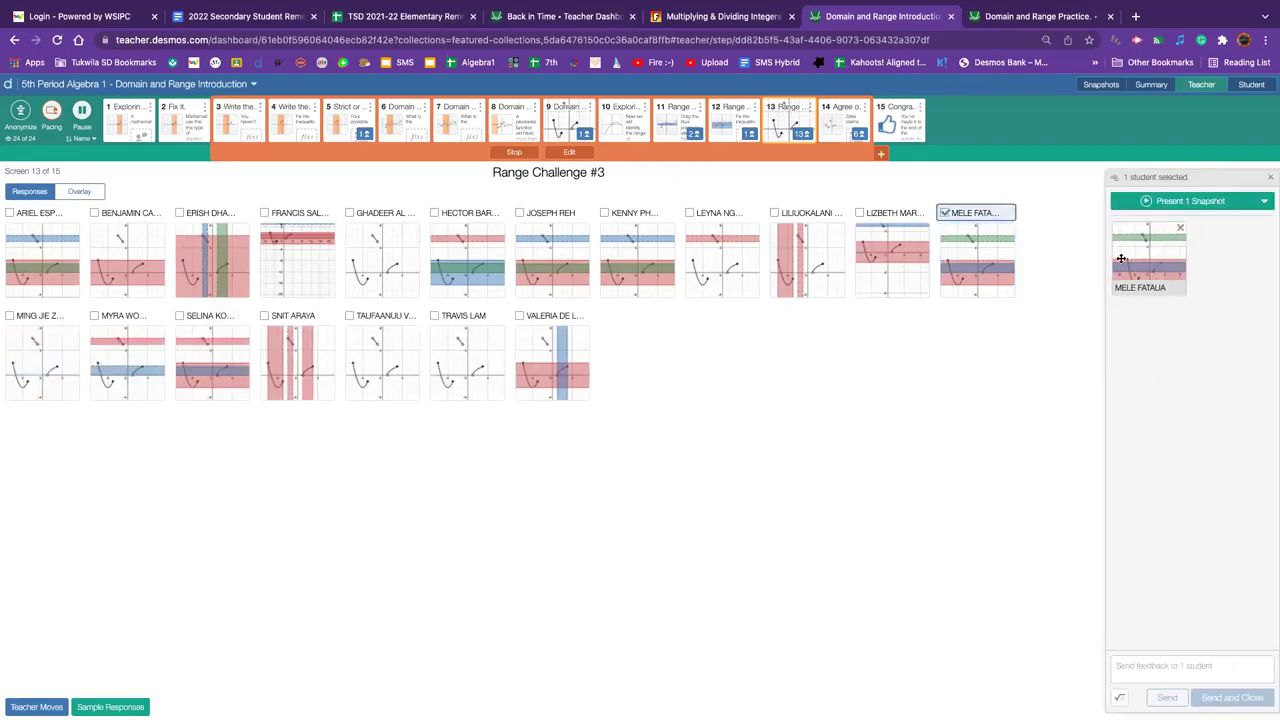
{"action": "left_click", "coordinate": [1175, 204]}
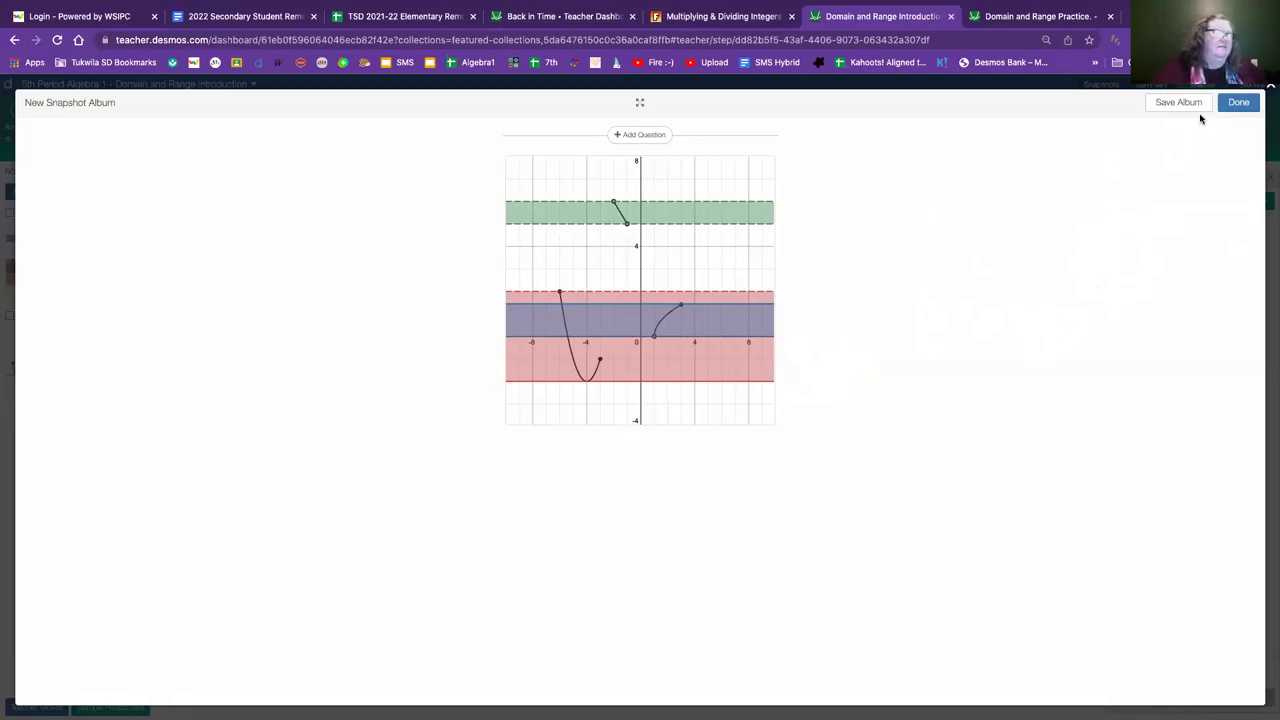
{"action": "left_click", "coordinate": [1237, 103]}
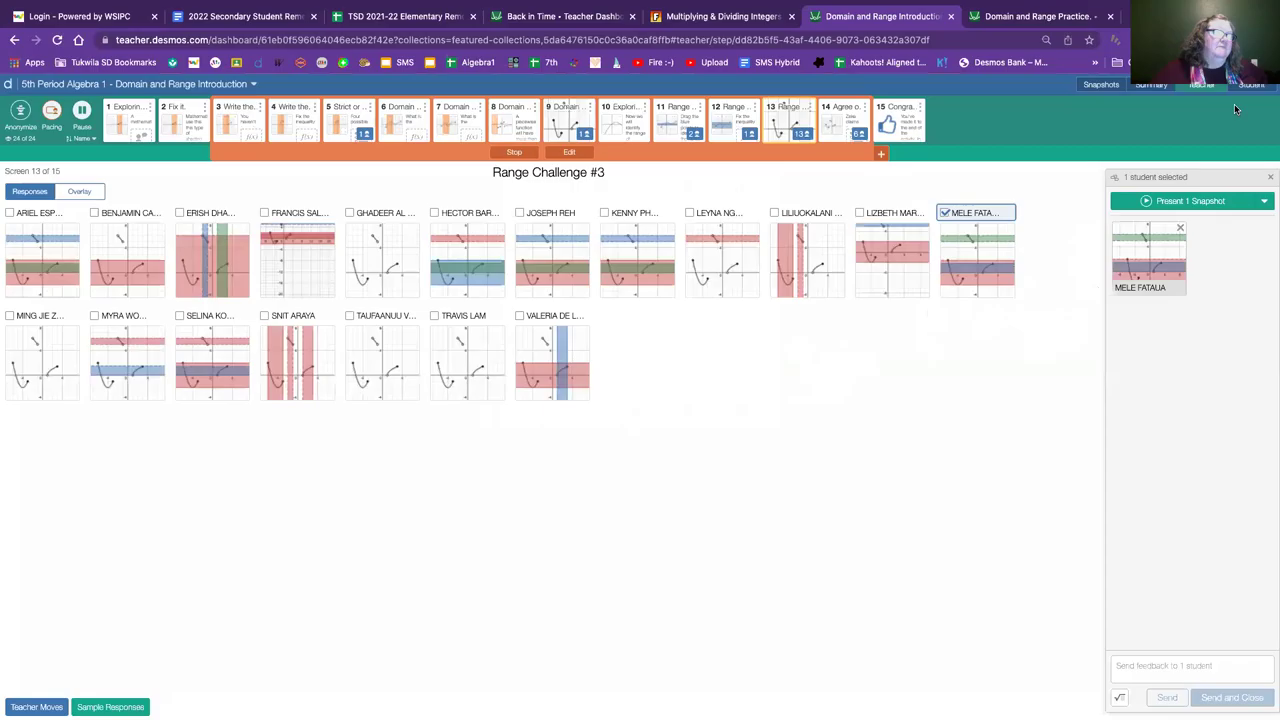
{"action": "left_click", "coordinate": [943, 213]}
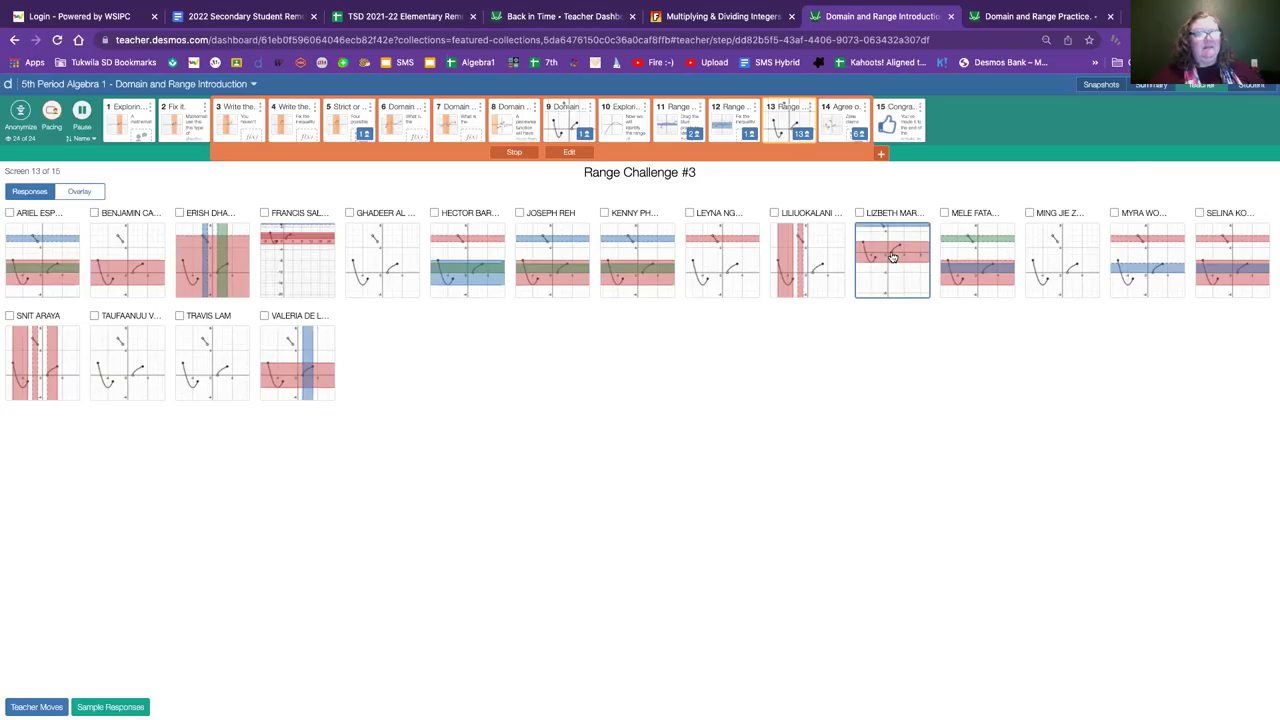
- View one student's full response, close it, and switch back to the Student preview
{"action": "left_click", "coordinate": [893, 257]}
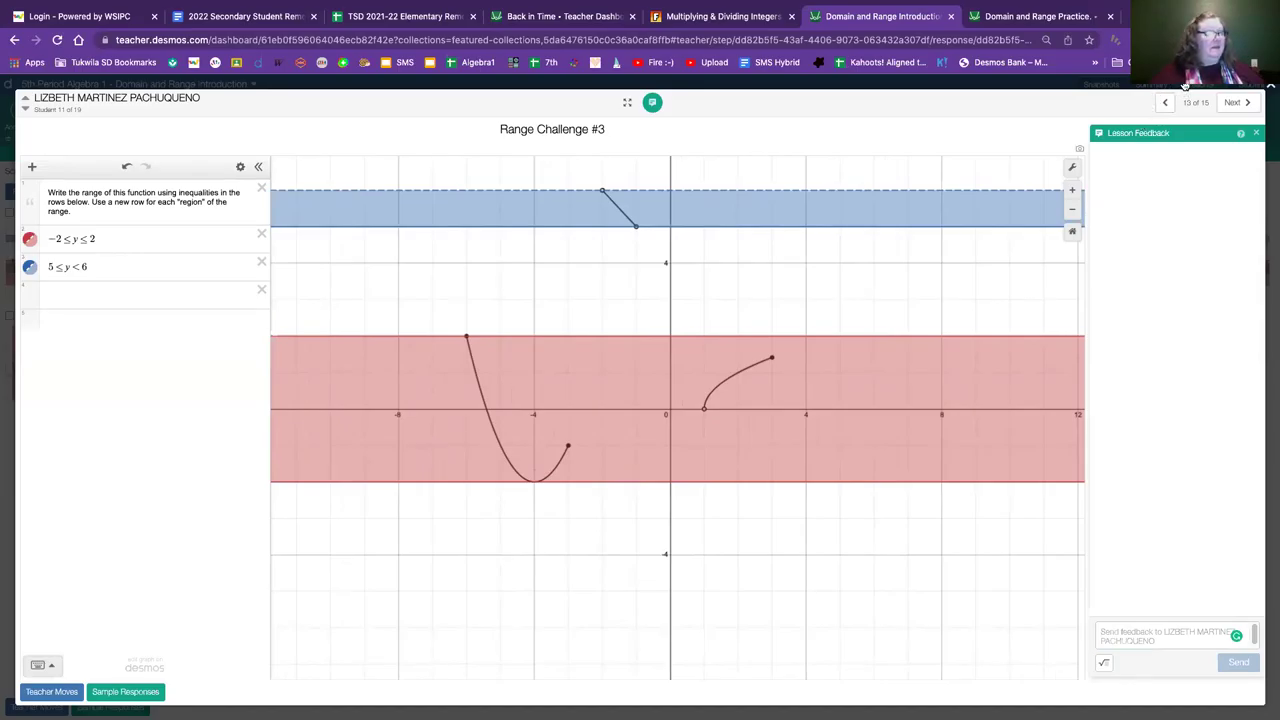
{"action": "left_click", "coordinate": [1185, 85]}
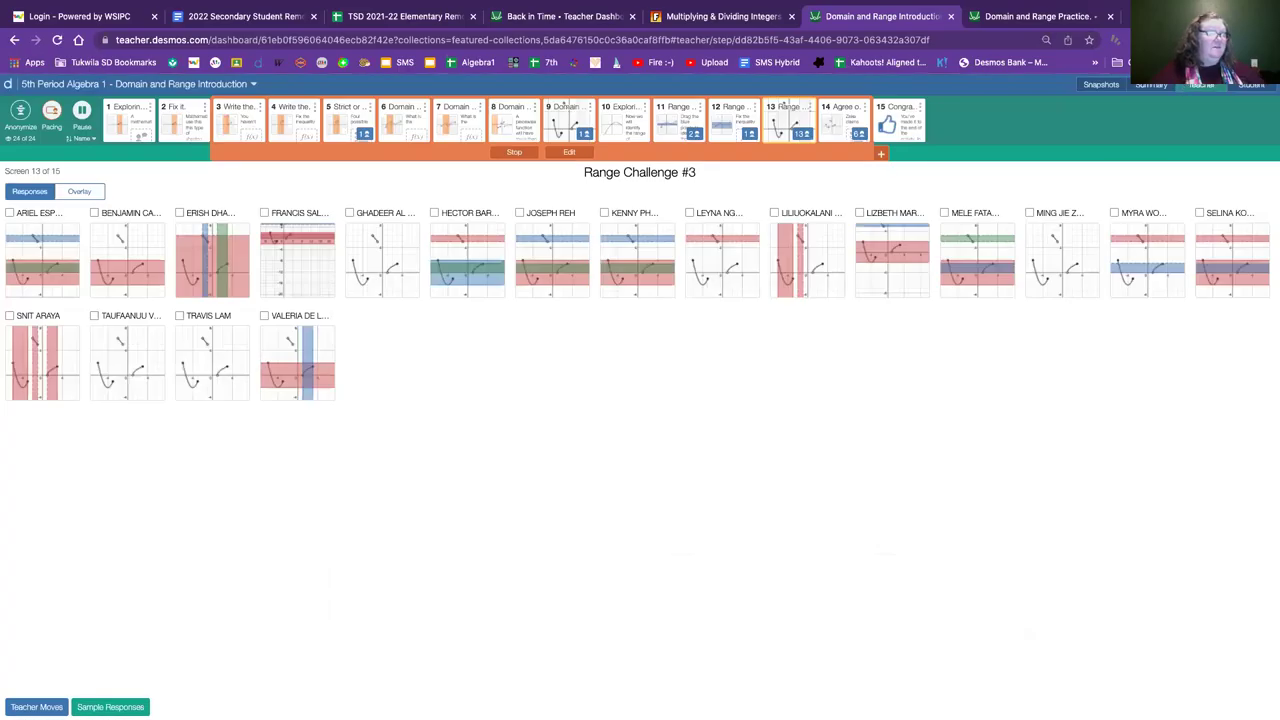
{"action": "left_click", "coordinate": [1248, 88]}
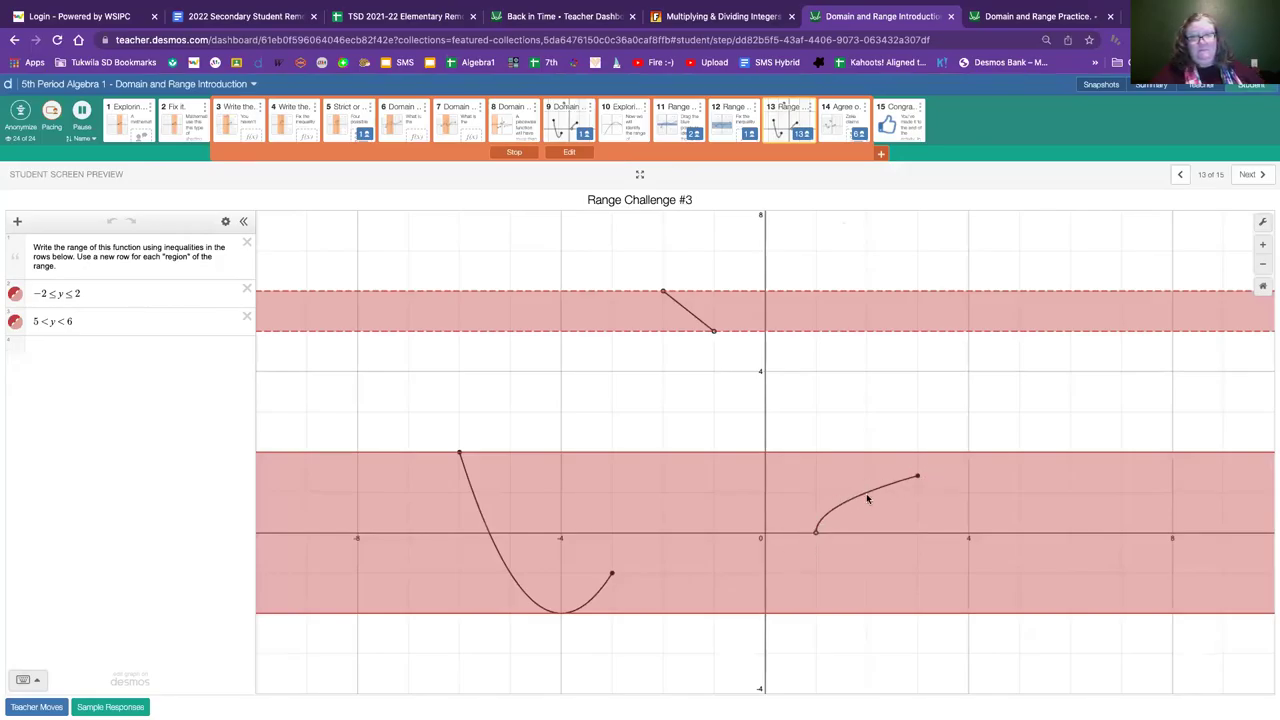
{"action": "left_click", "coordinate": [836, 118]}
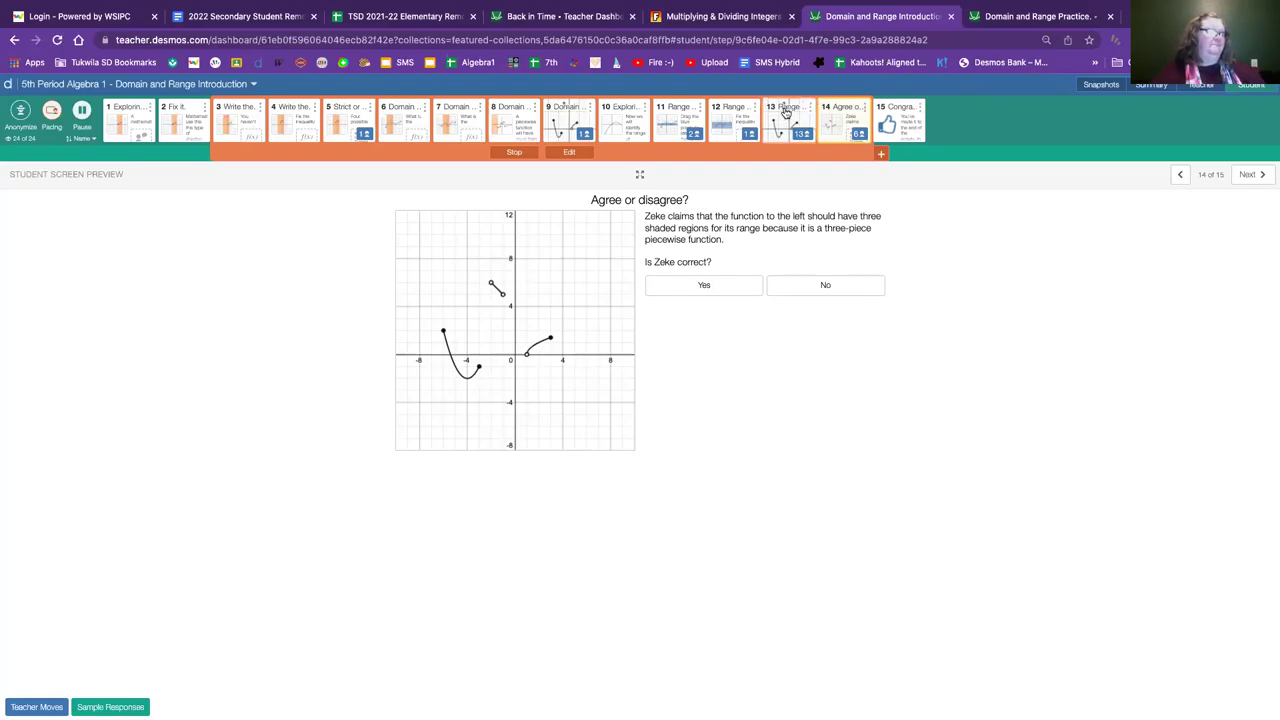
{"action": "left_click", "coordinate": [785, 114]}
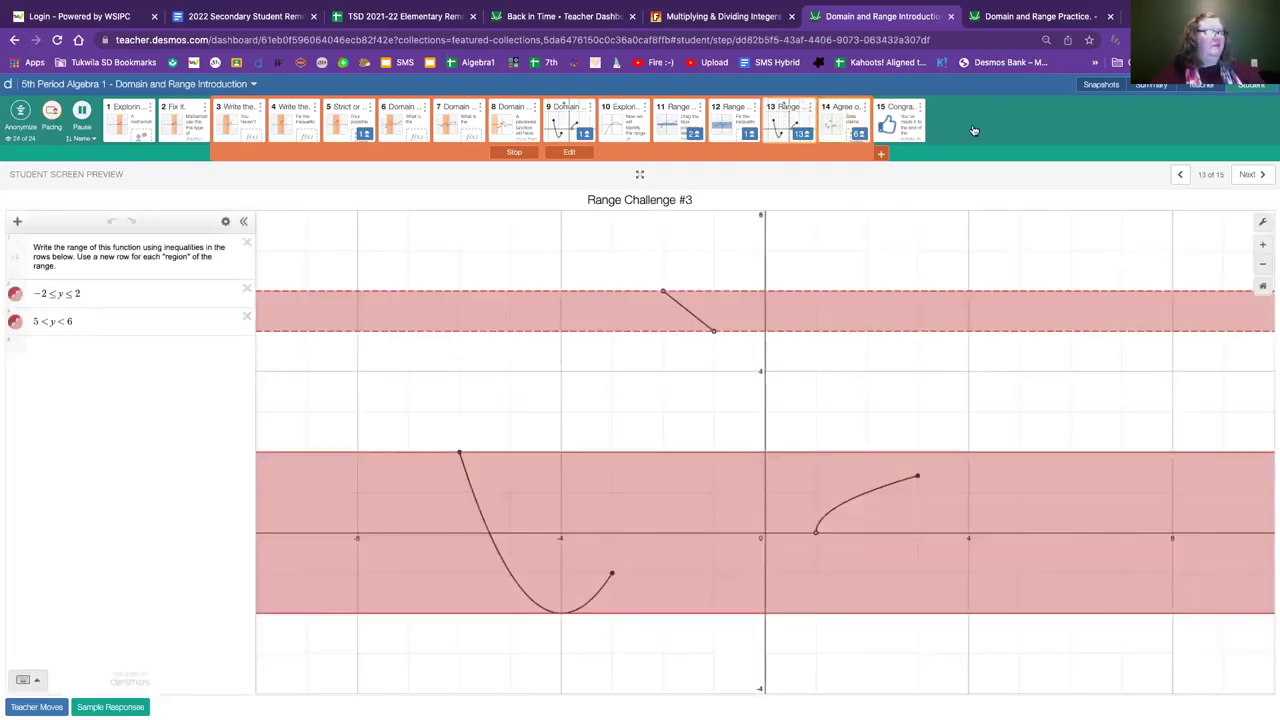
{"action": "left_click", "coordinate": [1198, 86]}
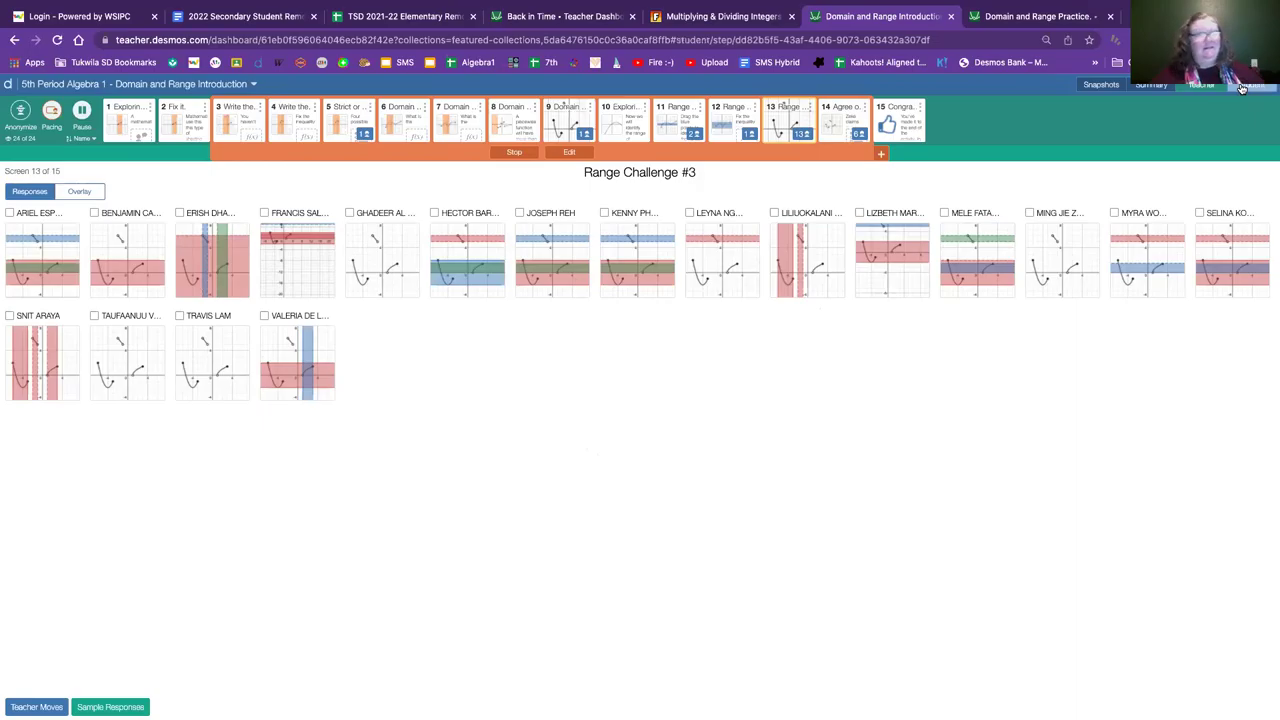
{"action": "left_click", "coordinate": [1240, 87]}
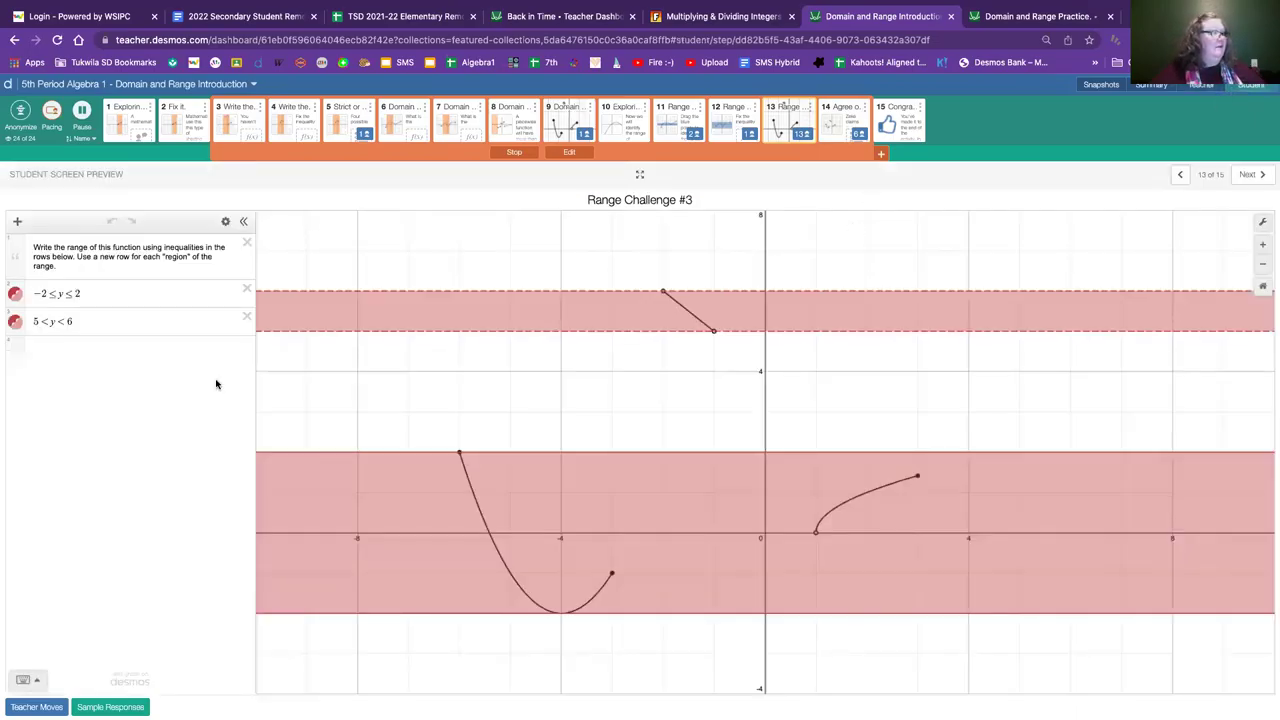
- Toggle the 5 < y < 6 band off and on, then add an empty third answer row
{"action": "left_click", "coordinate": [14, 322]}
{"action": "left_click", "coordinate": [14, 323]}
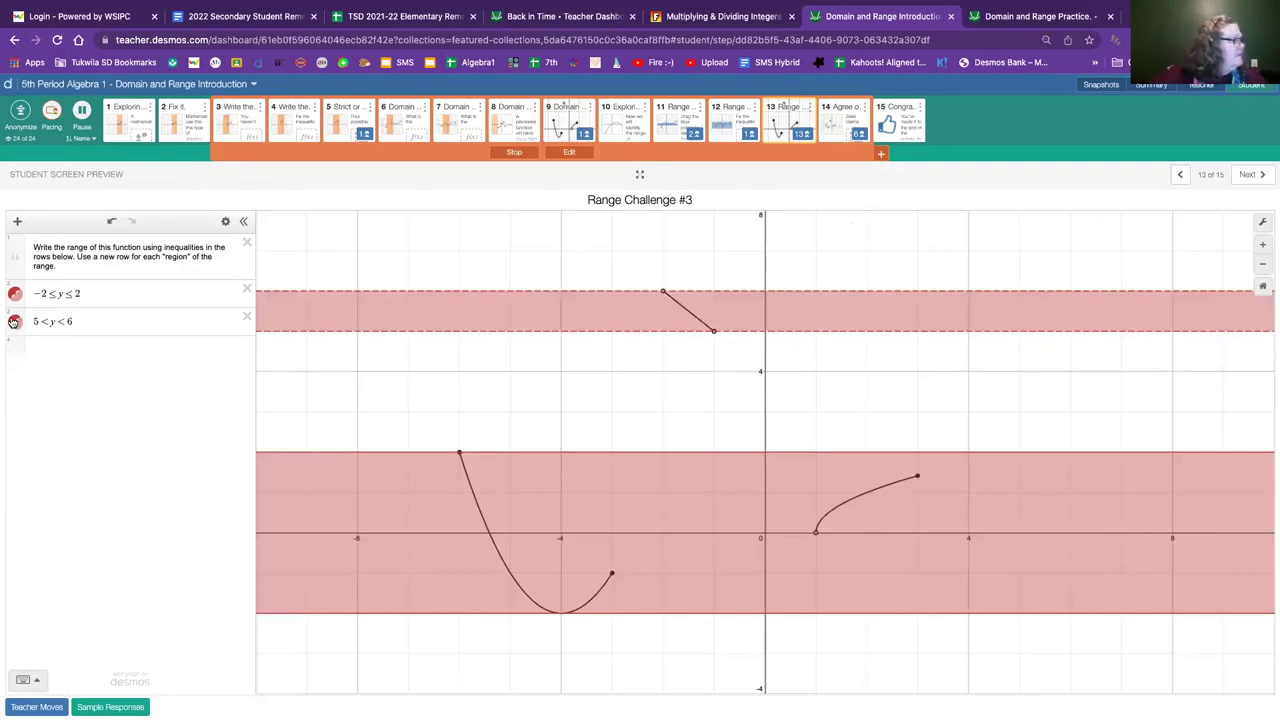
{"action": "left_click", "coordinate": [226, 222]}
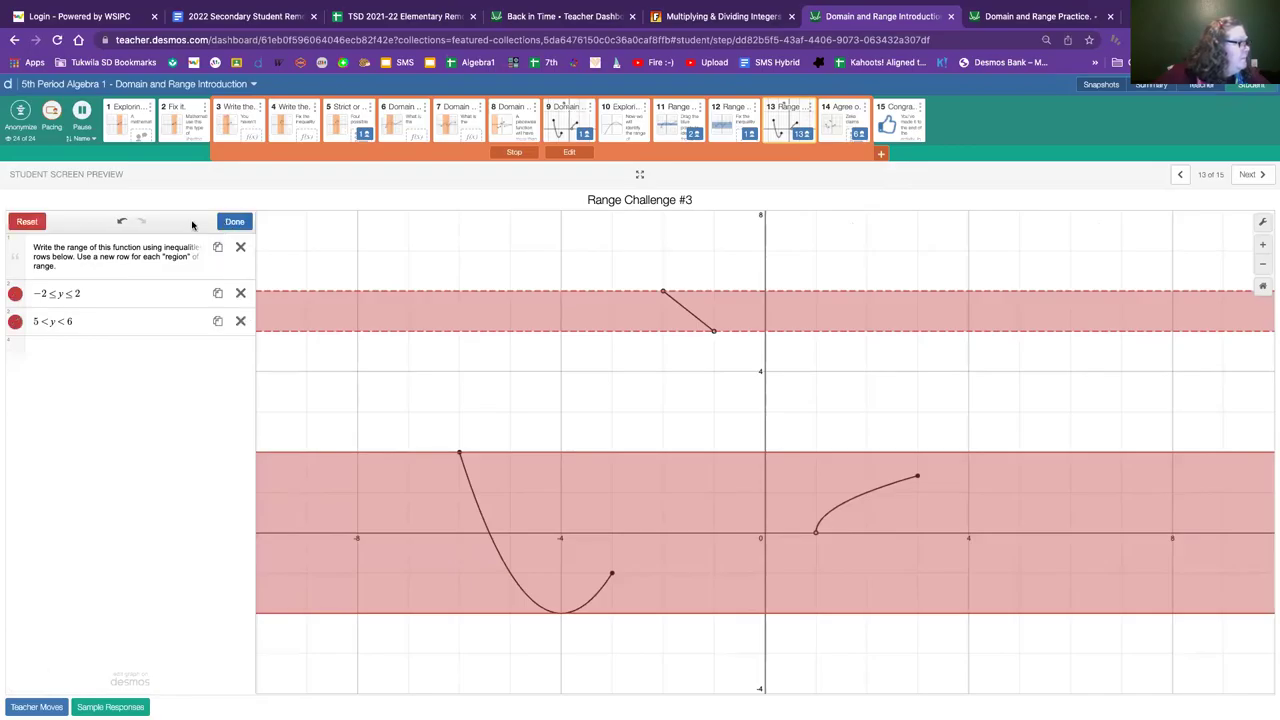
{"action": "left_click", "coordinate": [231, 223]}
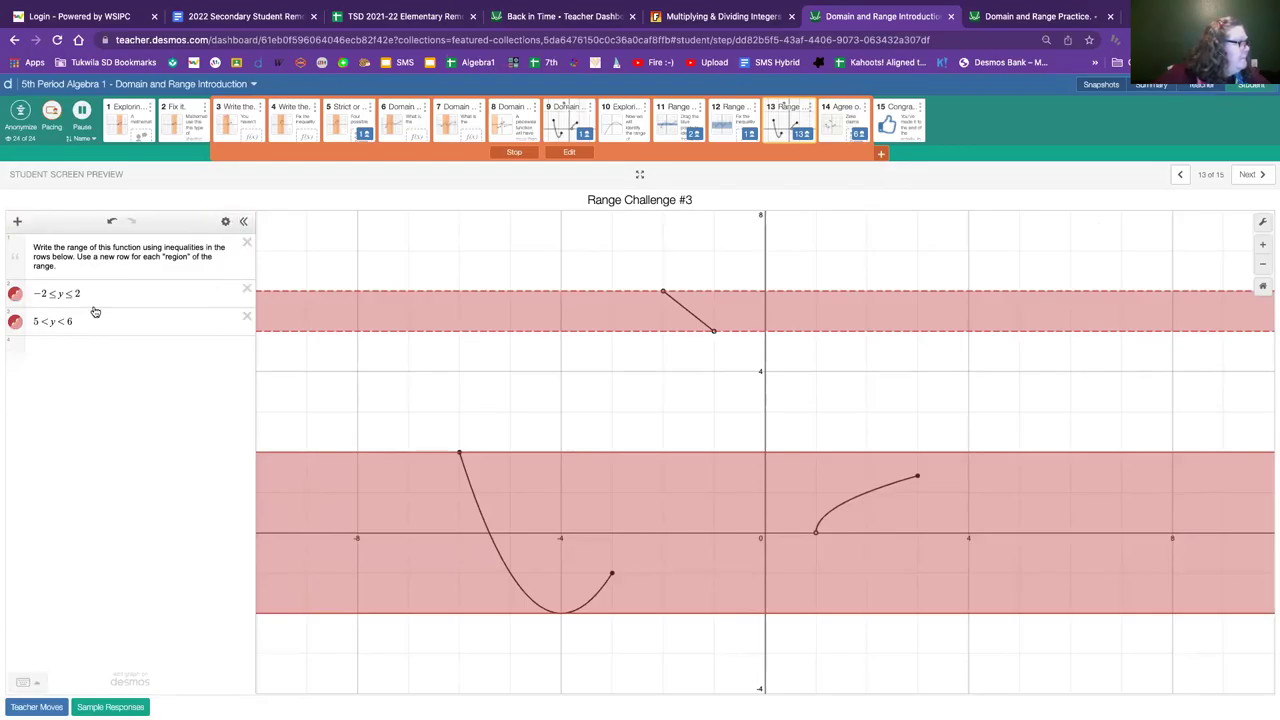
{"action": "left_click", "coordinate": [22, 351]}
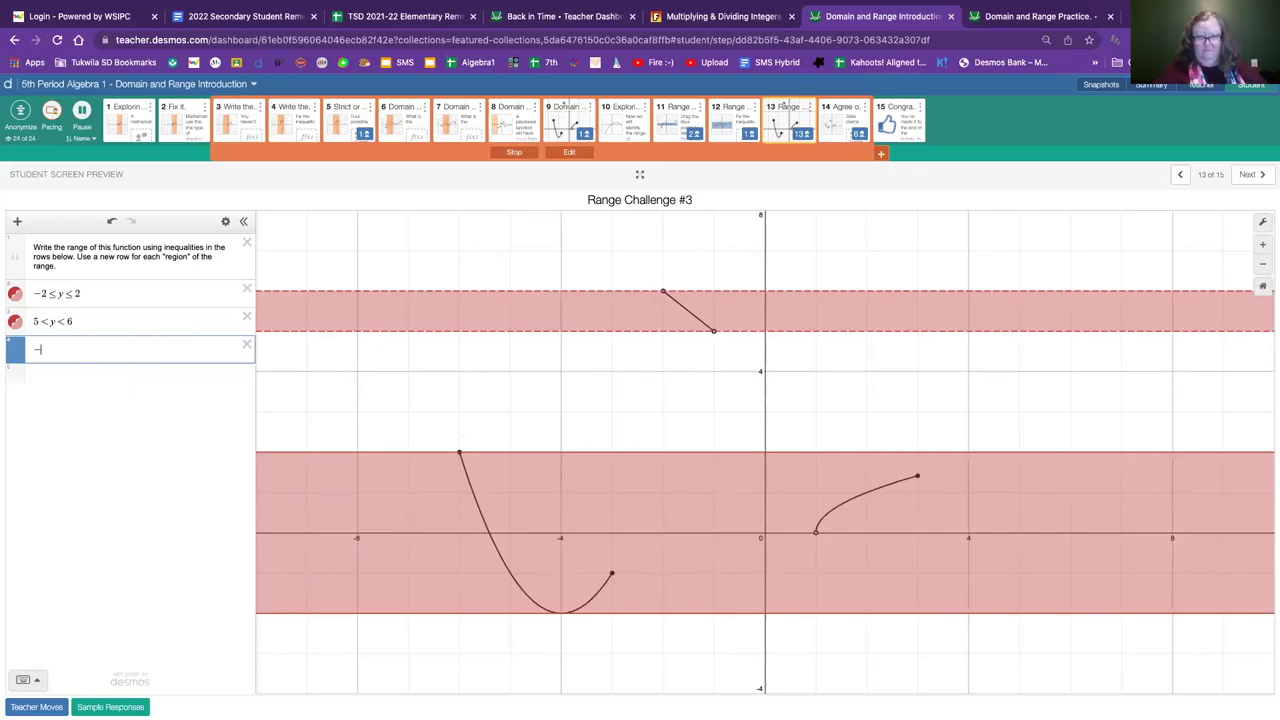
- Enter −6 ≤ x ≤ −3 in row 3, removing the doubled minus and using the keypad's ≤
{"action": "type", "text": "6"}
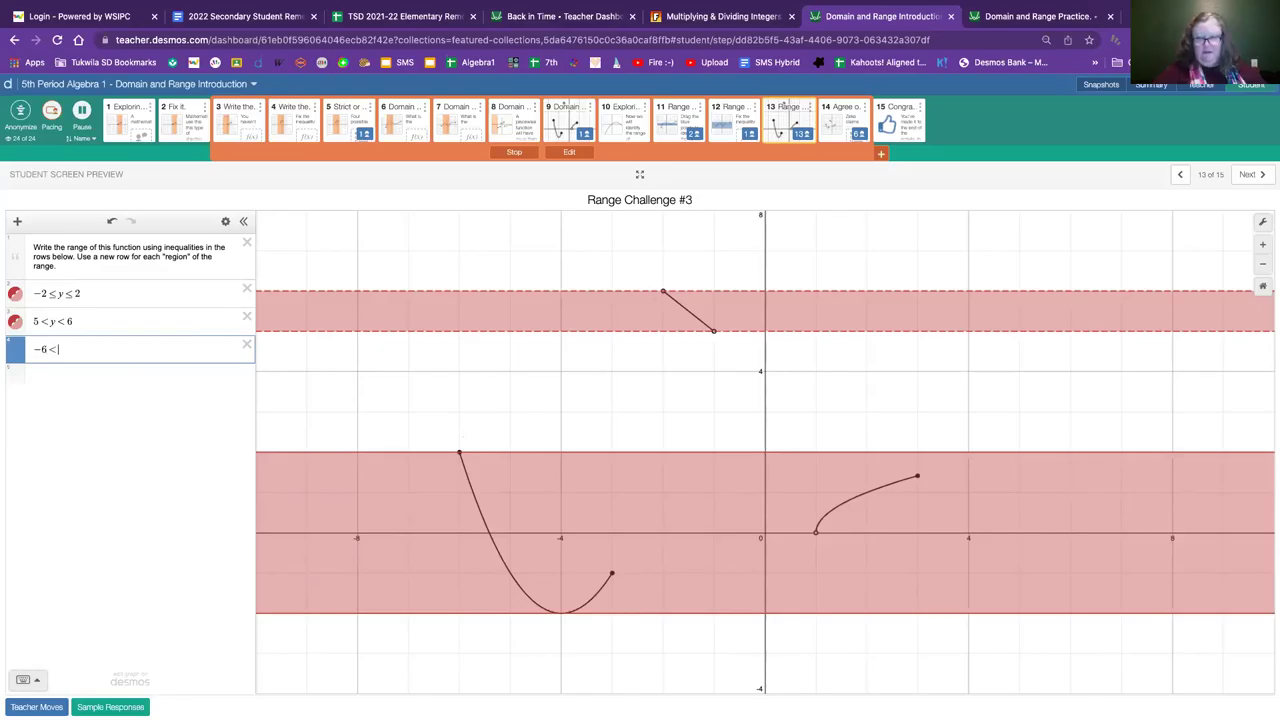
{"action": "type", "text": "<="}
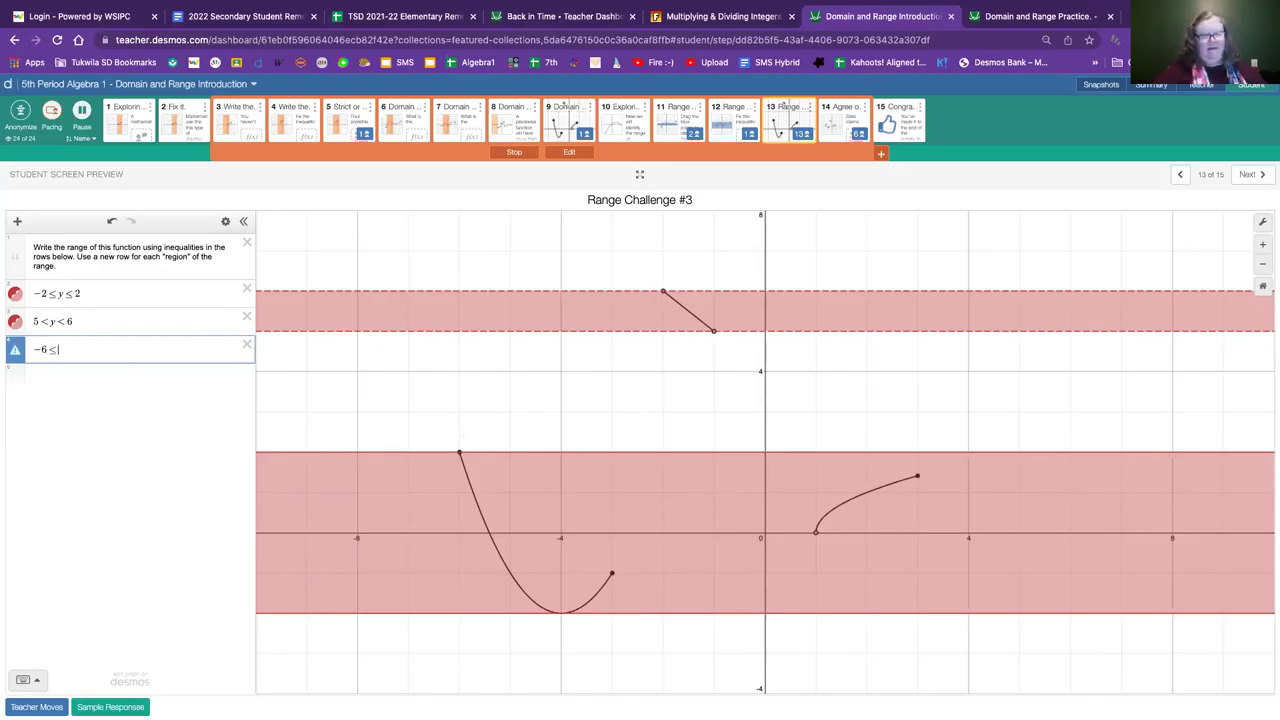
{"action": "type", "text": "x < −"}
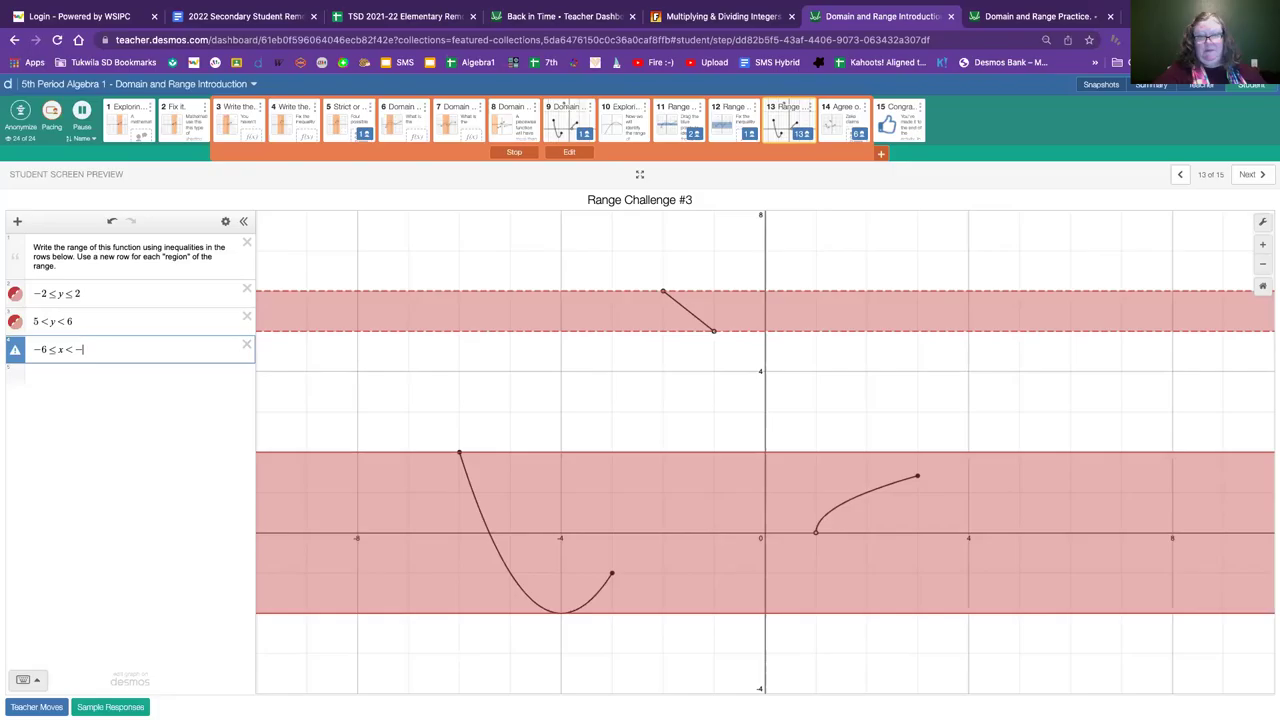
{"action": "type", "text": "3"}
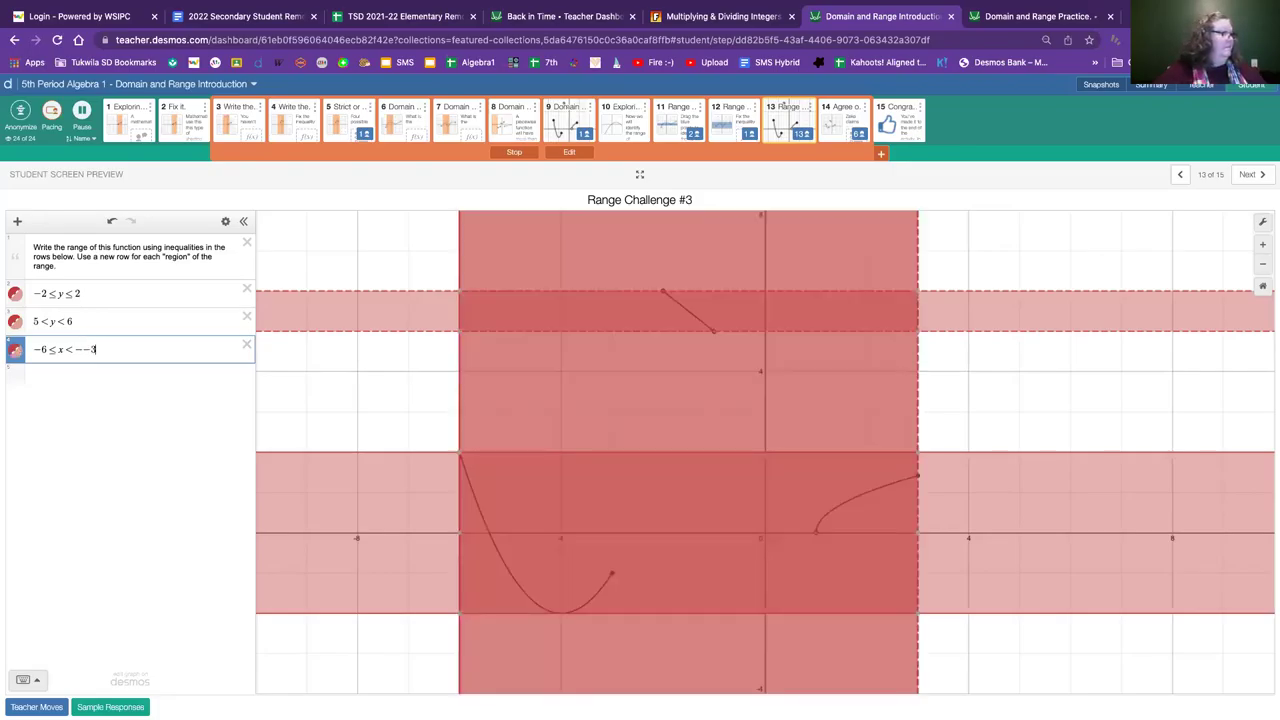
{"action": "left_click", "coordinate": [84, 348]}
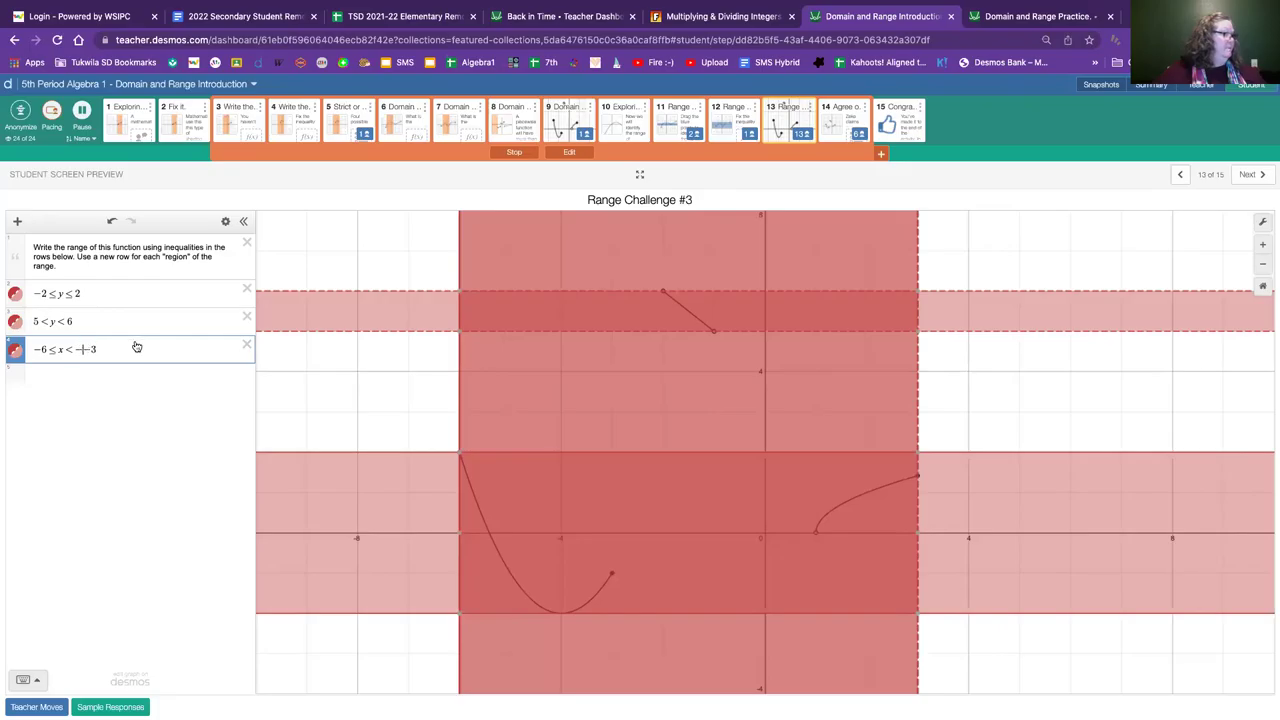
{"action": "key", "text": "BackSpace"}
{"action": "key", "text": "BackSpace"}
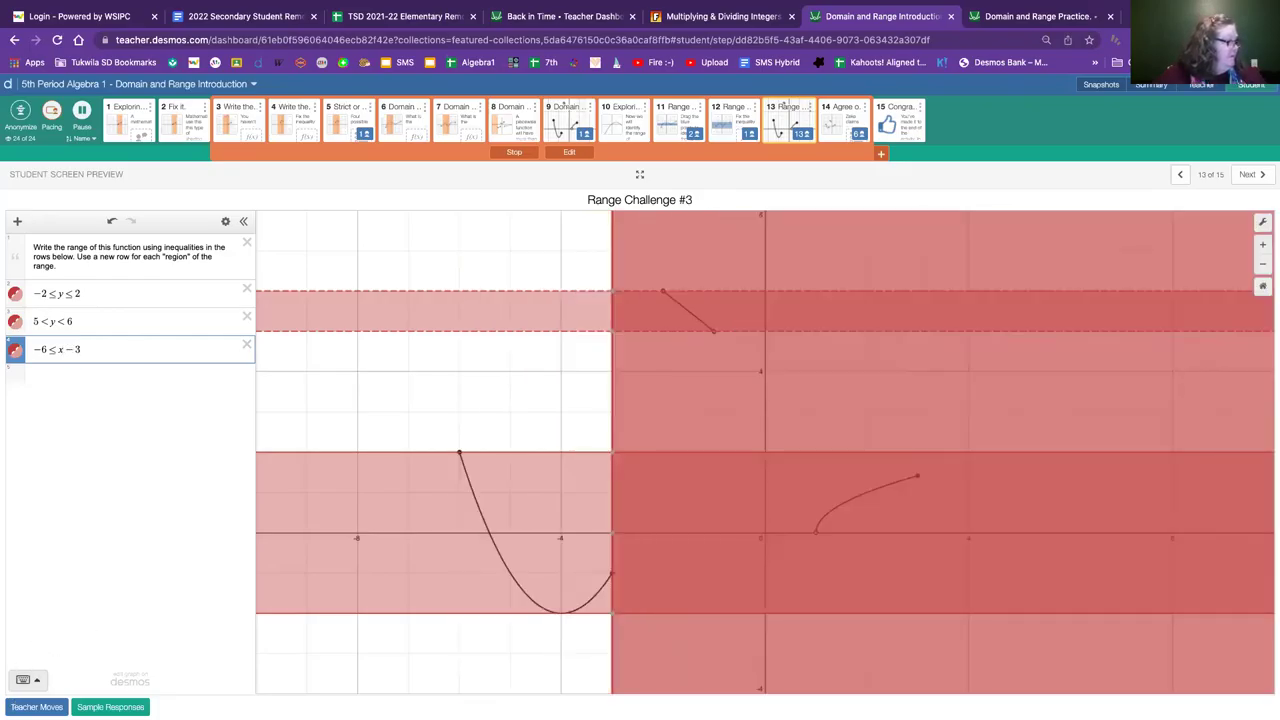
{"action": "left_click", "coordinate": [24, 680]}
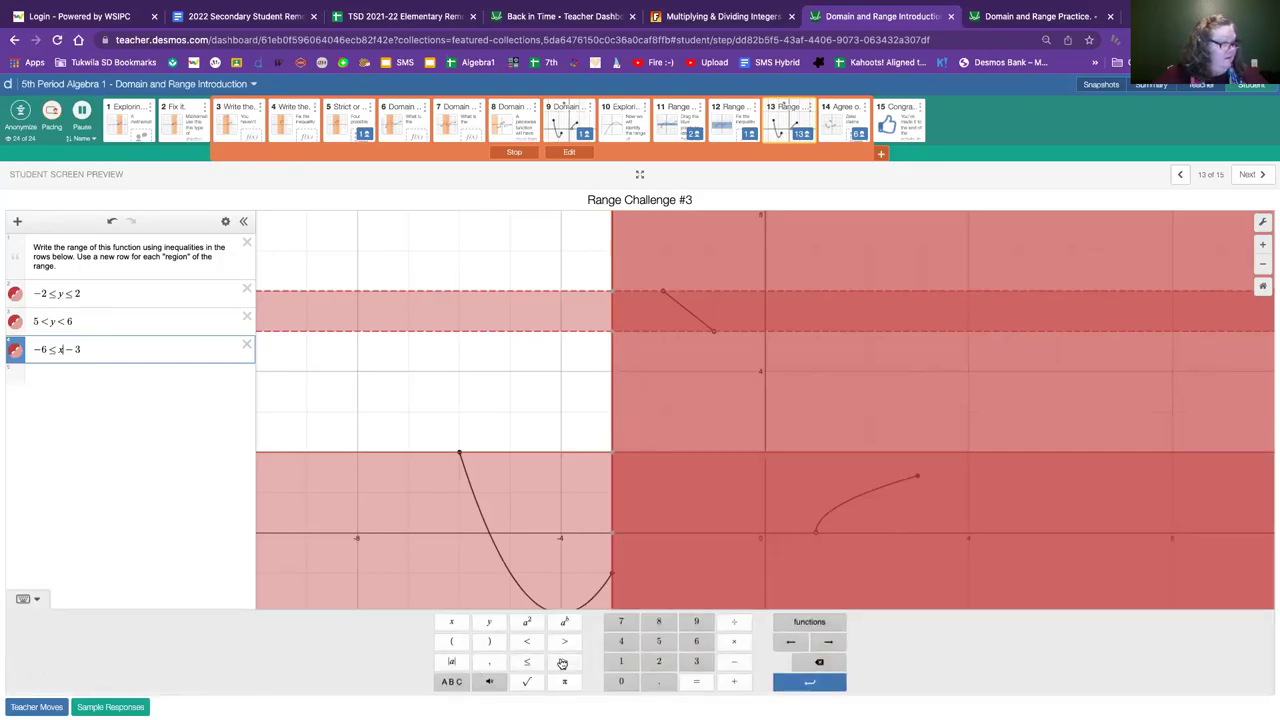
{"action": "left_click", "coordinate": [529, 663]}
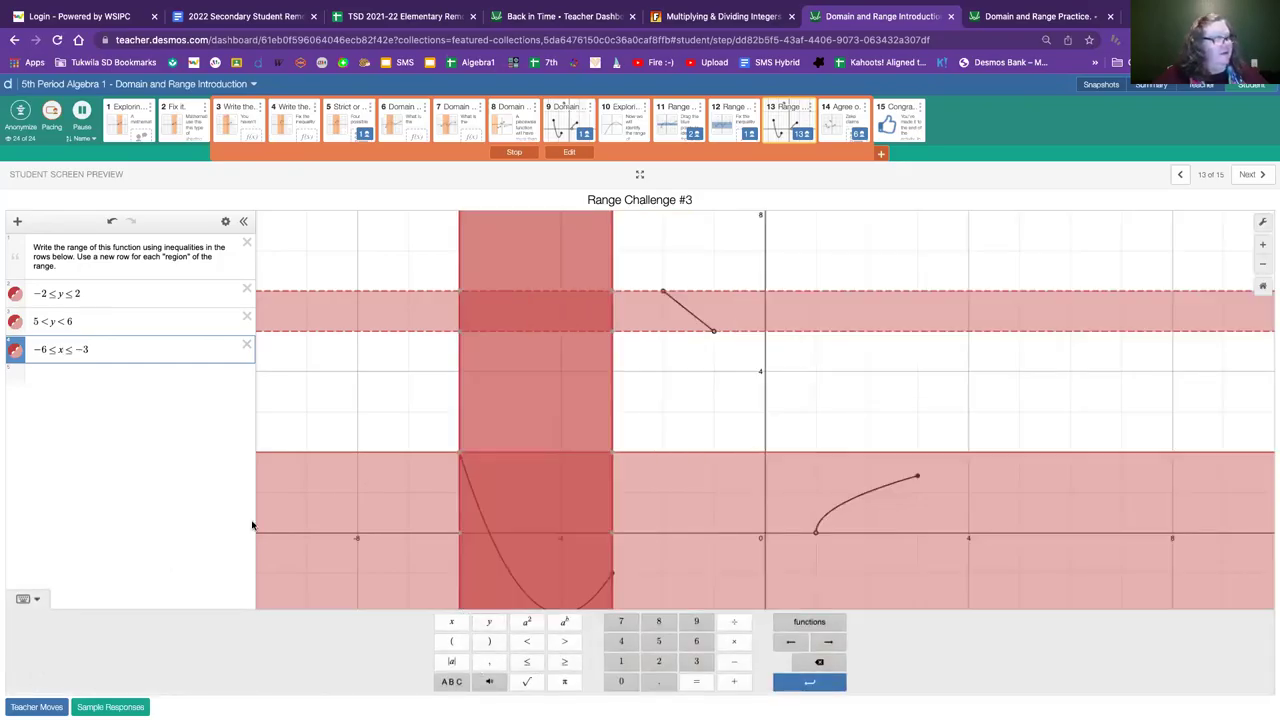
{"action": "left_click", "coordinate": [71, 425]}
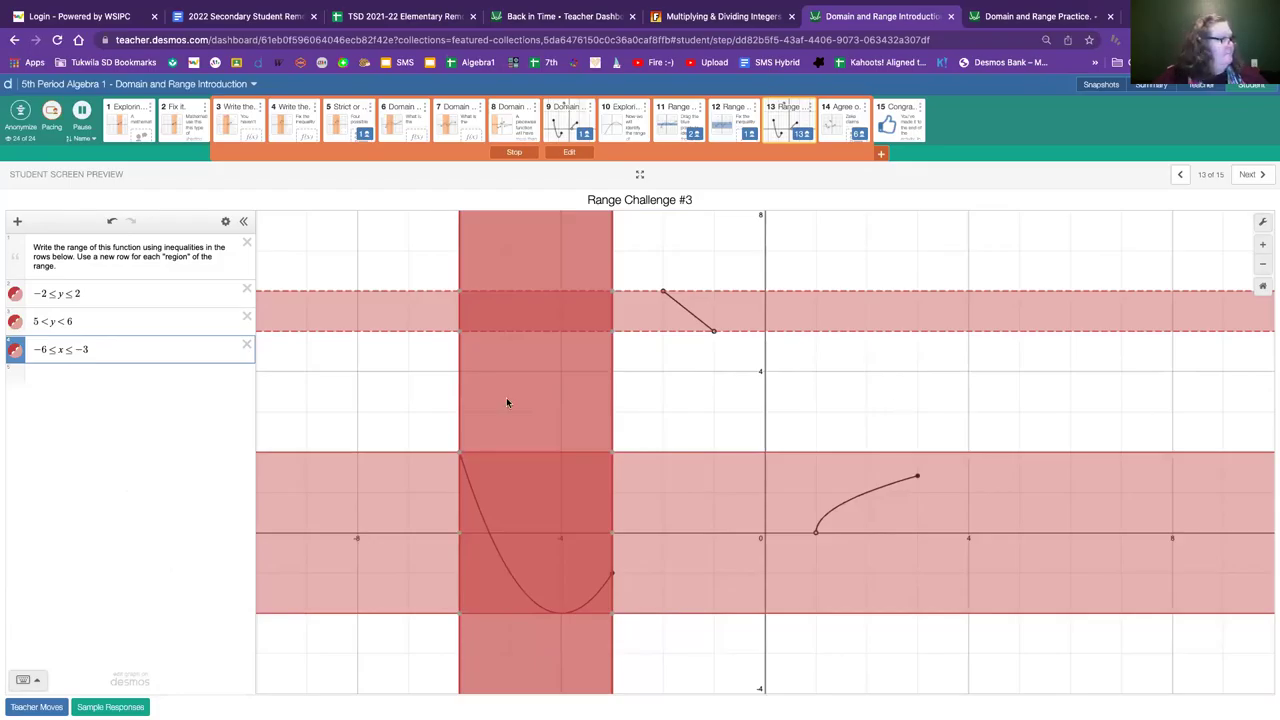
- Toggle the −6 ≤ x ≤ −3 band off and on, then start a fourth answer row
{"action": "left_click", "coordinate": [14, 350]}
{"action": "left_click", "coordinate": [12, 352]}
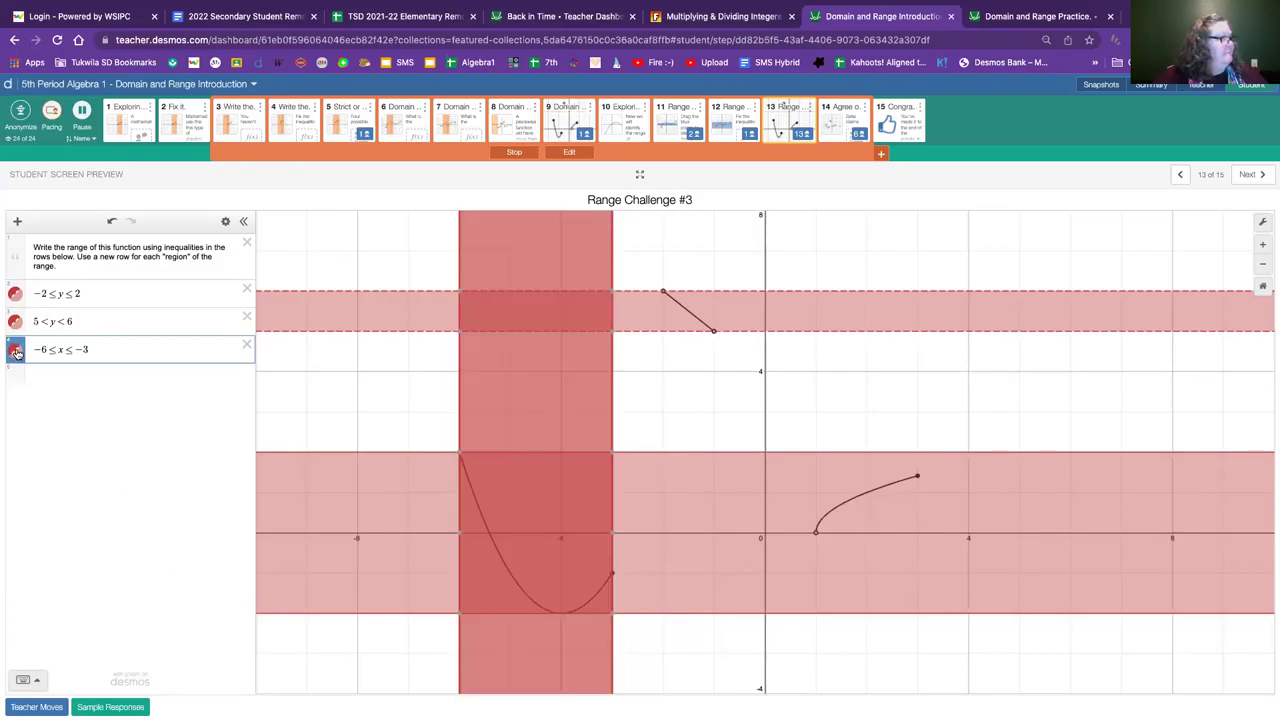
{"action": "left_click", "coordinate": [16, 352]}
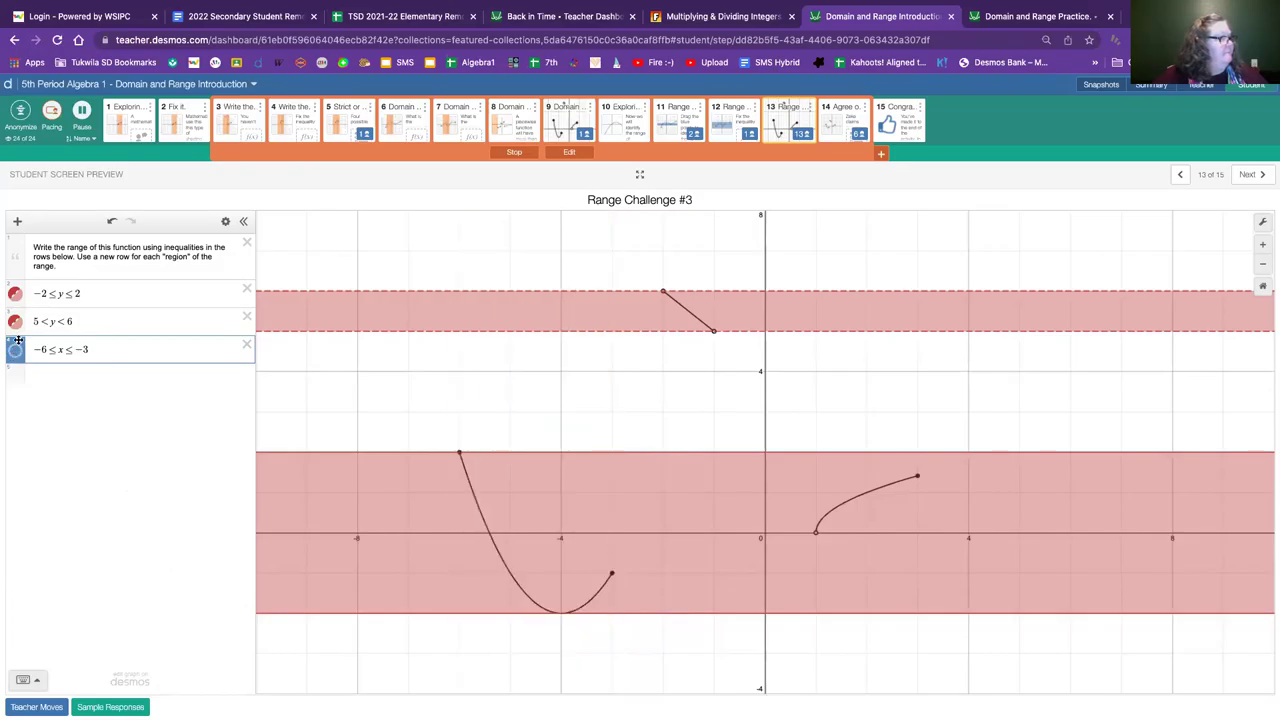
{"action": "left_click", "coordinate": [12, 354]}
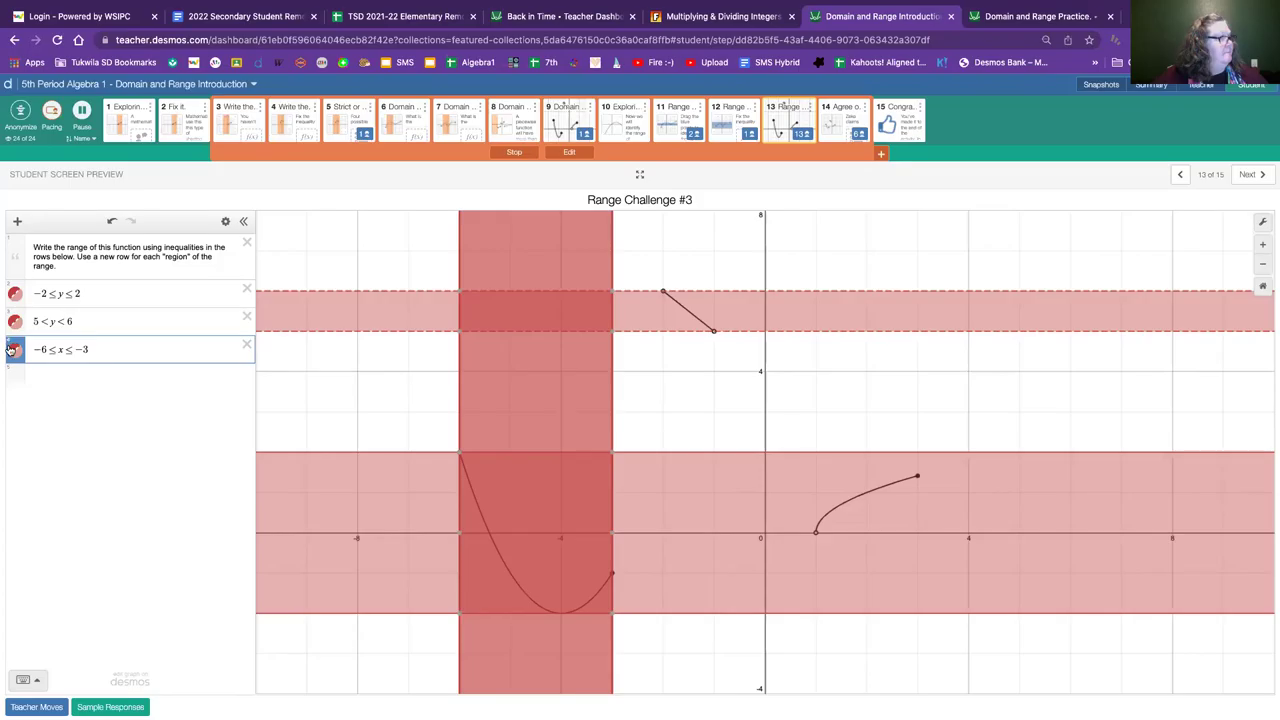
{"action": "left_click", "coordinate": [62, 380]}
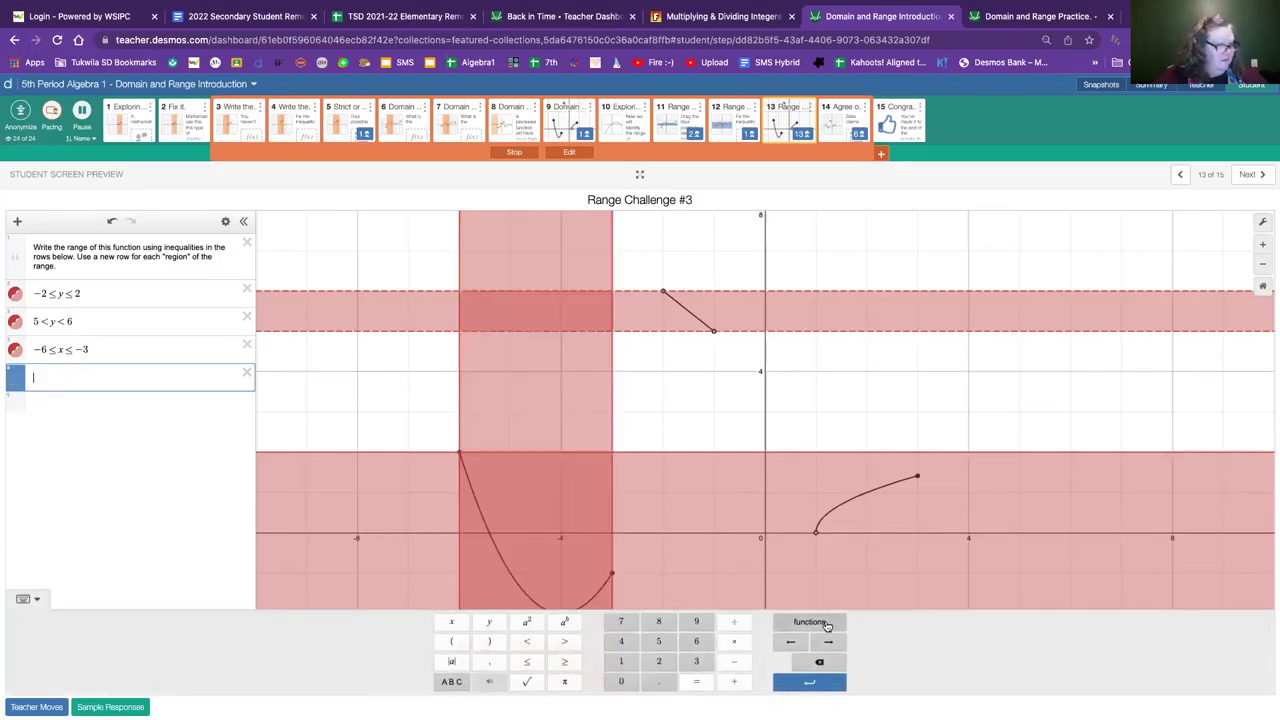
- Briefly open and close the functions list, edit mode and graph settings, then return to row 4
{"action": "left_click", "coordinate": [824, 623]}
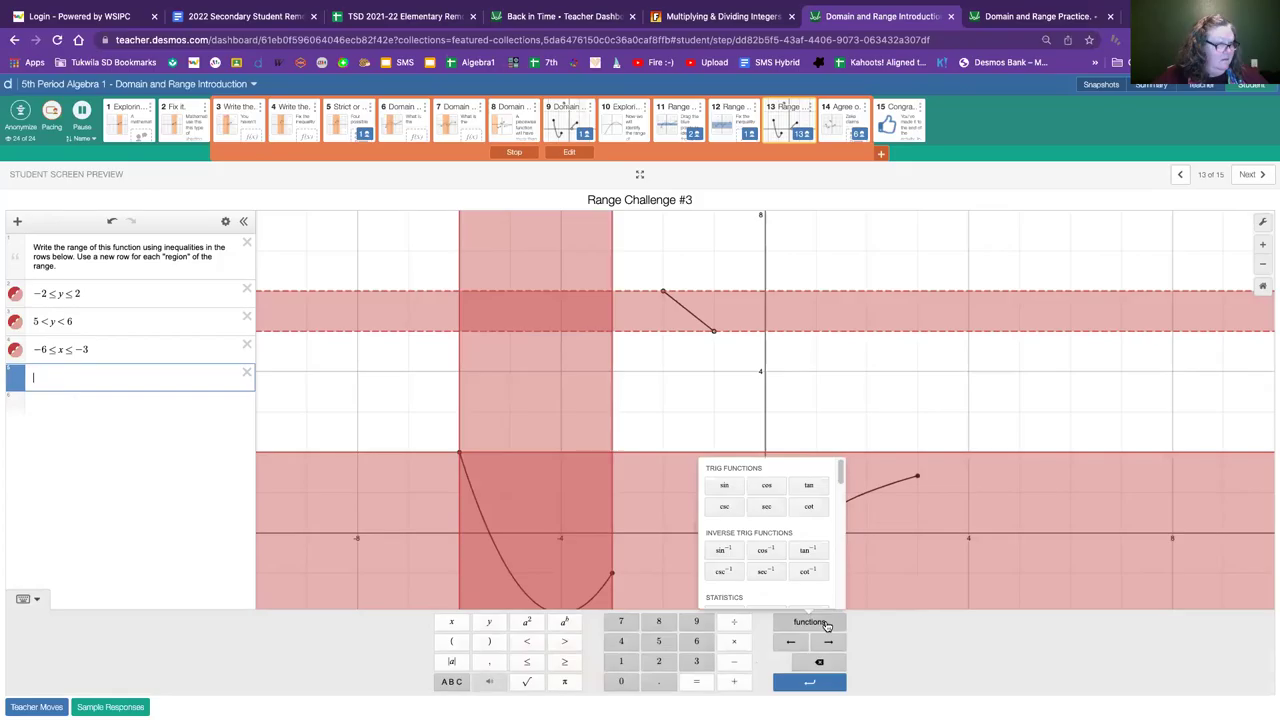
{"action": "left_click", "coordinate": [826, 624]}
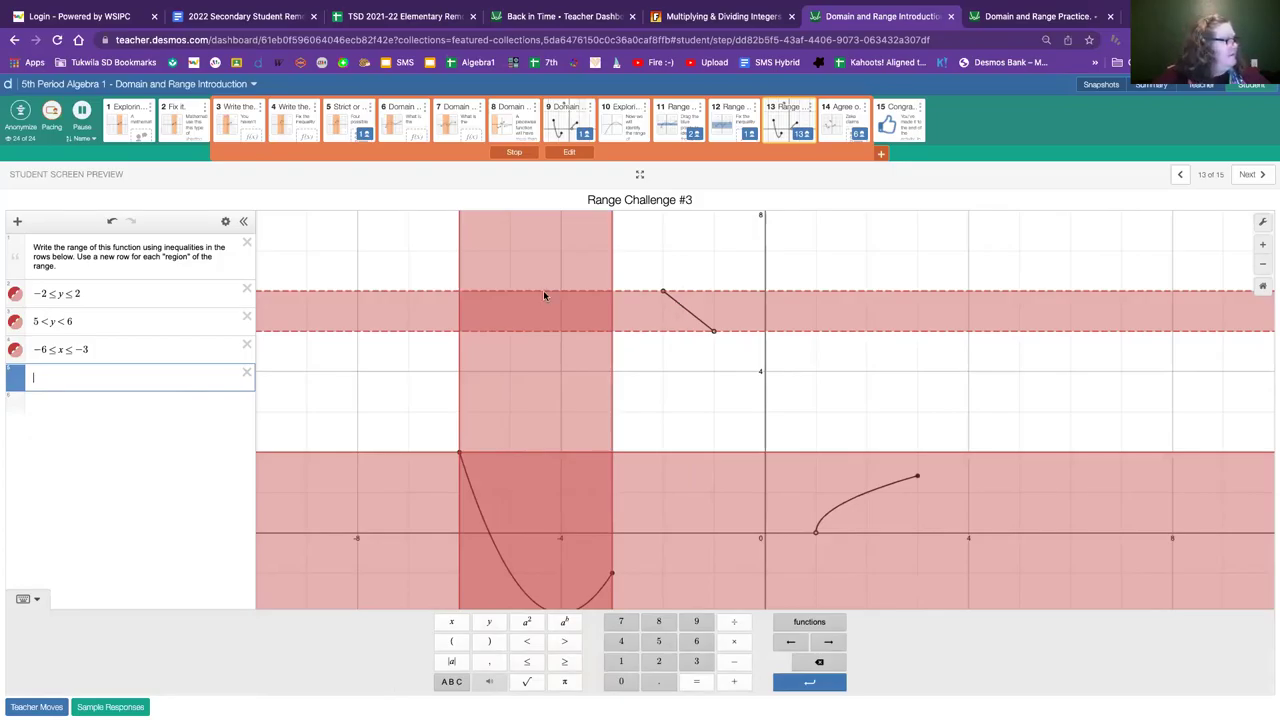
{"action": "left_click", "coordinate": [225, 225]}
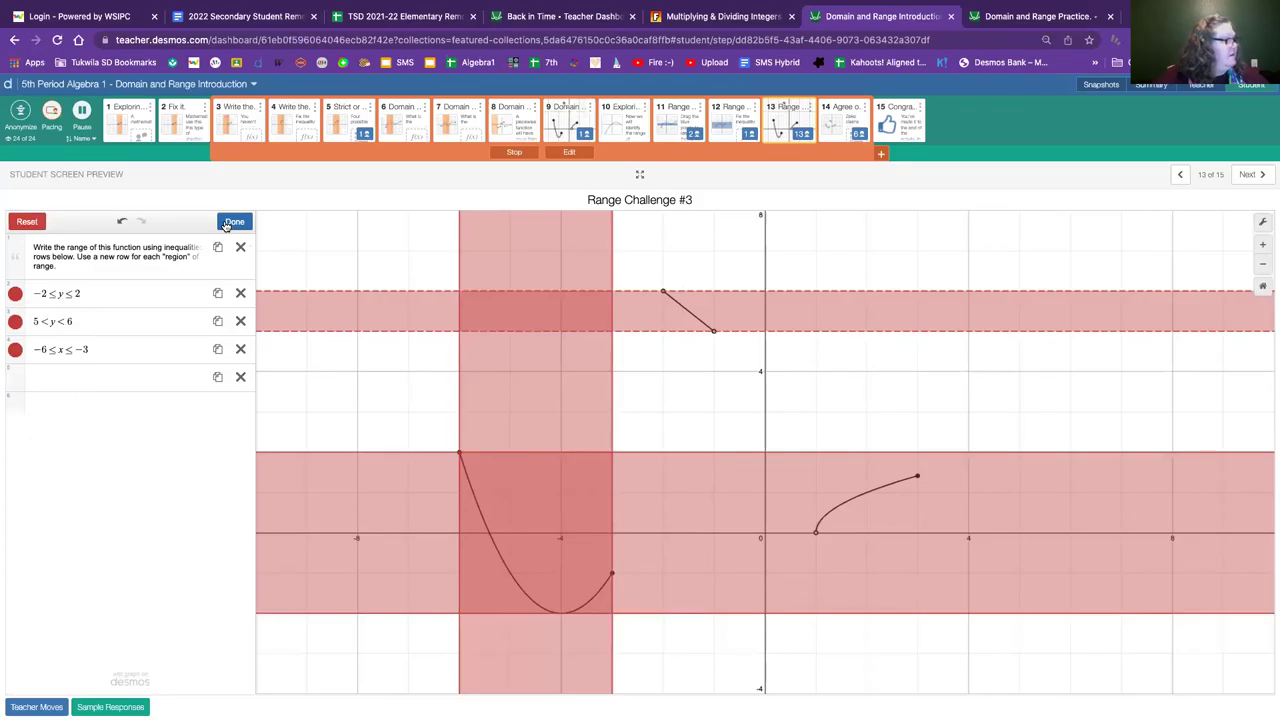
{"action": "left_click", "coordinate": [232, 222]}
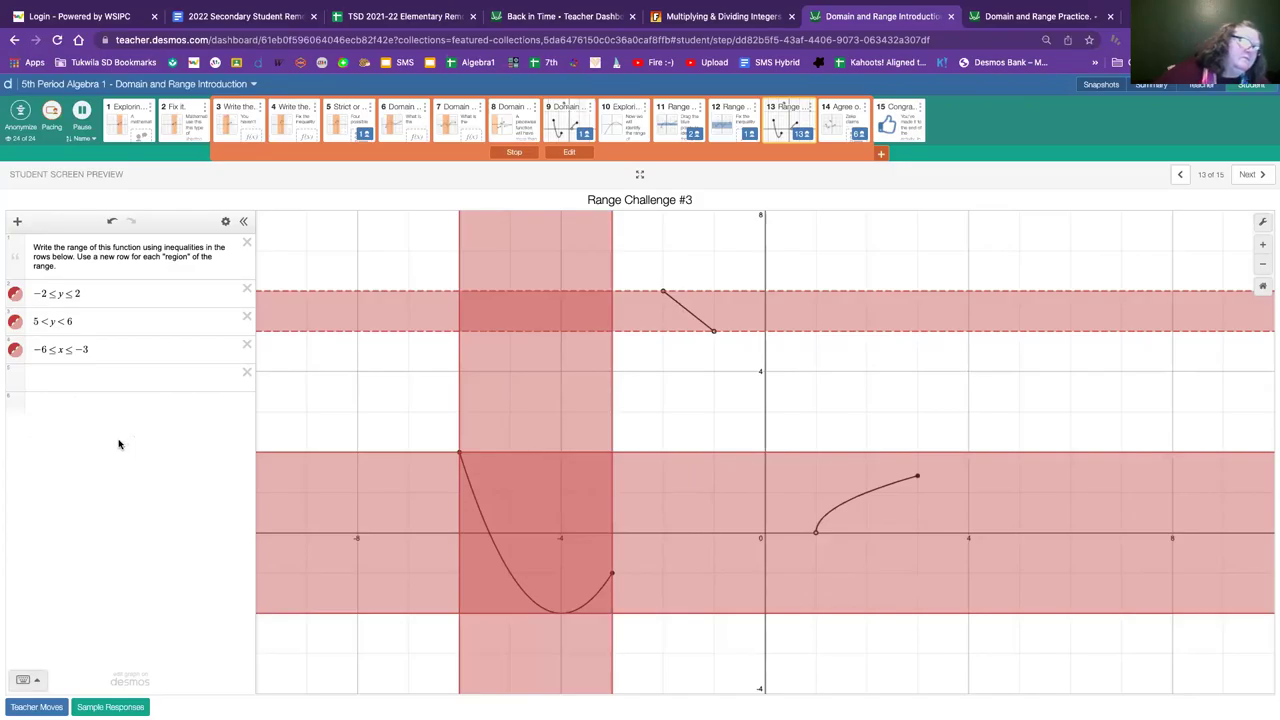
{"action": "left_click", "coordinate": [1261, 226]}
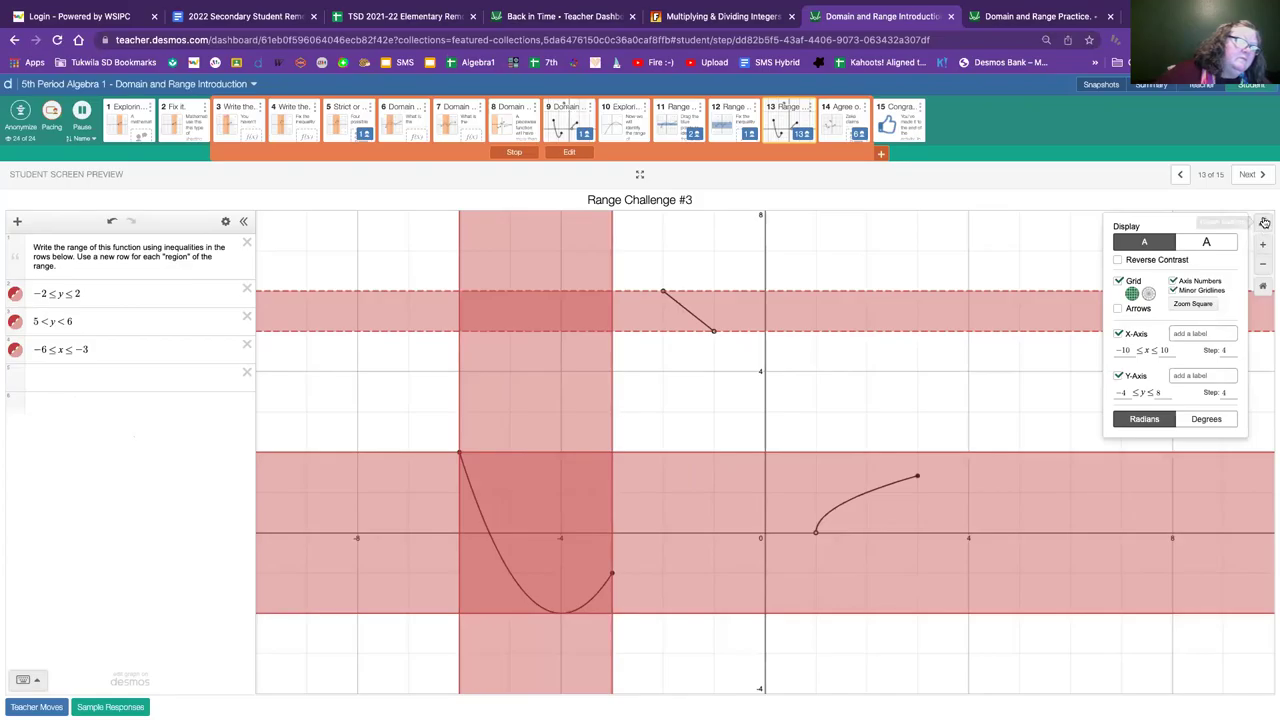
{"action": "left_click", "coordinate": [1265, 222]}
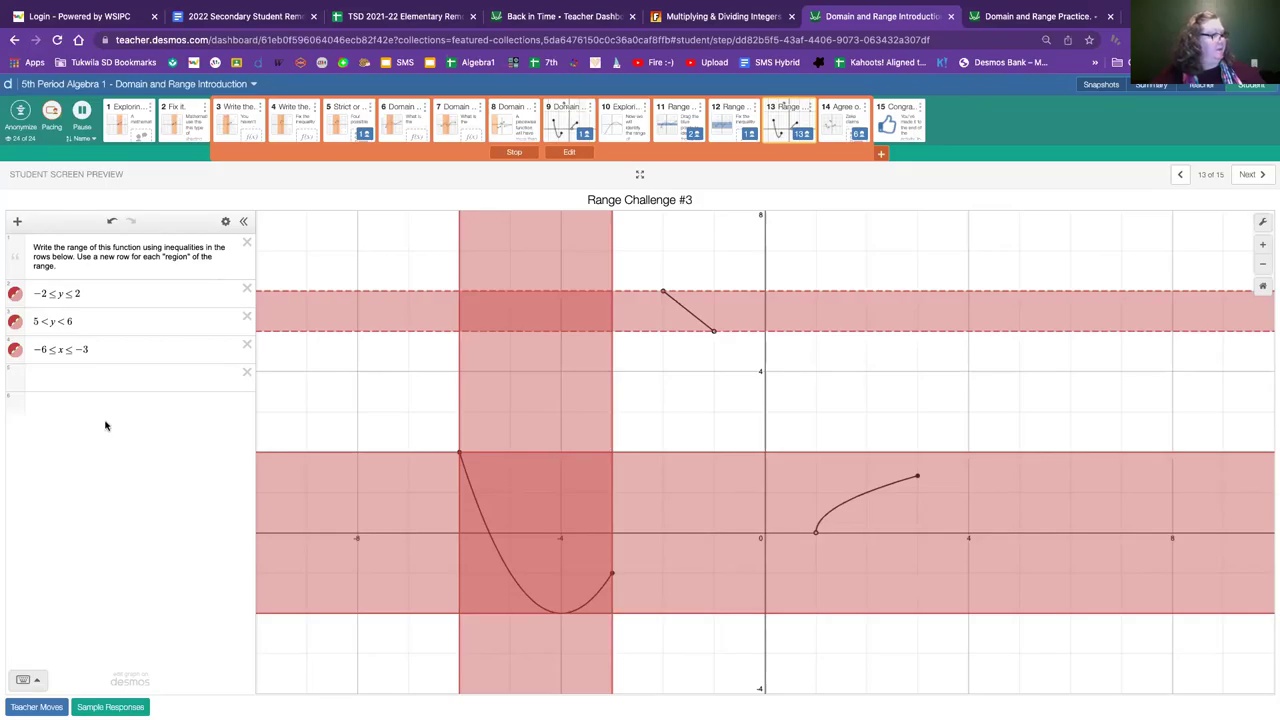
{"action": "left_click", "coordinate": [81, 378]}
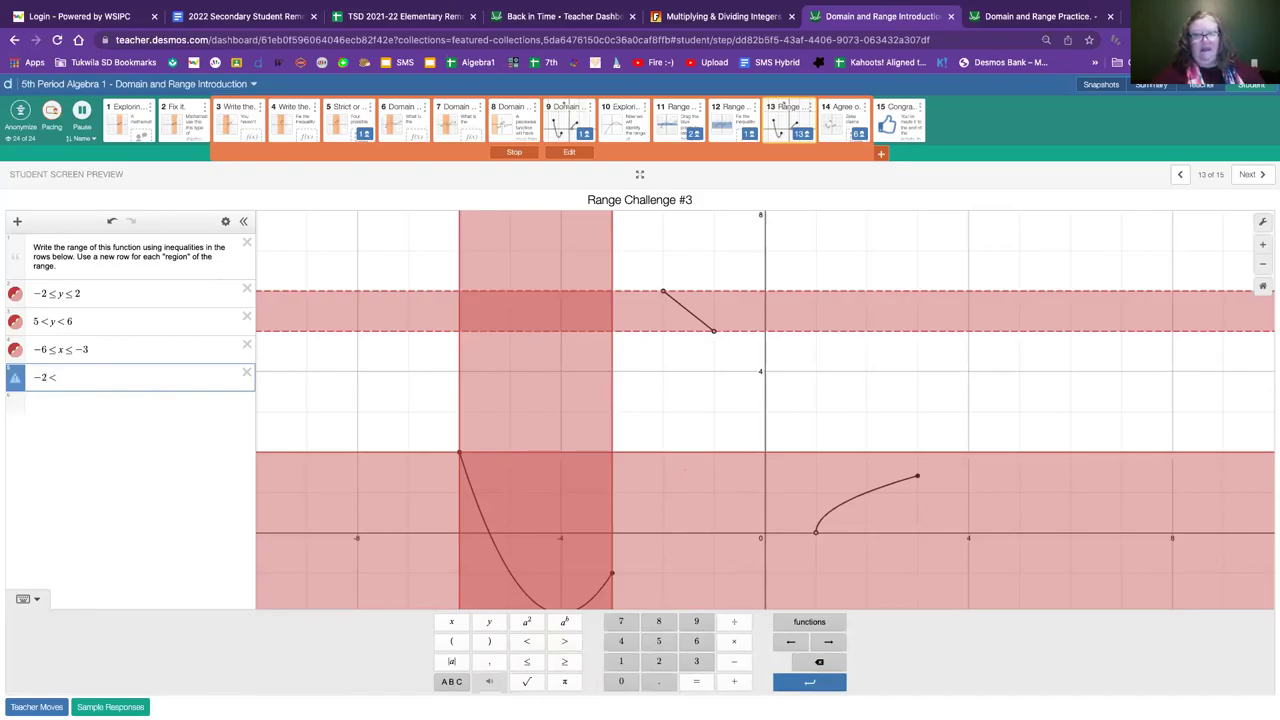
- Complete row 4 as −2 < x < −1 and open an empty fifth row below it
{"action": "type", "text": "x<-1"}
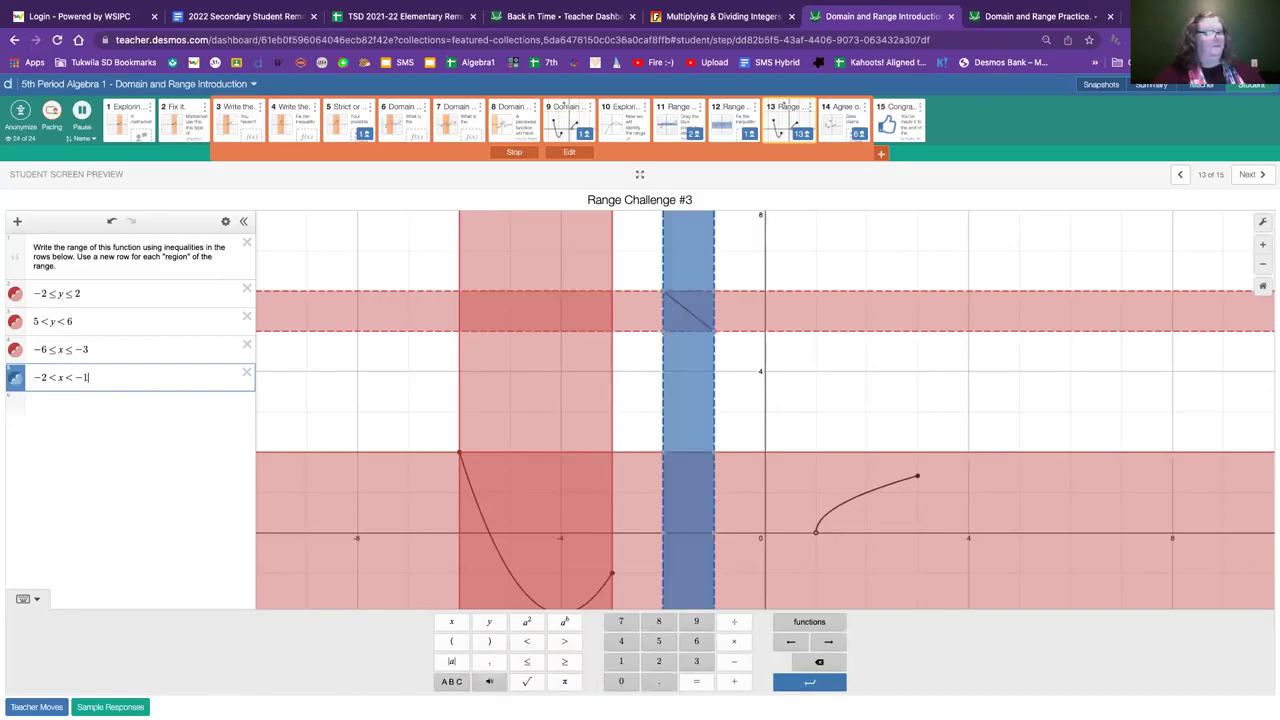
{"action": "left_click", "coordinate": [101, 409]}
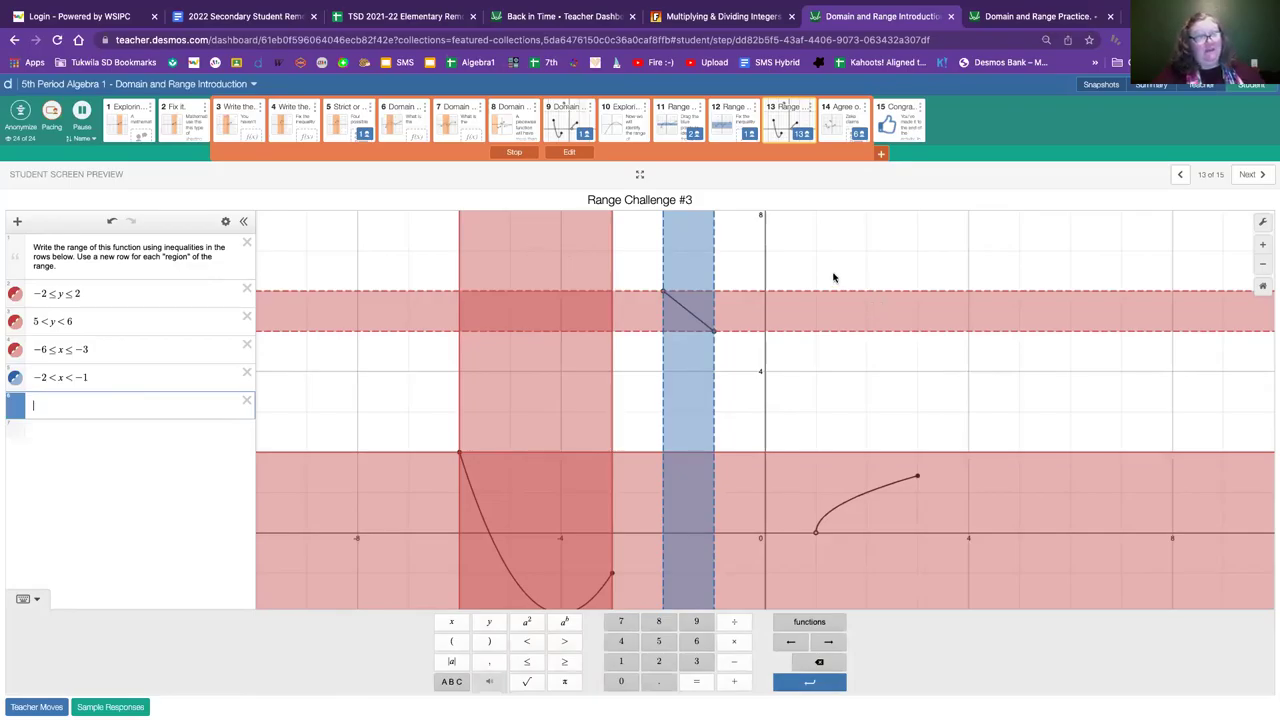
{"action": "mouse_move", "coordinate": [1075, 7]}
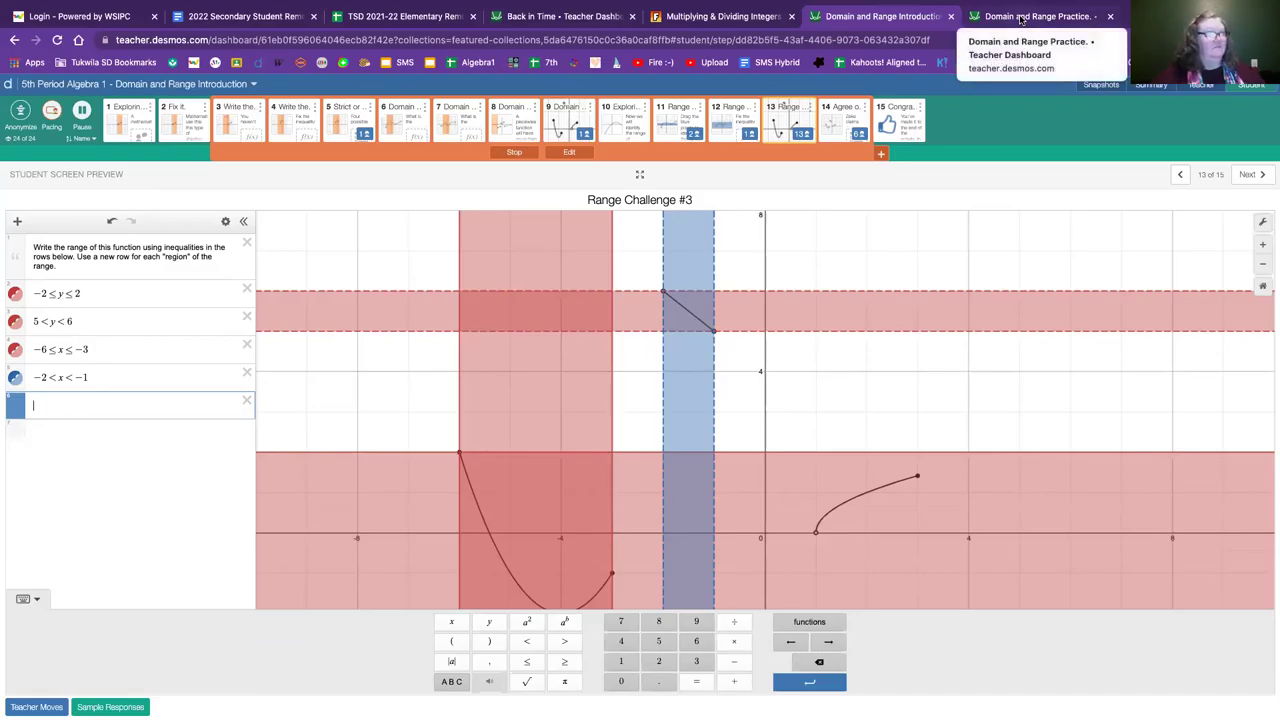
- Open the Domain and Range Practice dashboard and go to its Activity Page
{"action": "left_click", "coordinate": [1020, 18]}
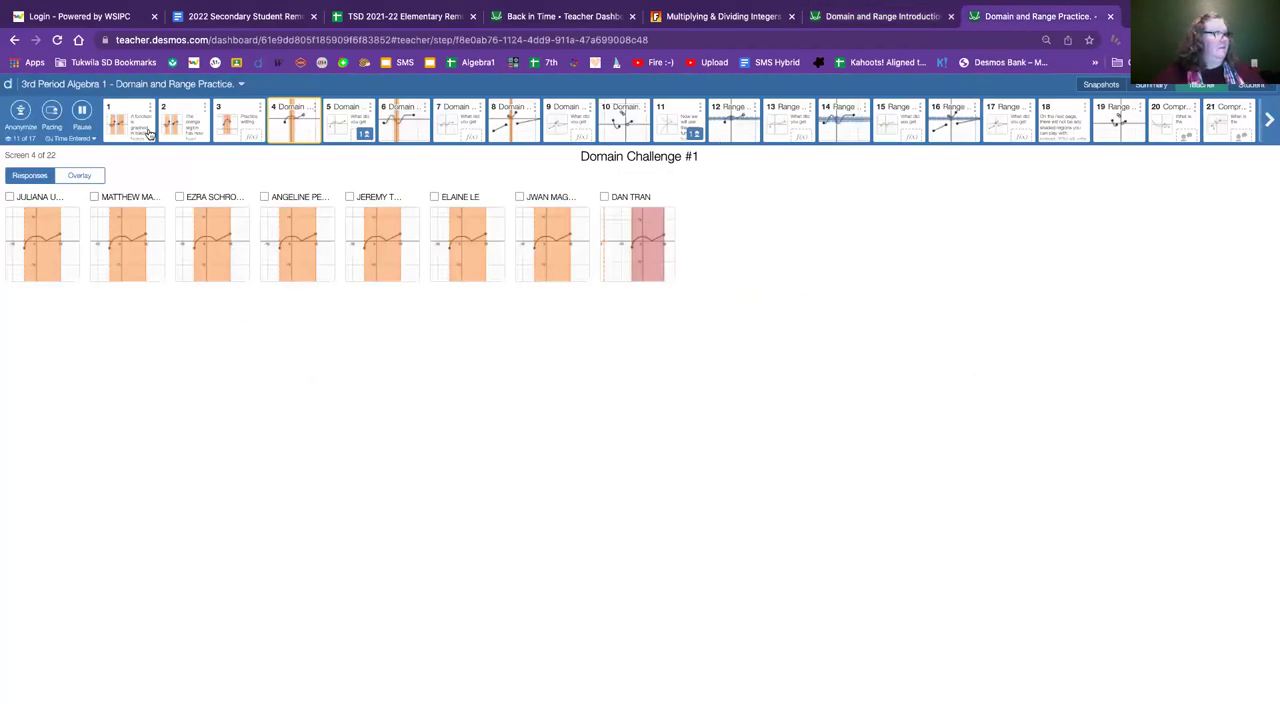
{"action": "left_click", "coordinate": [238, 86]}
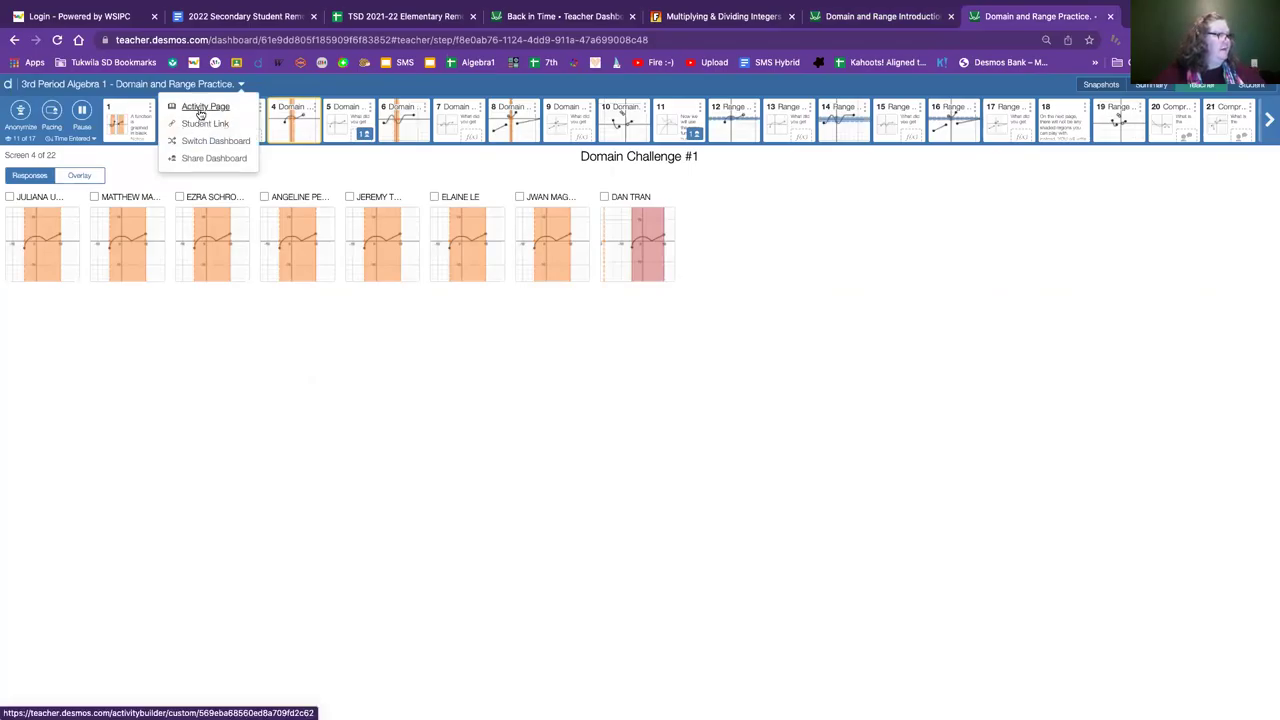
{"action": "left_click", "coordinate": [199, 108]}
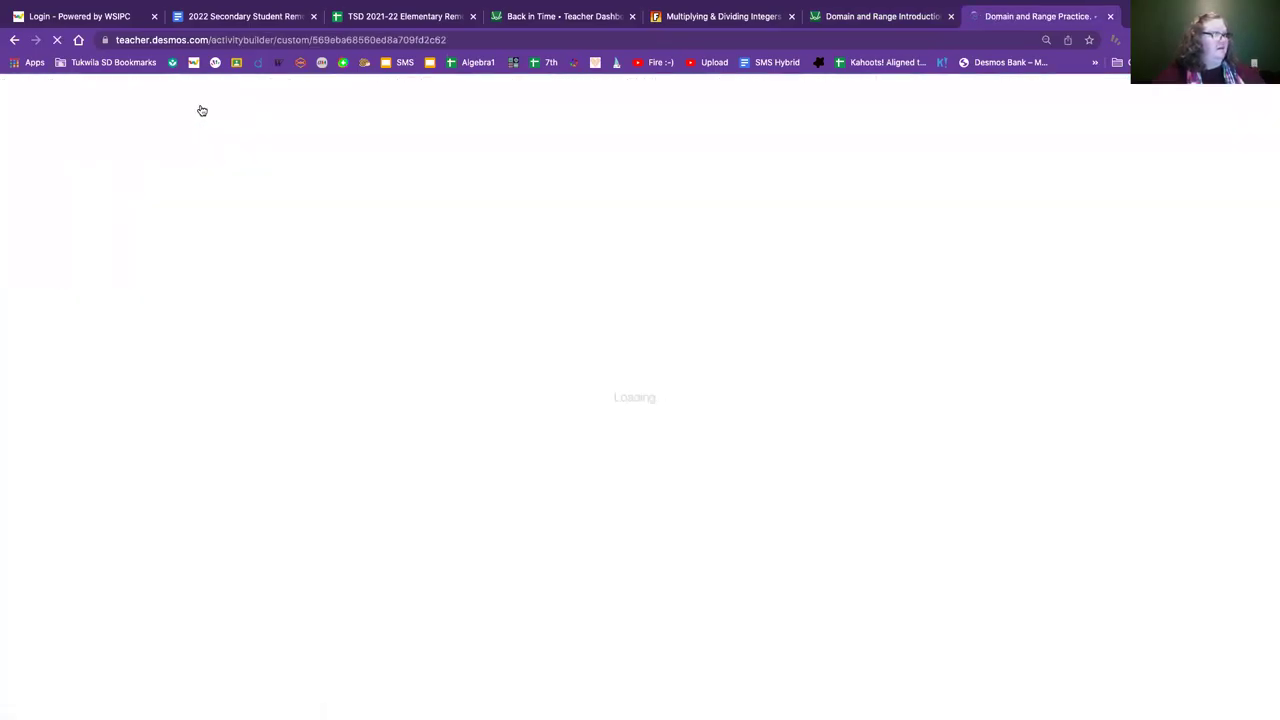